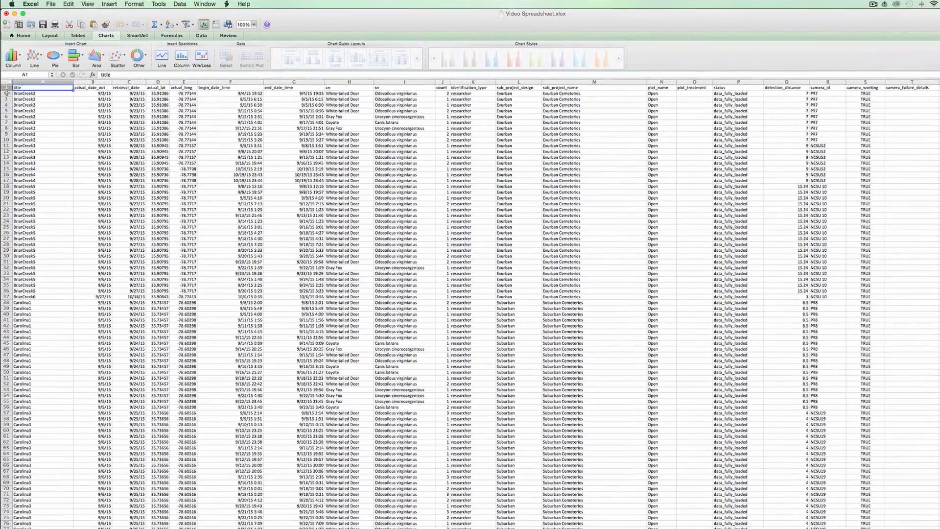
- Review the raw data's columns, from title, dates and begin/end times to species names, count and sub_project_design
click(7, 93)
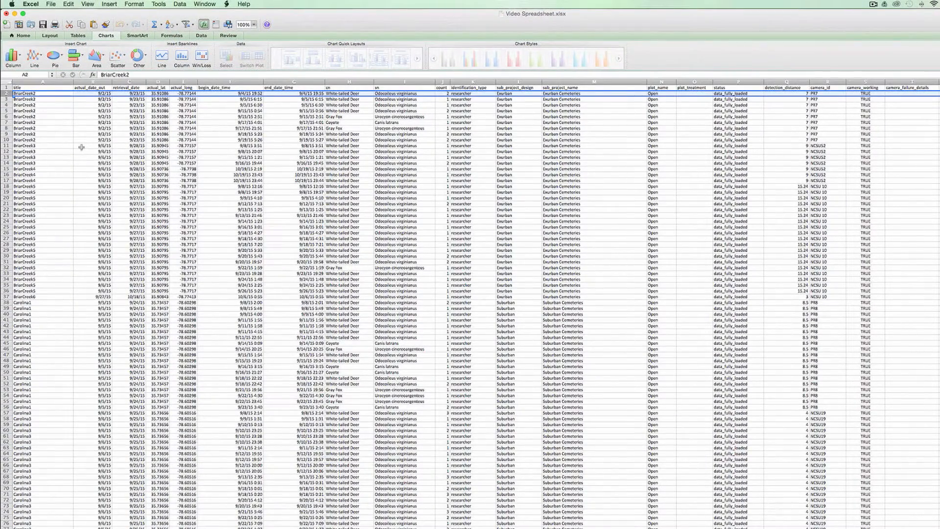
click(51, 93)
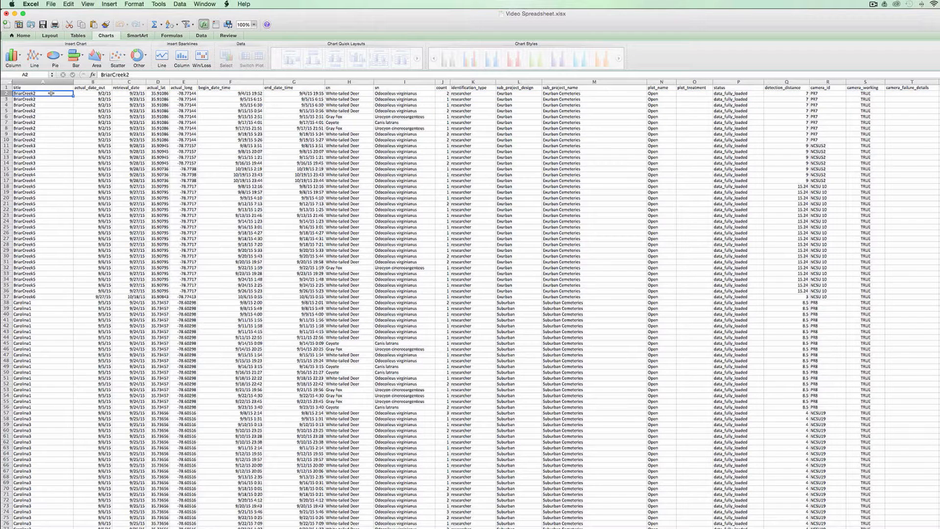
click(106, 93)
click(128, 93)
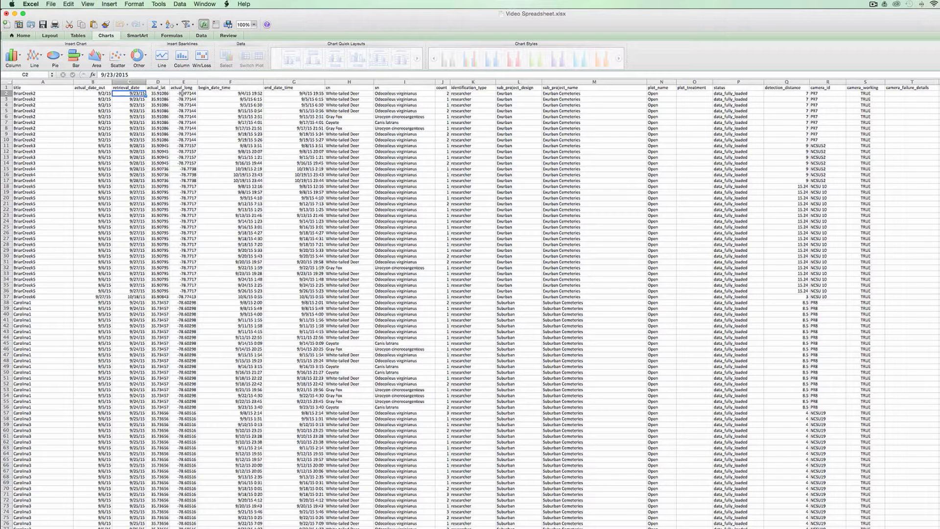
drag(222, 93, 277, 92)
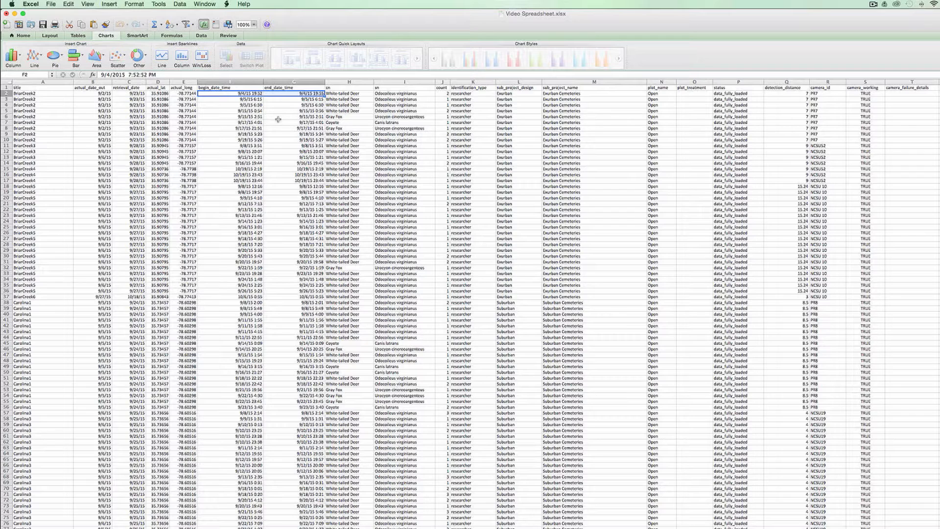
click(353, 93)
drag(353, 93, 386, 93)
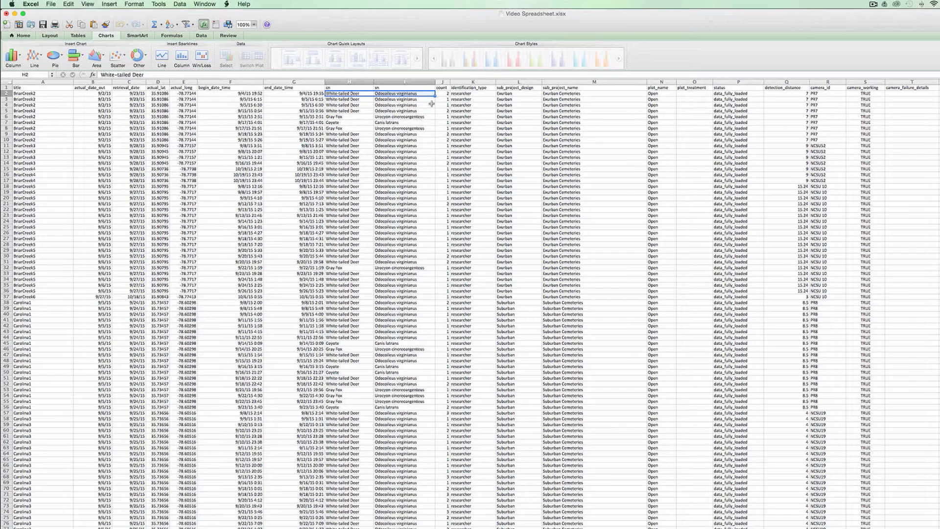
click(446, 94)
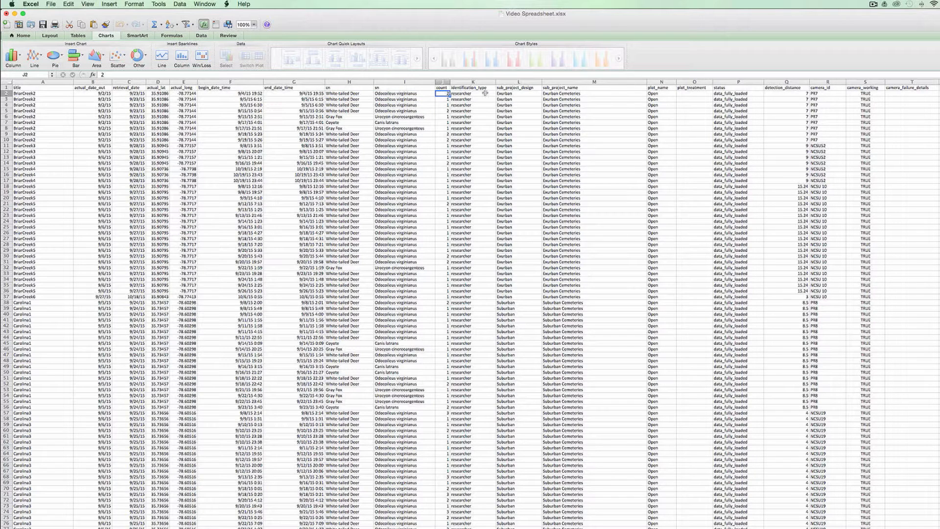
click(523, 81)
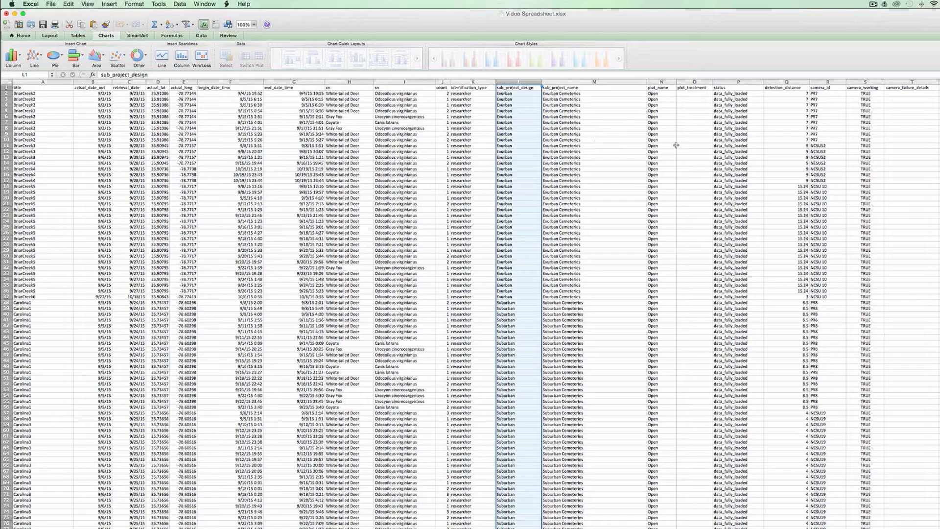
click(588, 215)
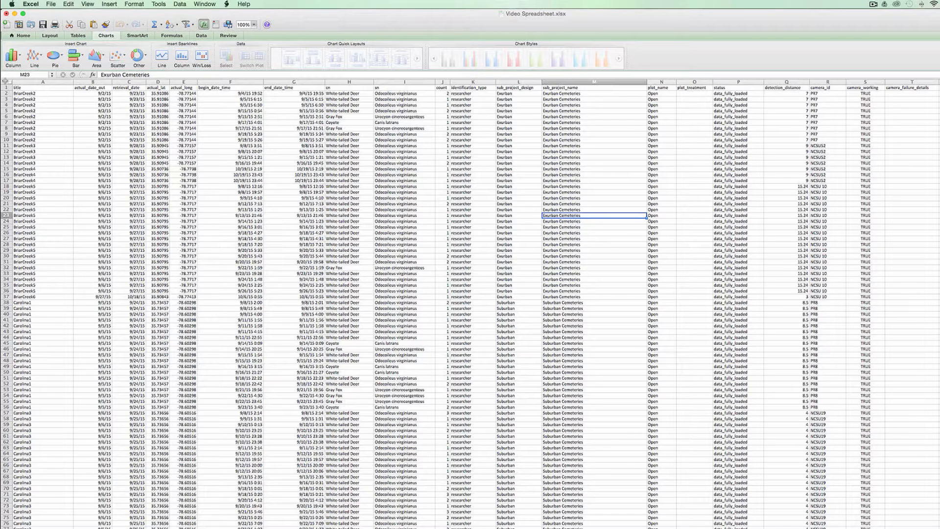
- Create a PivotTable on a new worksheet from the entire raw data sheet
click(6, 81)
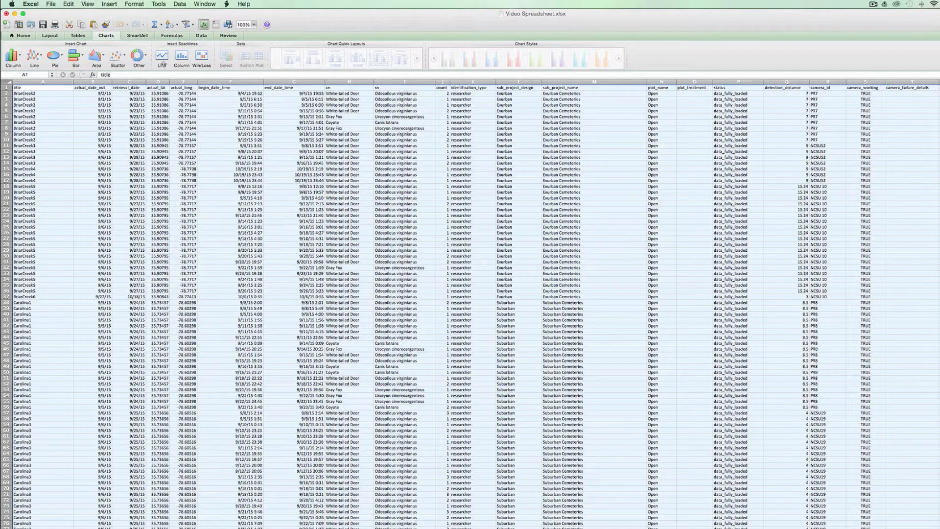
click(180, 4)
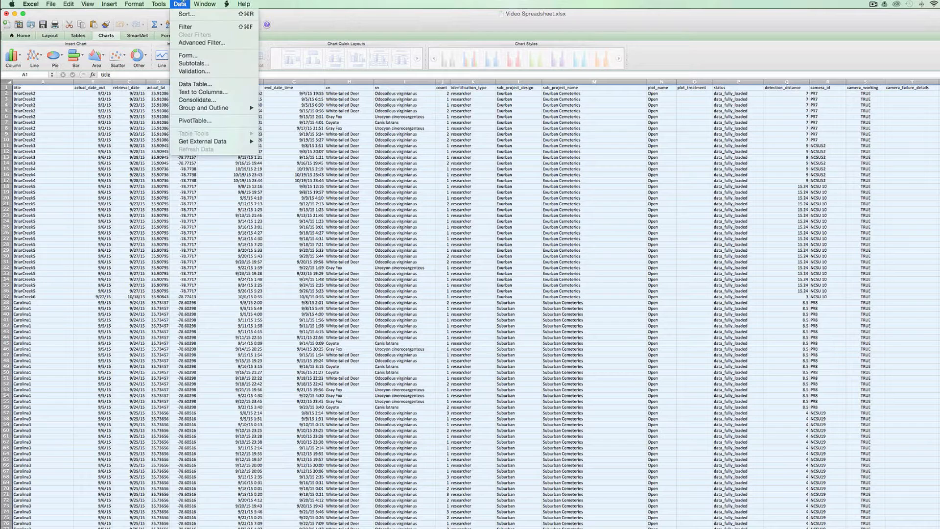
click(218, 120)
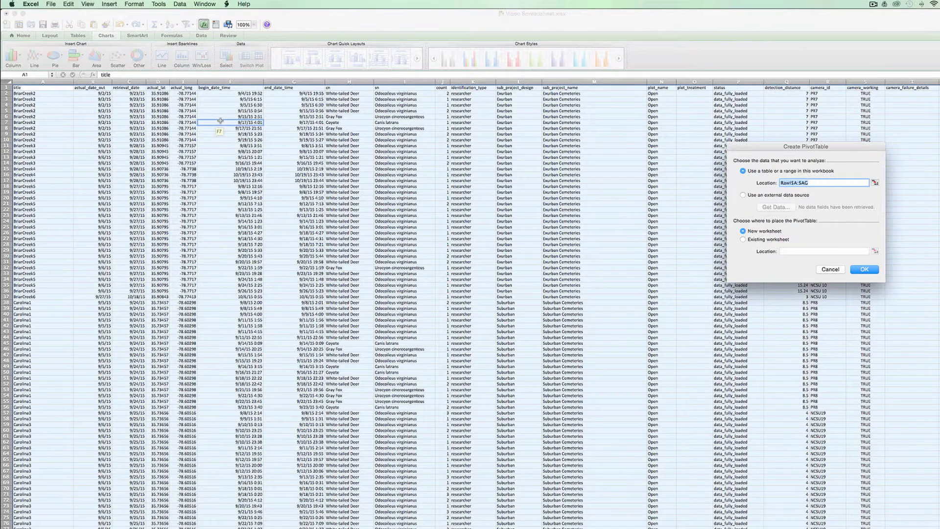
click(864, 269)
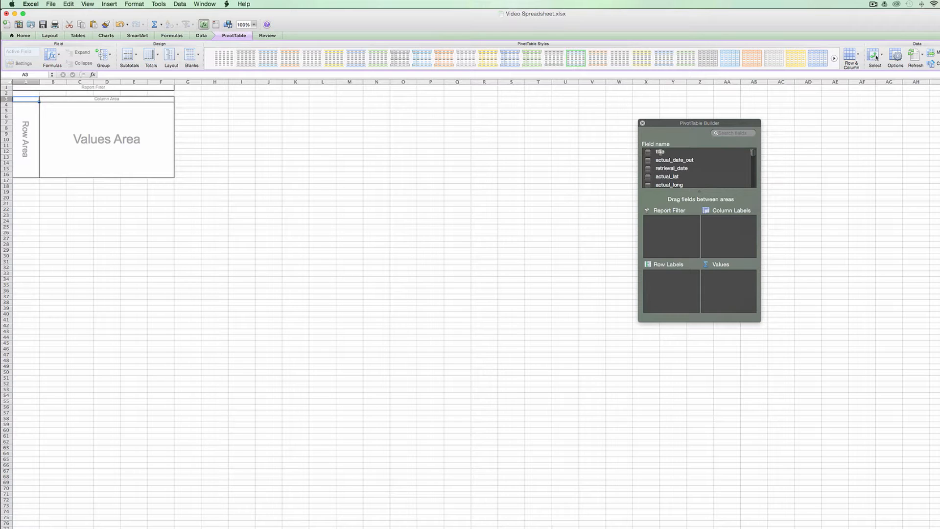
- Lay out the PivotTable with title as row labels, cn as column labels and count as values
drag(661, 152, 669, 283)
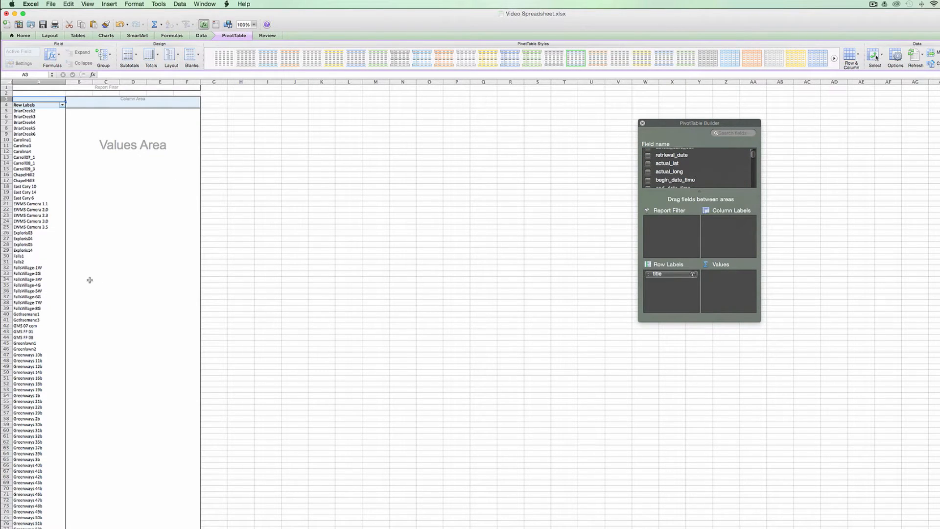
scroll(735, 178, up, 2)
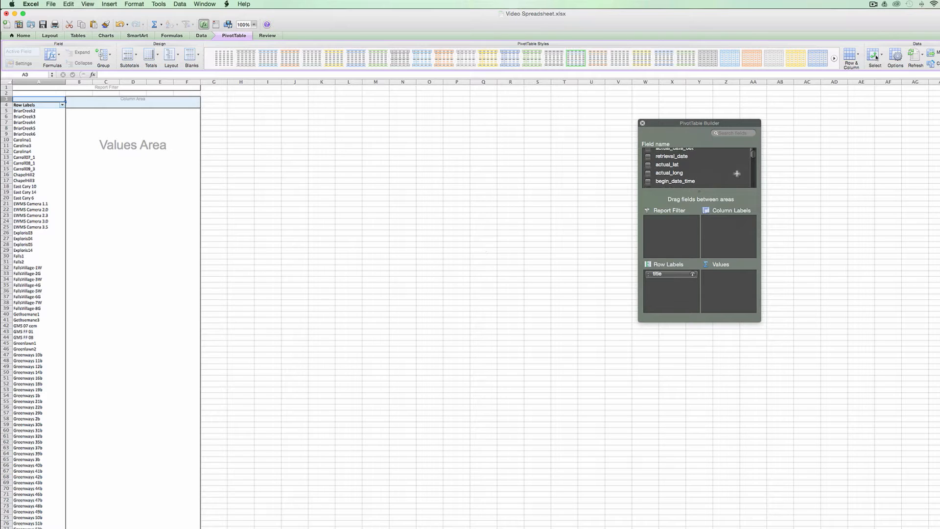
scroll(725, 171, down, 5)
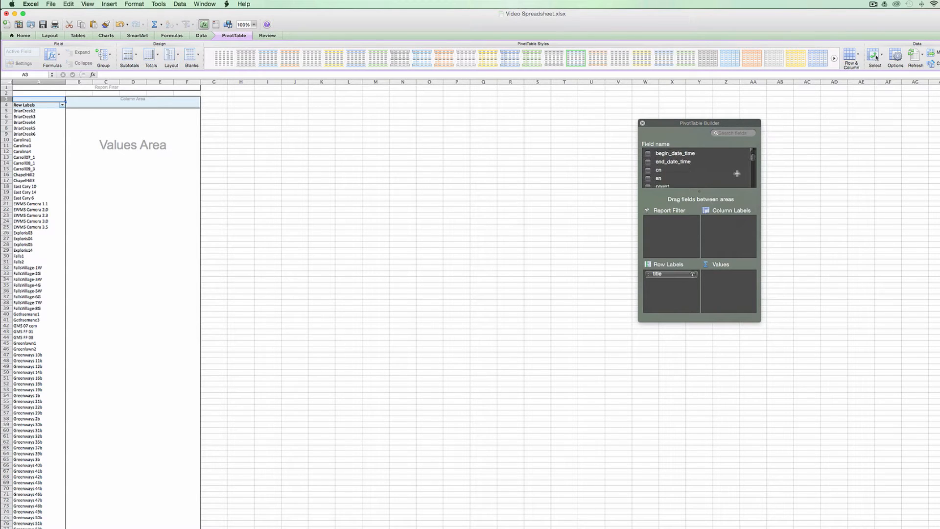
drag(657, 166, 731, 229)
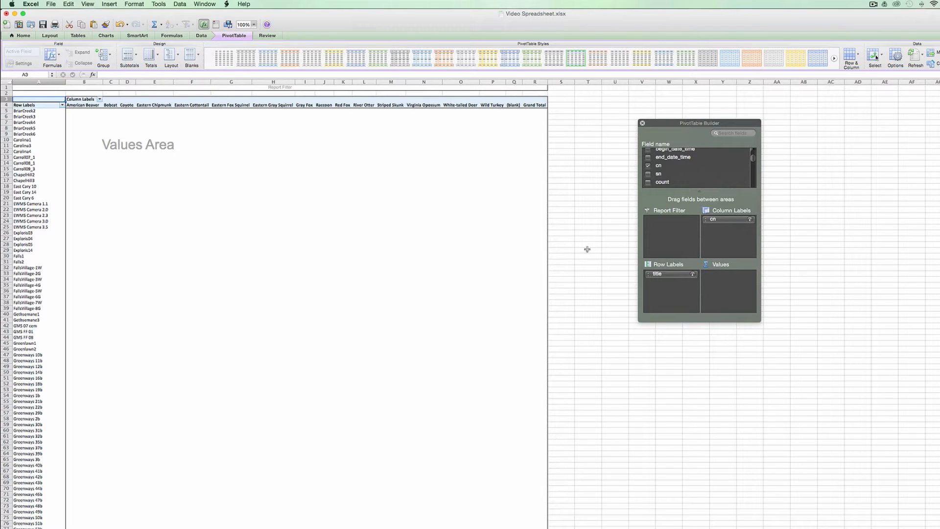
drag(665, 181, 728, 281)
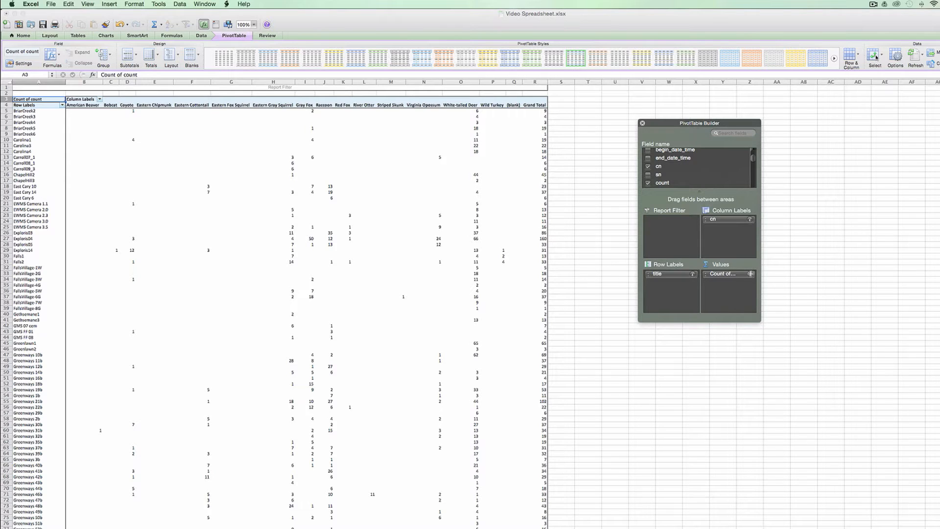
- Summarize the PivotTable's count values by Sum
click(750, 273)
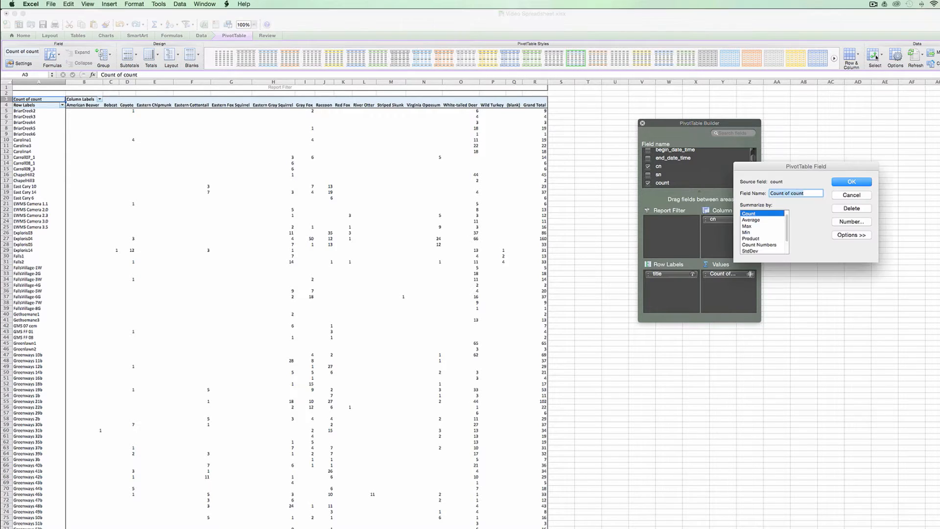
scroll(783, 227, up, 2)
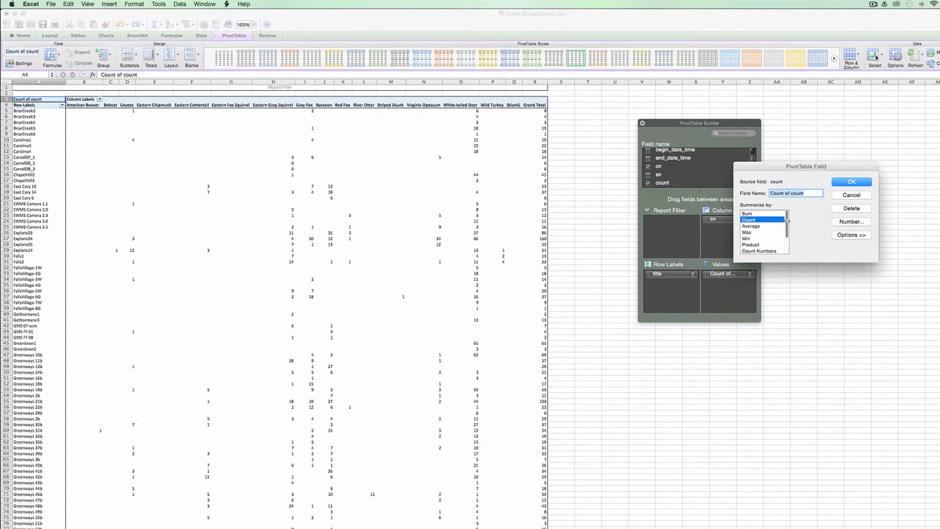
click(756, 212)
click(859, 180)
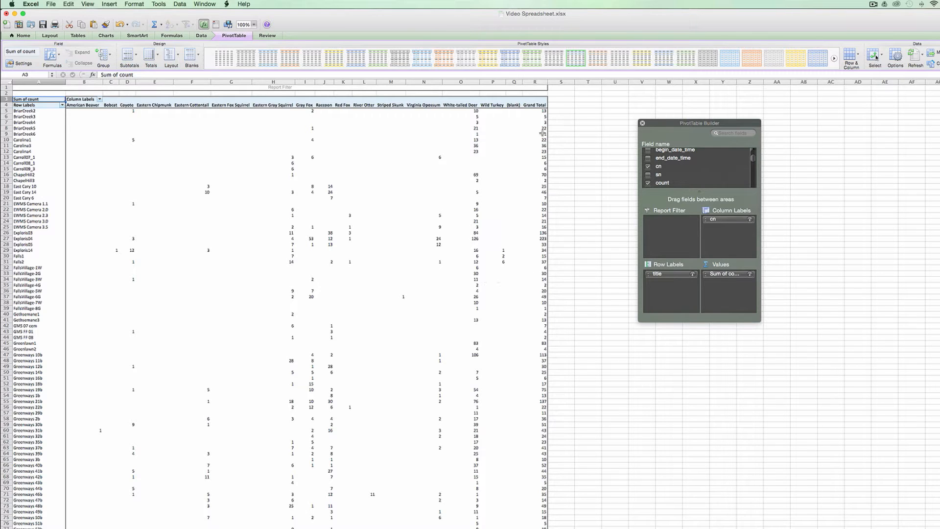
- Copy the PivotTable's columns A to R and paste them as values only at cell A1 of a blank sheet
drag(535, 82, 34, 82)
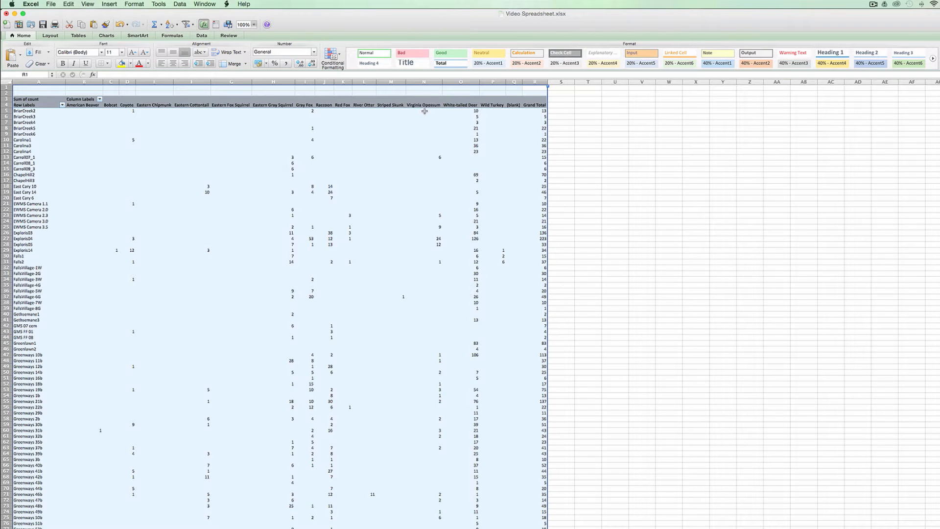
key(super+c)
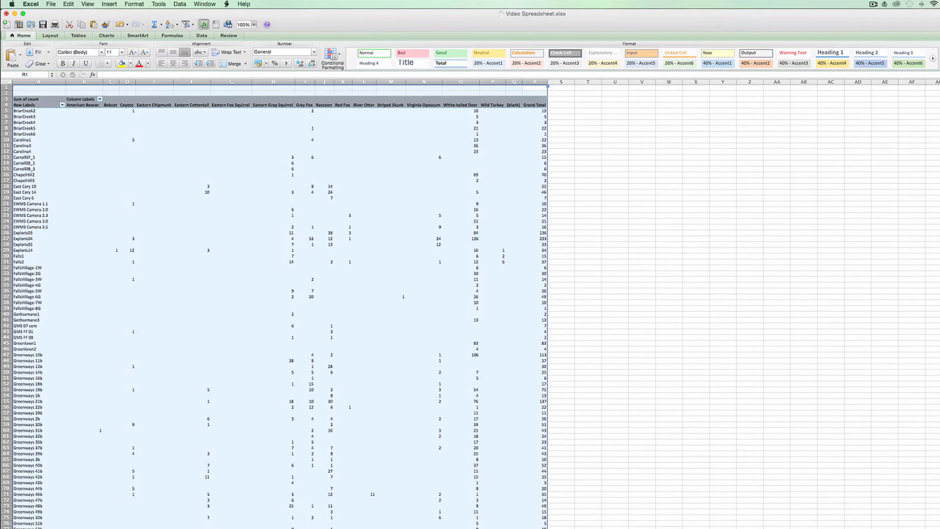
click(153, 528)
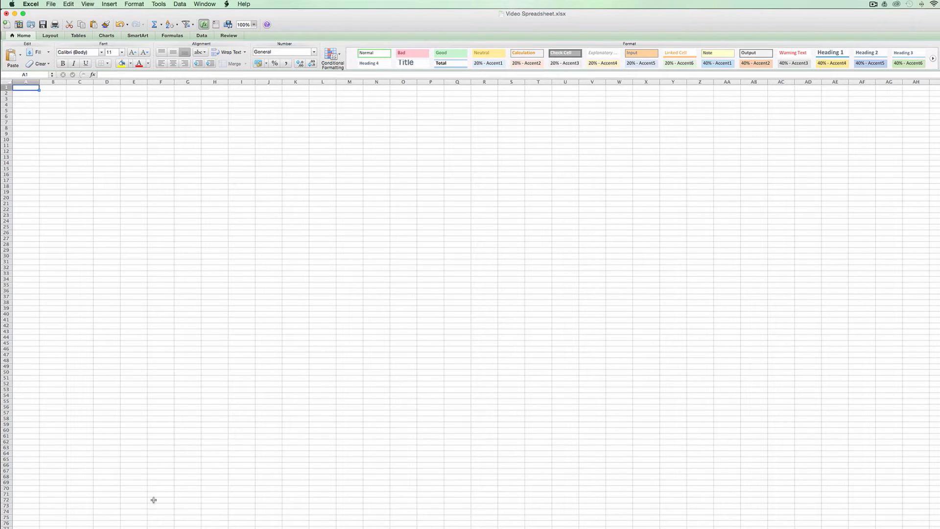
right_click(28, 88)
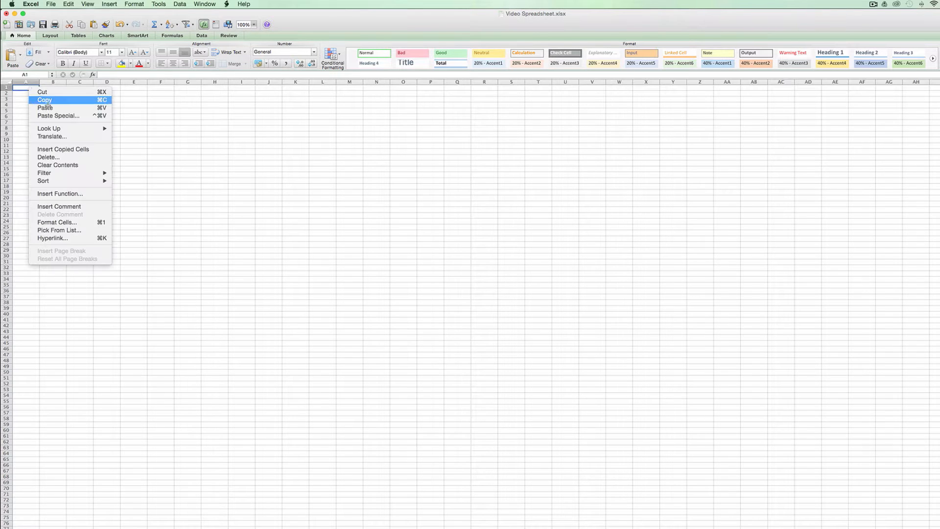
click(60, 115)
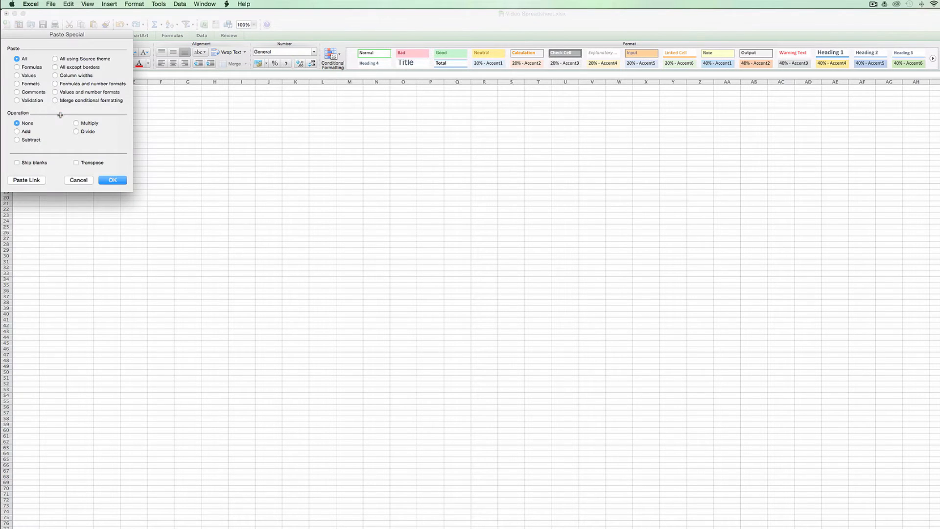
click(27, 75)
click(112, 180)
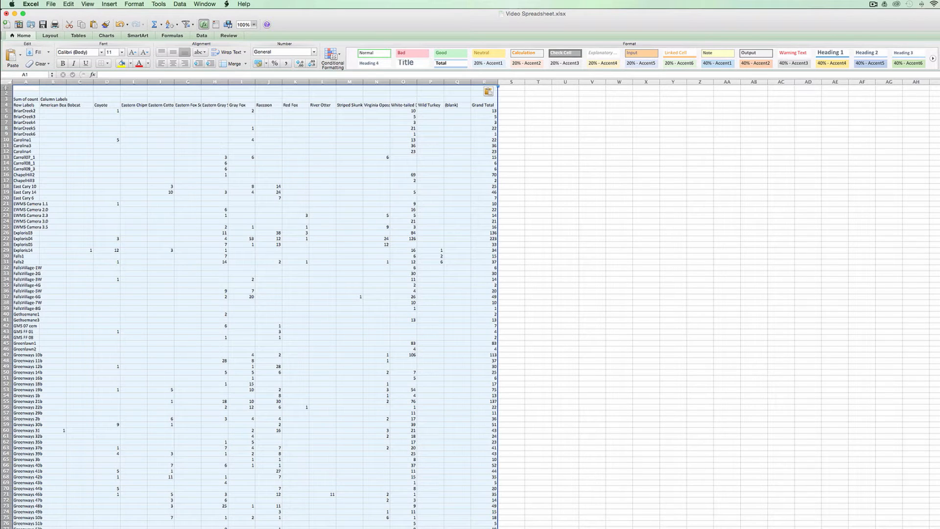
- Delete the three rows above the species header row and the (blank) and Grand Total columns from the pasted table
drag(6, 87, 6, 100)
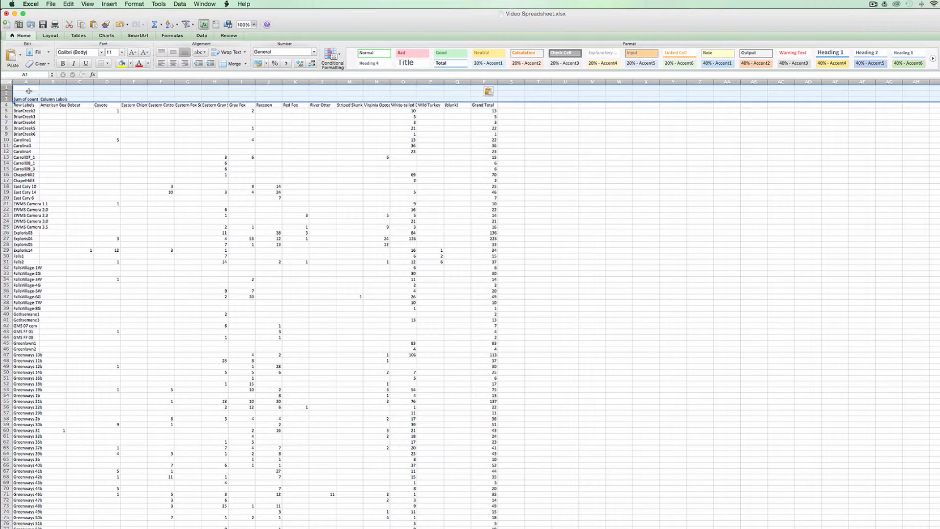
drag(7, 88, 6, 100)
right_click(32, 92)
click(44, 141)
drag(462, 82, 505, 82)
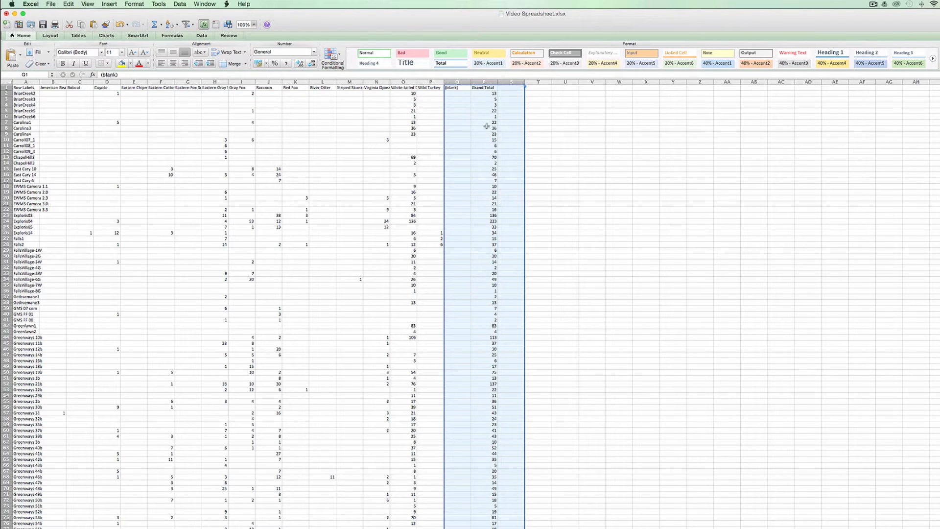
right_click(486, 118)
click(503, 174)
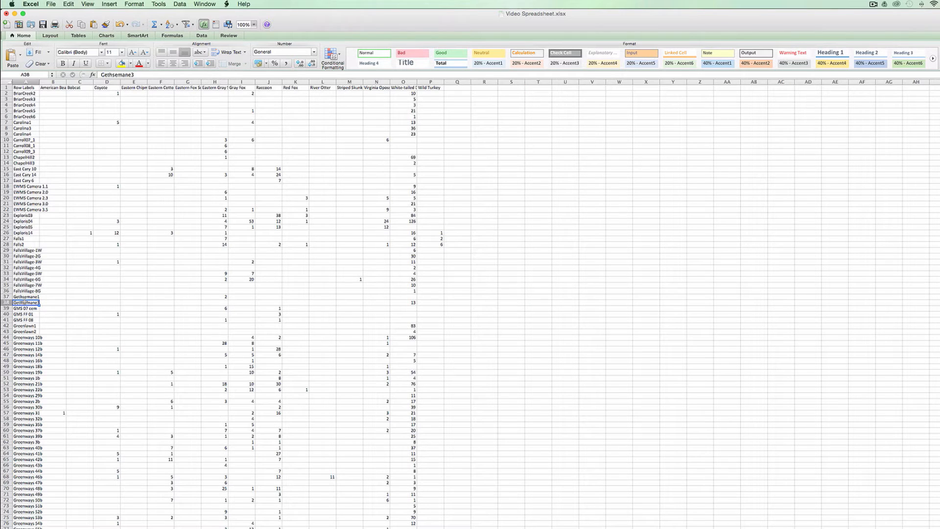
- Clear the (blank) and Grand Total rows at the end of the pasted table and return to cell A1
scroll(25, 302, down, 15)
scroll(25, 302, down, 20)
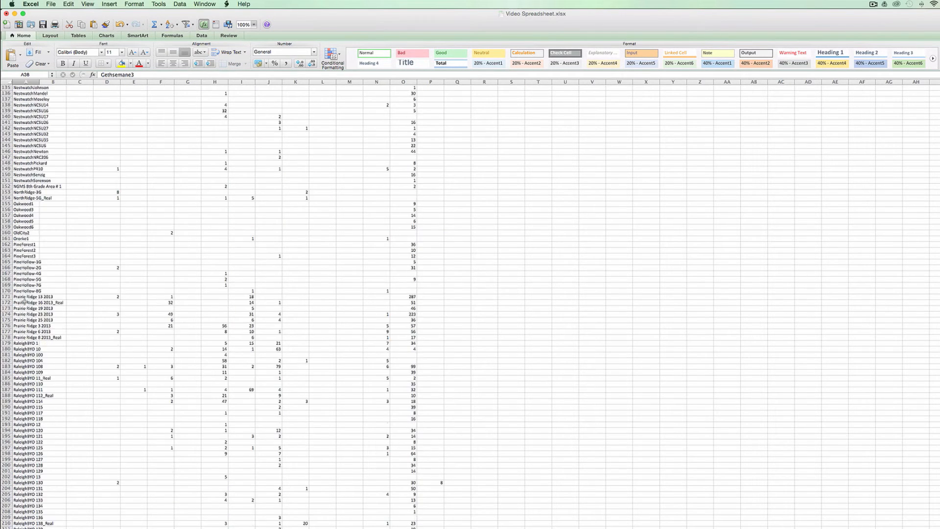
scroll(24, 302, down, 12)
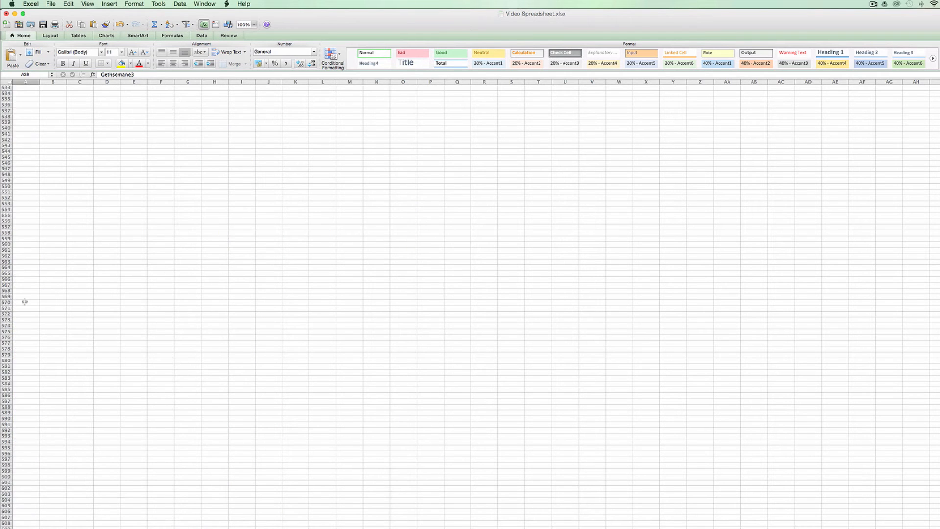
scroll(25, 301, up, 4)
scroll(25, 302, up, 6)
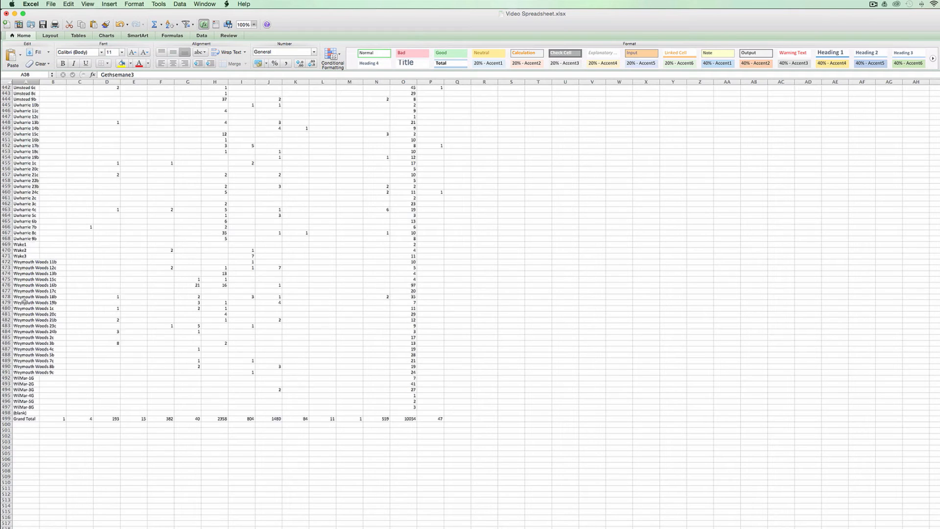
scroll(25, 302, down, 2)
drag(6, 320, 115, 333)
key(Delete)
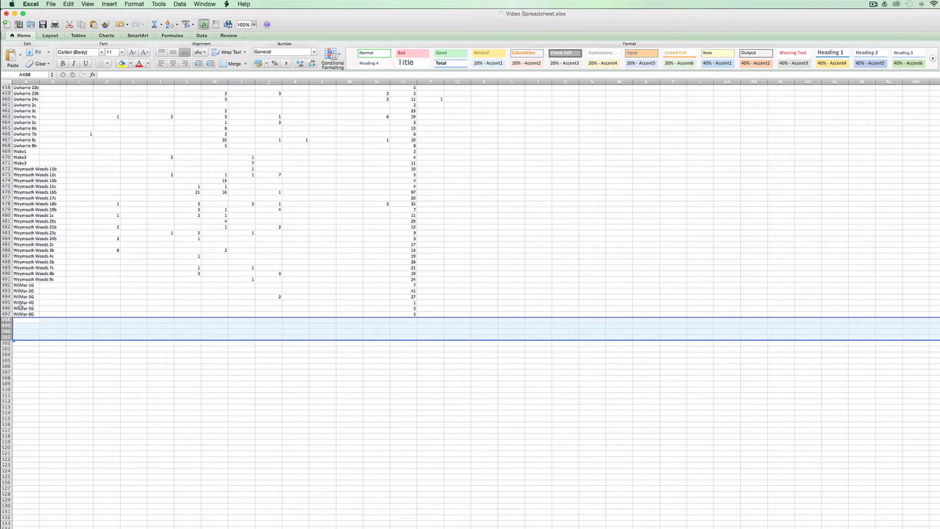
key(Up)
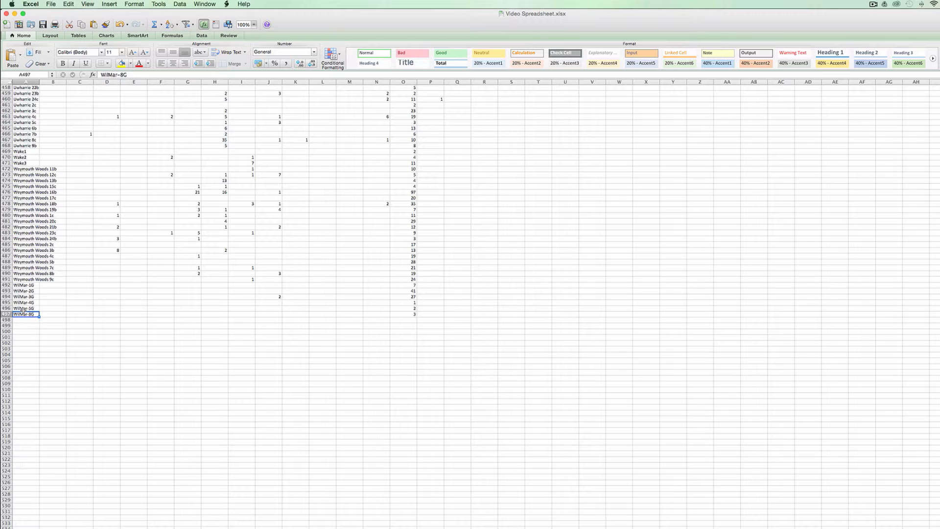
key(ctrl+Home)
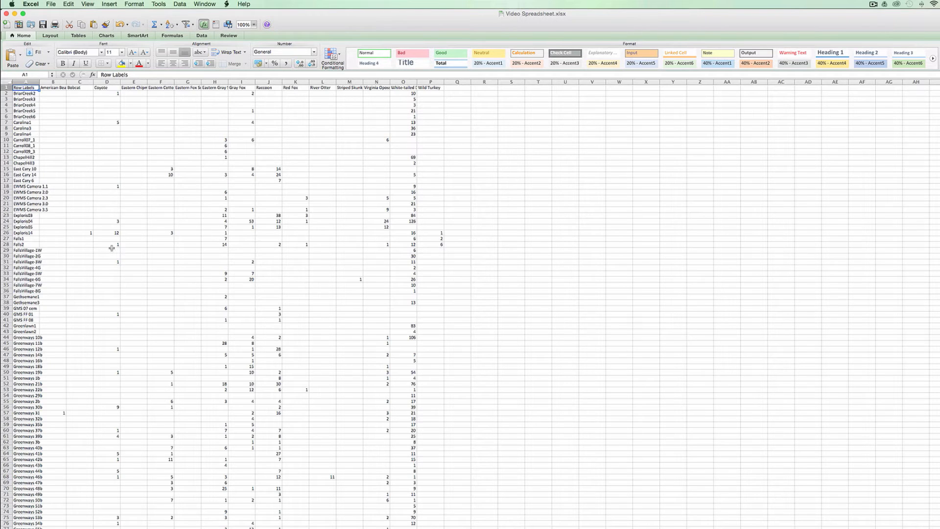
- Autofit the width of all columns in the pasted count table so the species names fit
click(7, 82)
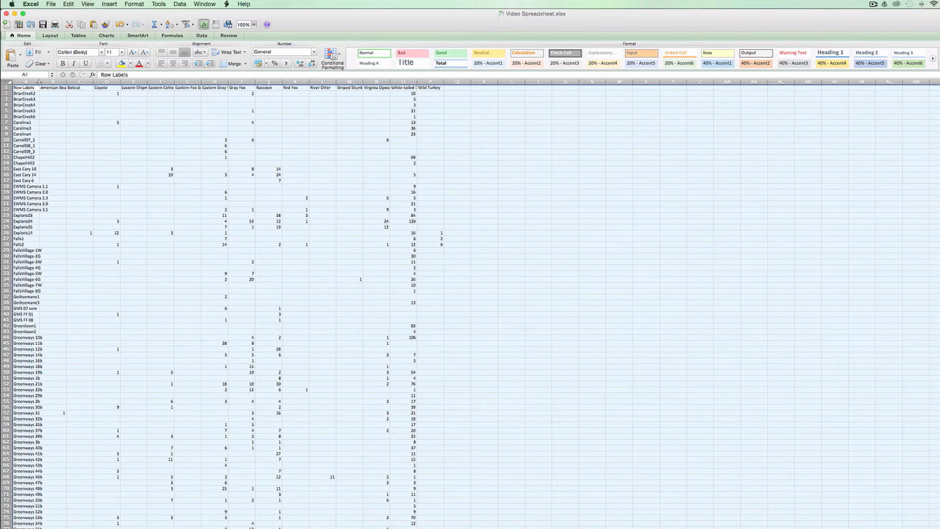
double_click(40, 82)
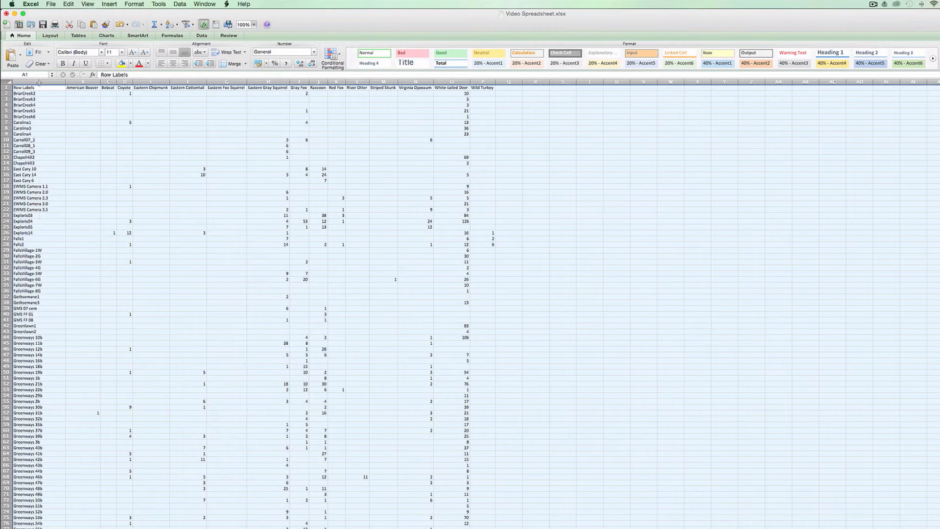
click(183, 130)
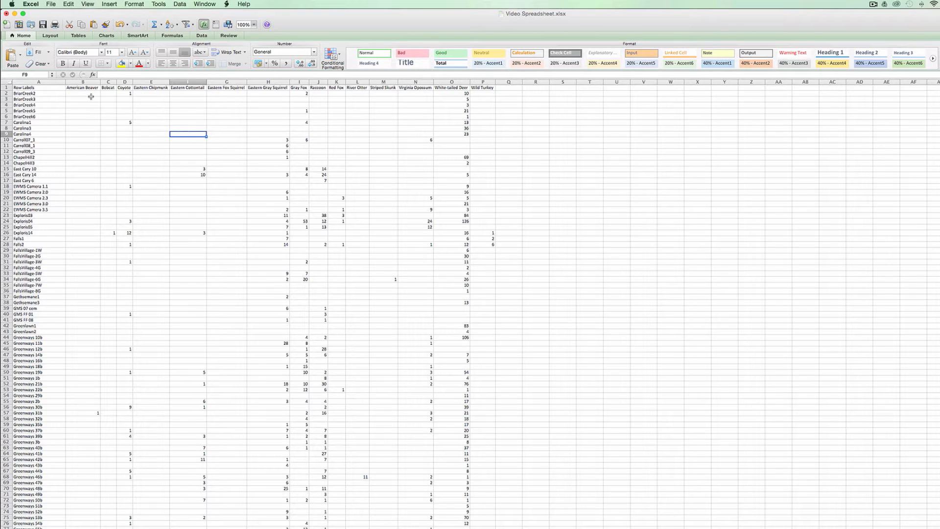
- Replace all empty cells in the species count columns B to P with 0, leaving out the header row and site names
drag(91, 96, 39, 93)
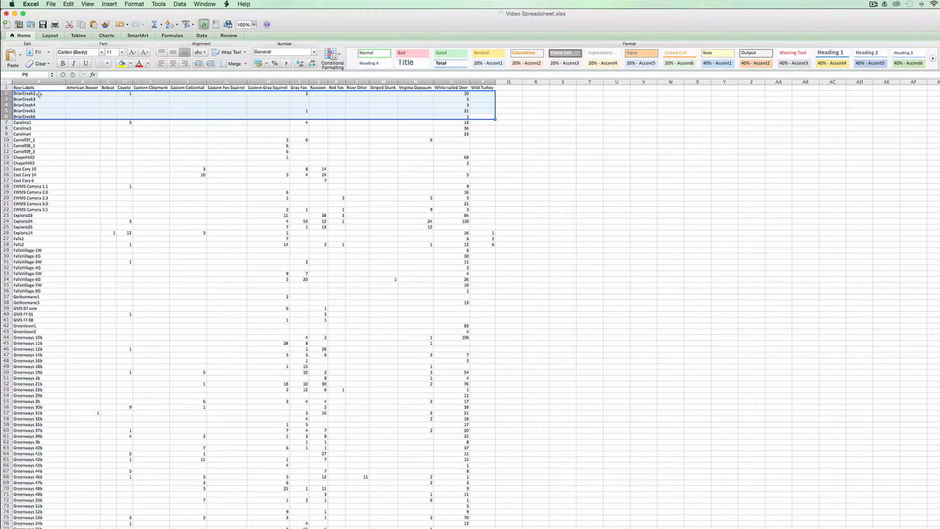
shift+double_click(44, 119)
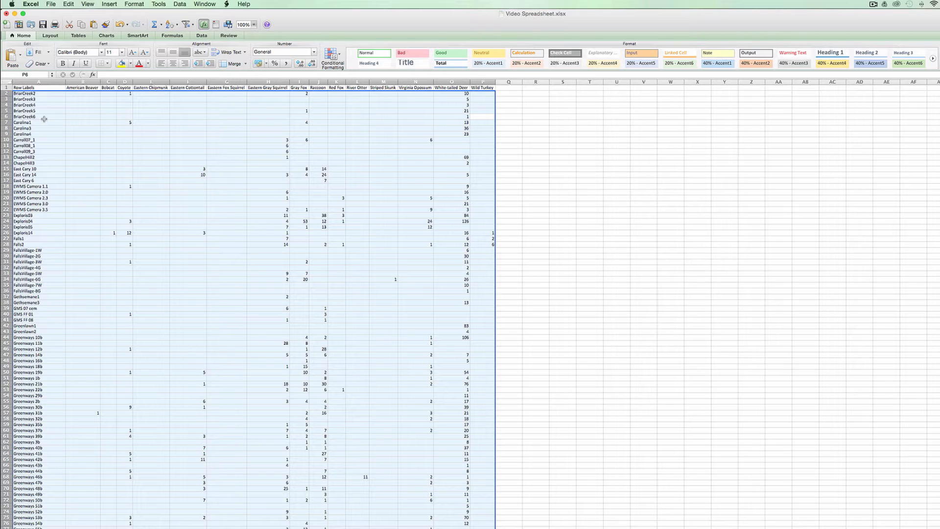
key(shift+Right)
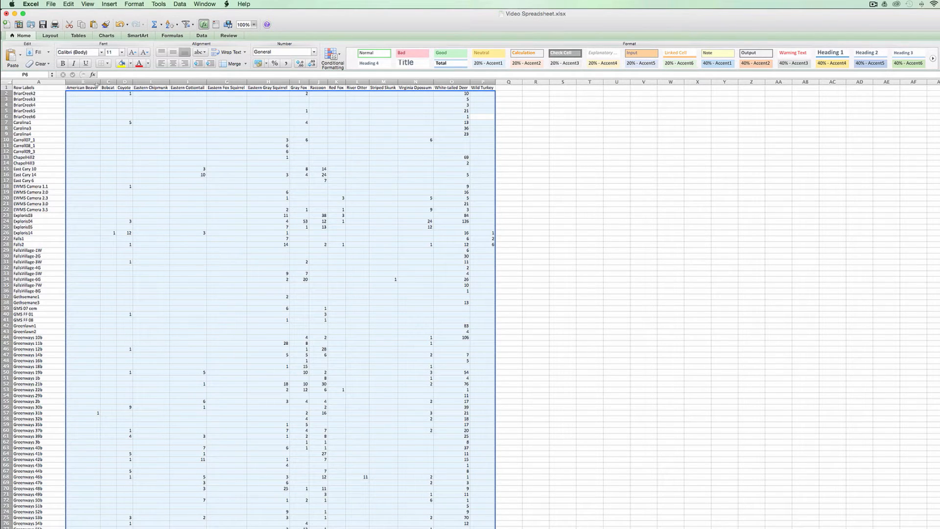
click(68, 4)
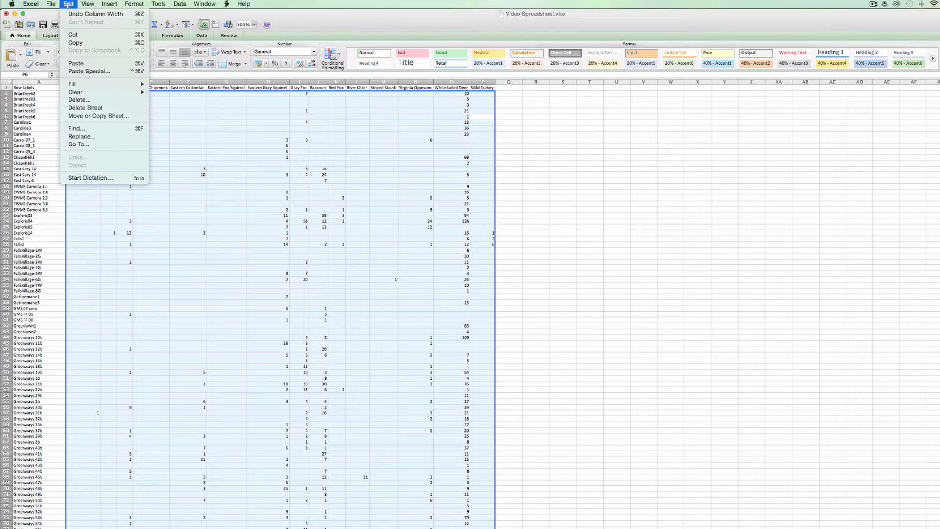
click(95, 136)
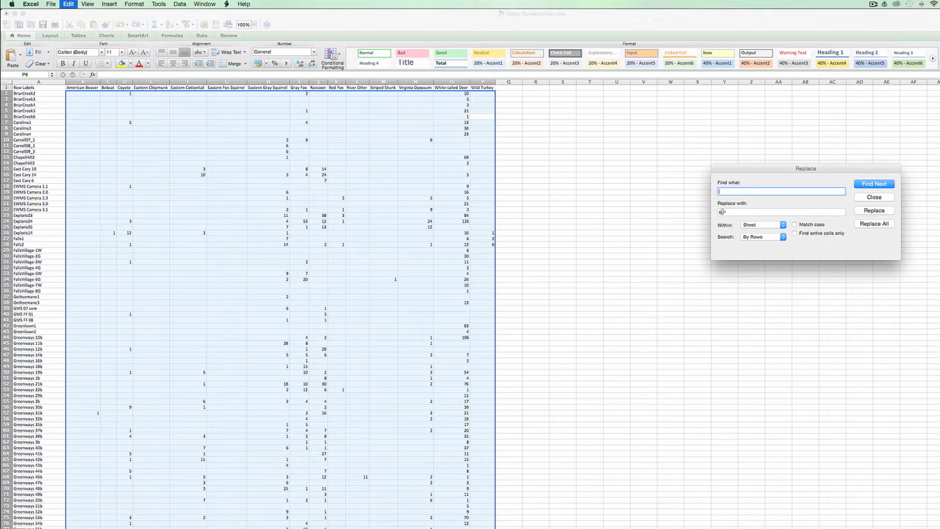
click(881, 225)
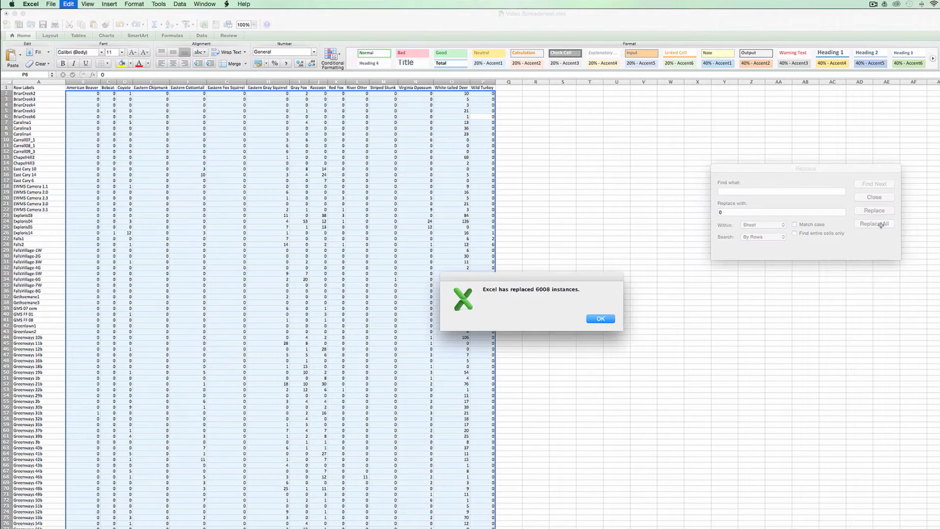
click(602, 320)
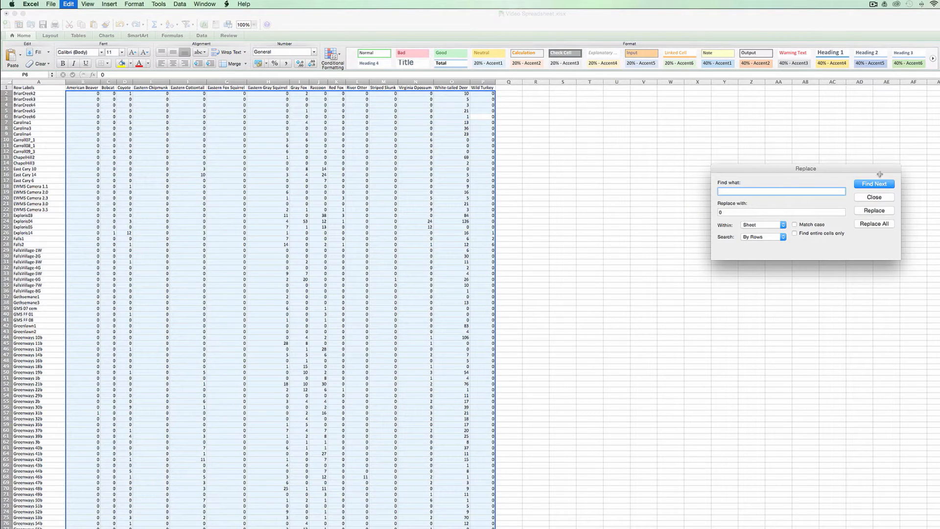
click(874, 198)
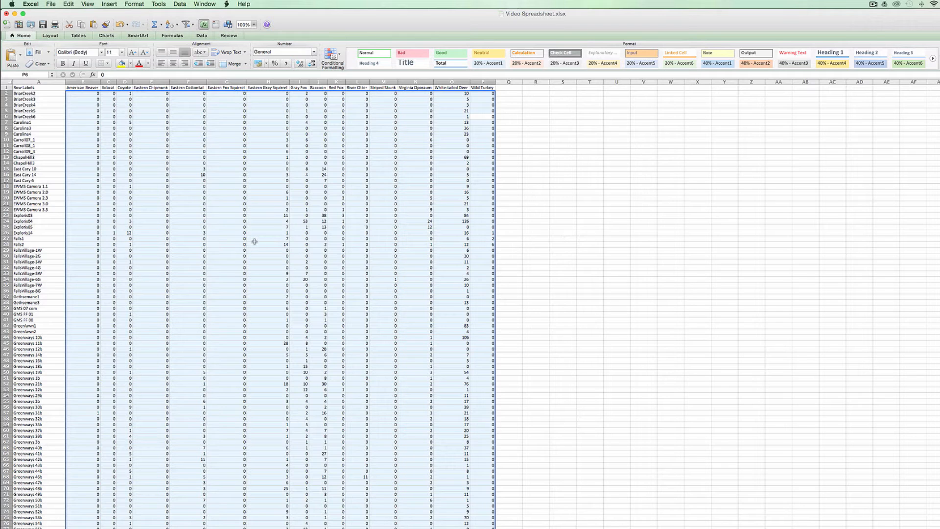
scroll(255, 241, down, 10)
scroll(254, 241, up, 10)
click(298, 221)
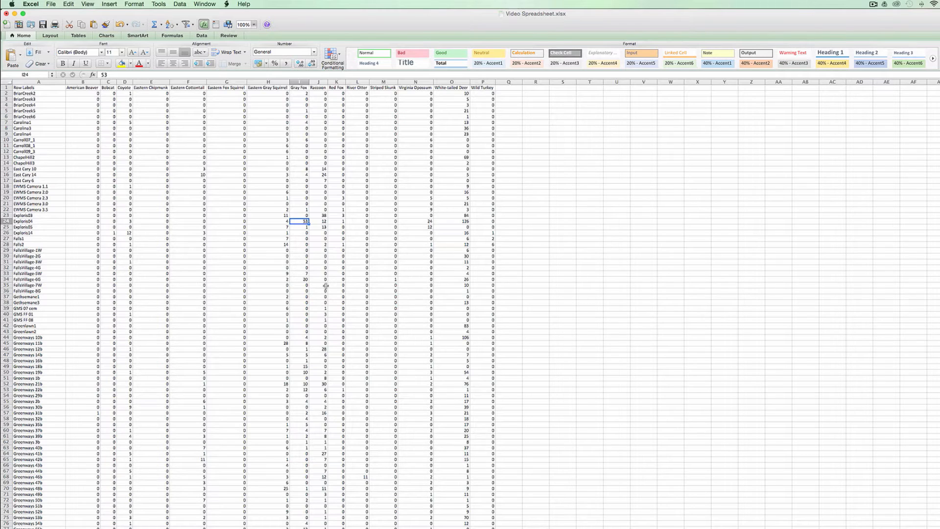
- Rename the sheet that holds the cleaned count table
scroll(325, 286, down, 3)
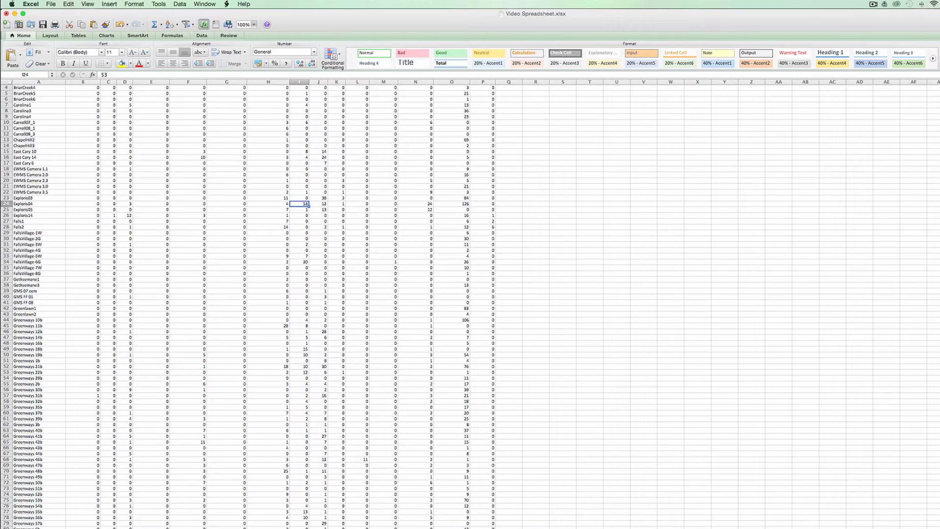
right_click(116, 528)
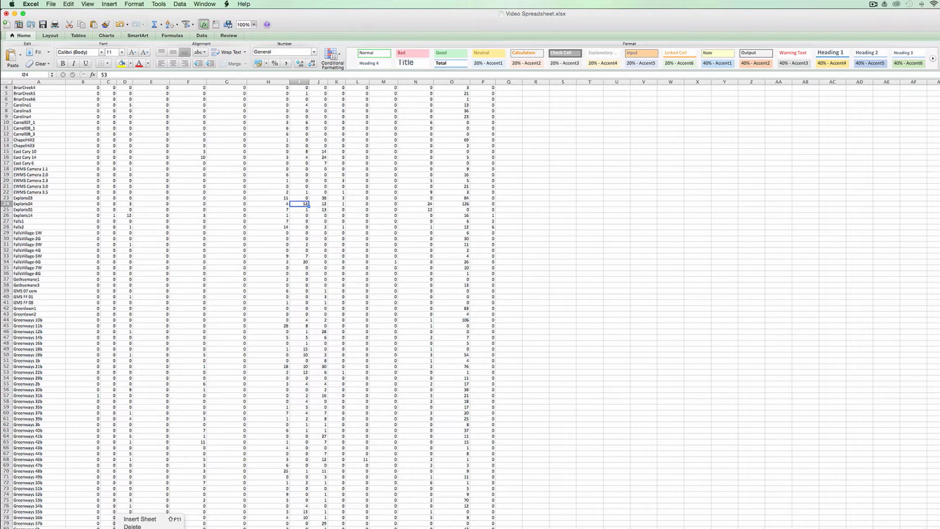
click(133, 528)
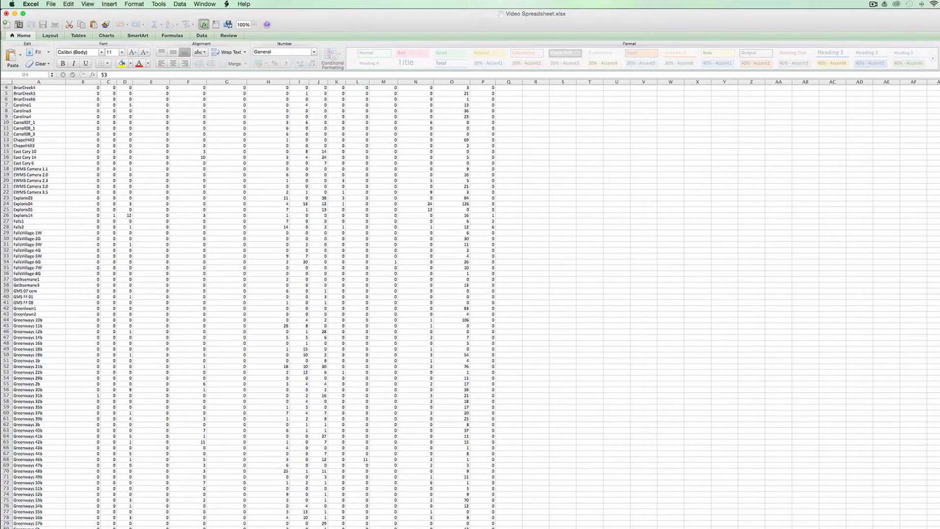
click(151, 528)
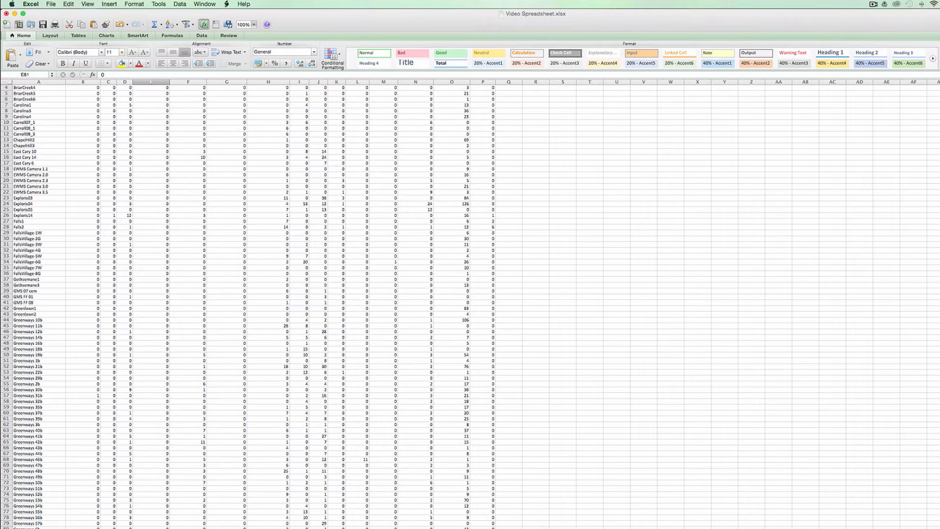
- Return to the PivotTable sheet and remove cn from the column labels and Sum of count from the values
click(169, 528)
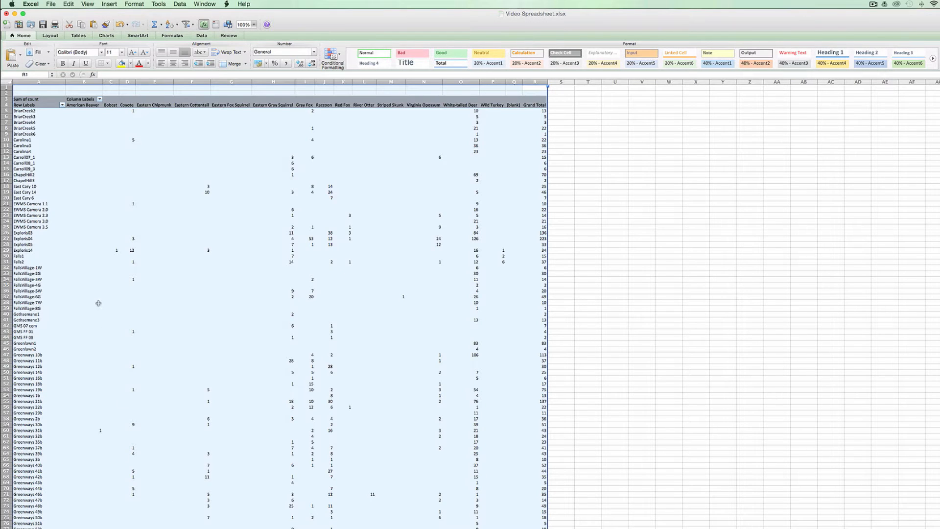
click(98, 303)
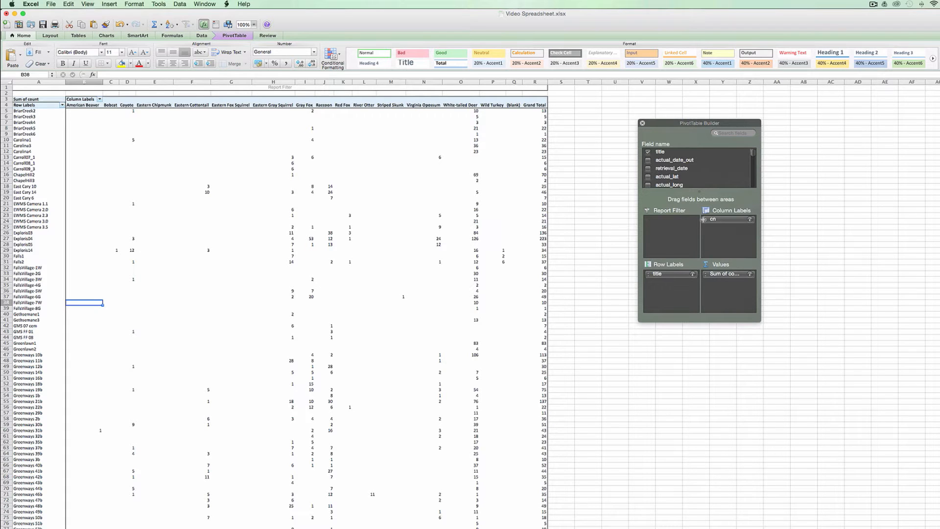
drag(728, 217, 704, 157)
drag(734, 273, 688, 165)
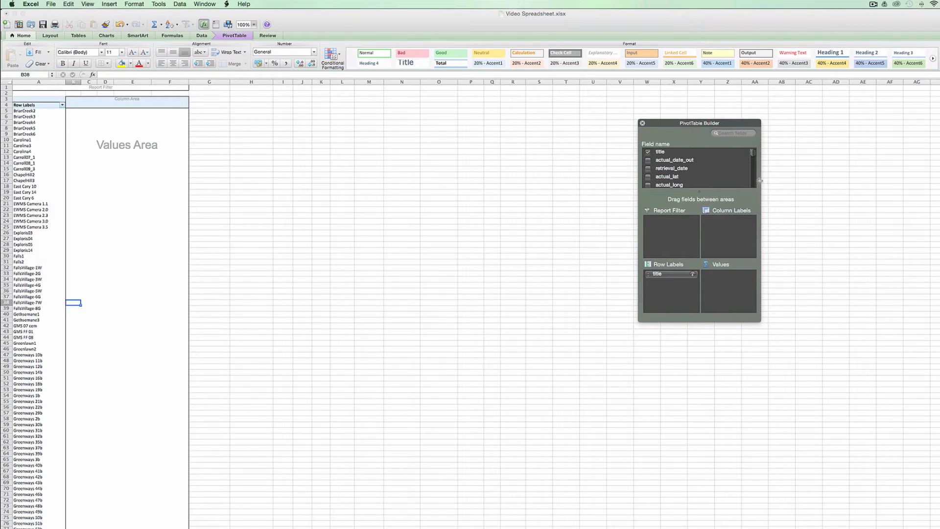
- Add begin_date_time to the PivotTable's values and summarize it by Min
scroll(752, 184, down, 2)
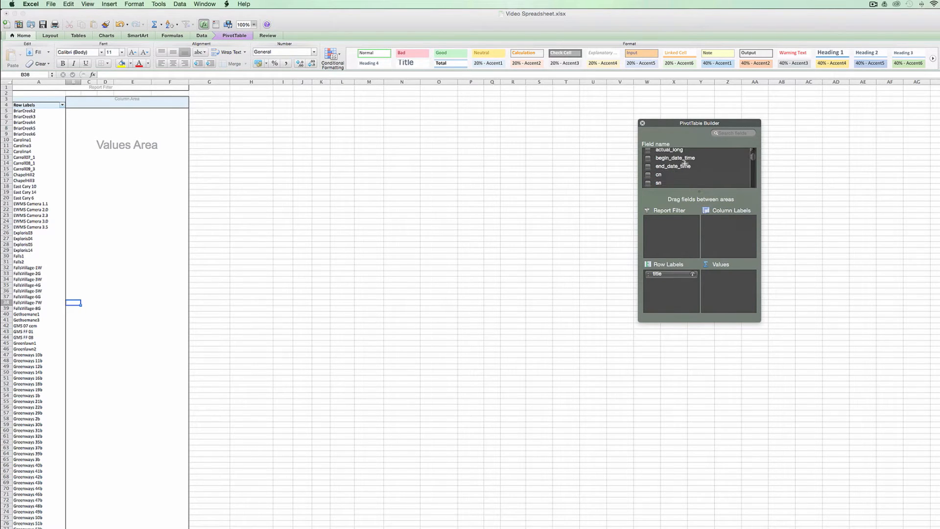
drag(680, 159, 726, 275)
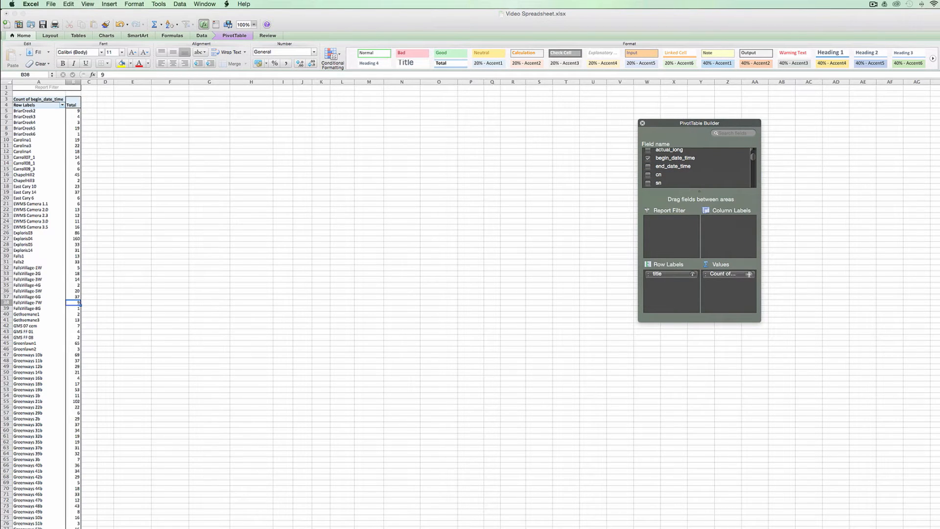
click(749, 274)
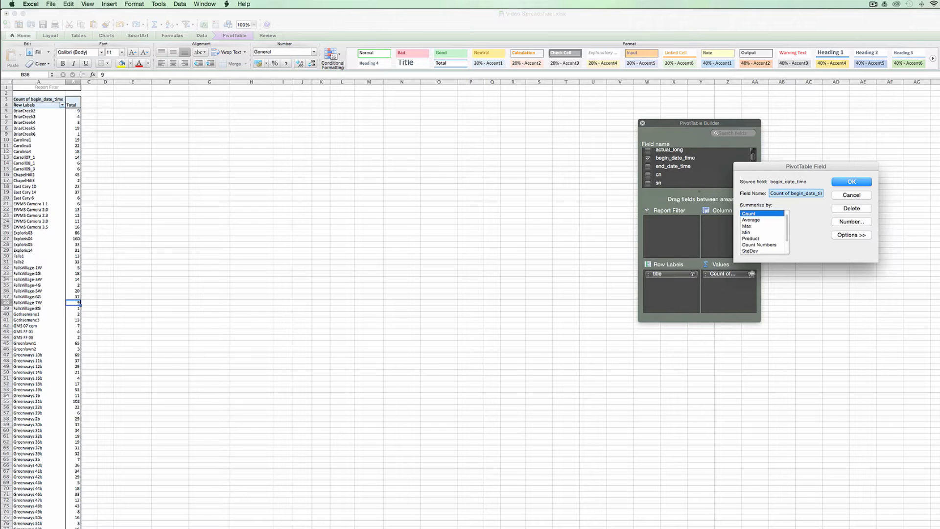
click(754, 233)
click(853, 181)
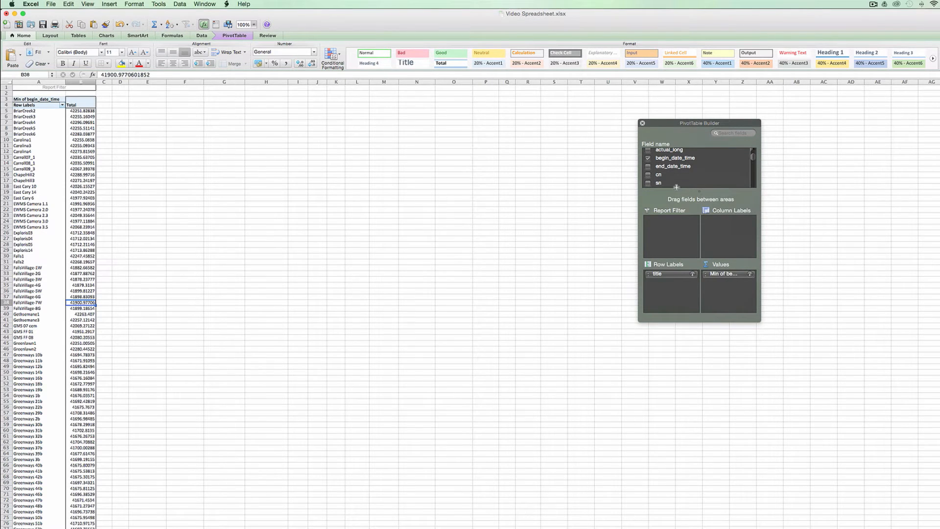
- Add end_date_time to the PivotTable's values and summarize it by Max
drag(674, 166, 729, 283)
click(748, 282)
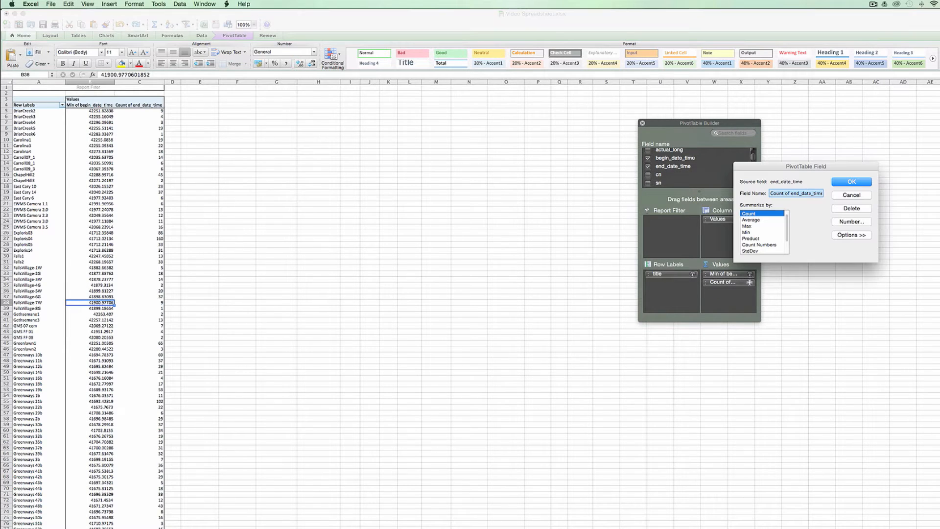
click(757, 225)
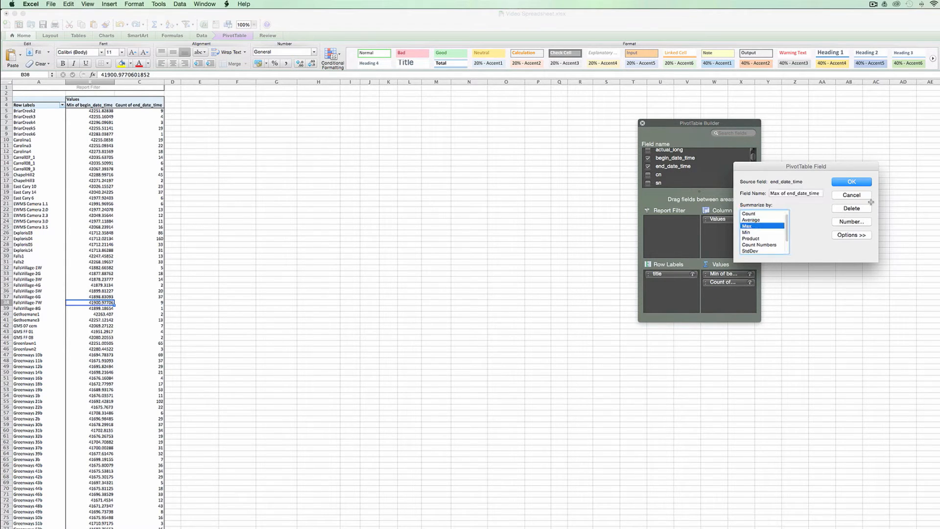
click(853, 182)
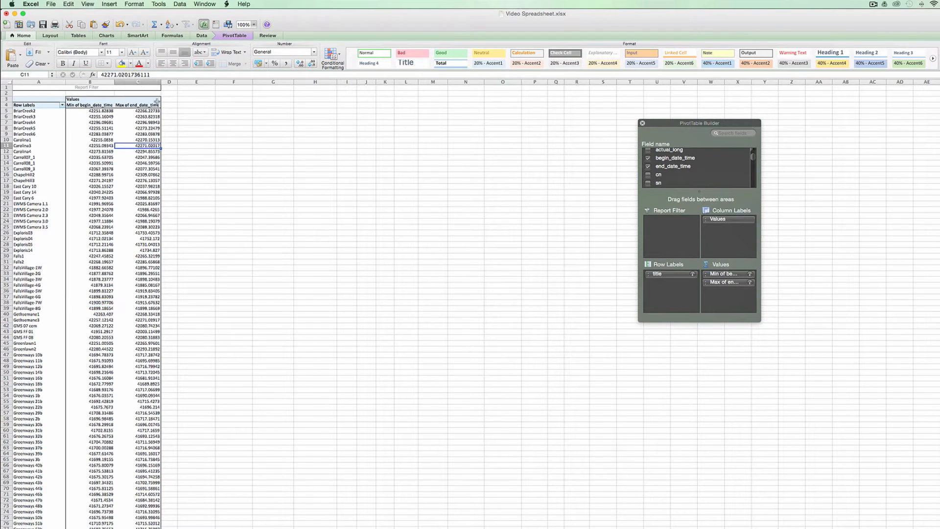
- Copy the PivotTable's columns A to C and paste them as values only at cell A1 of a blank sheet
drag(153, 88, 15, 85)
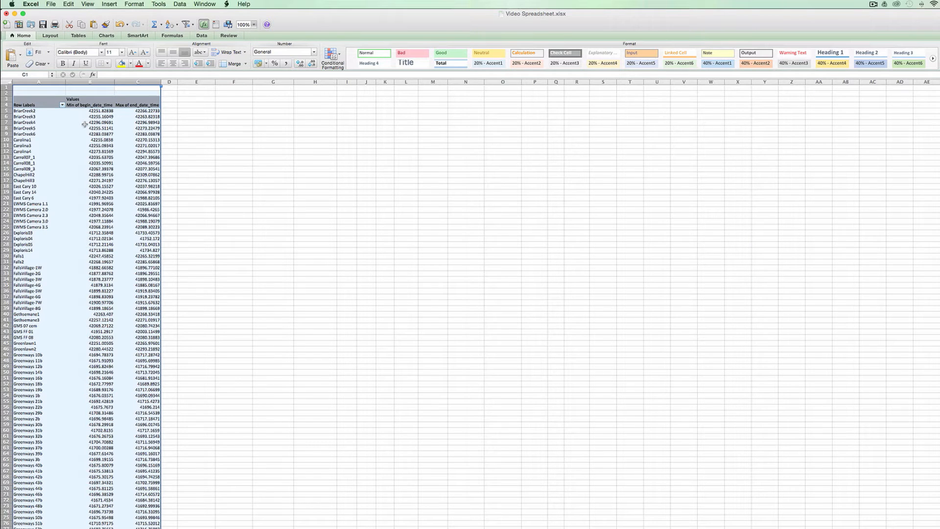
key(super+c)
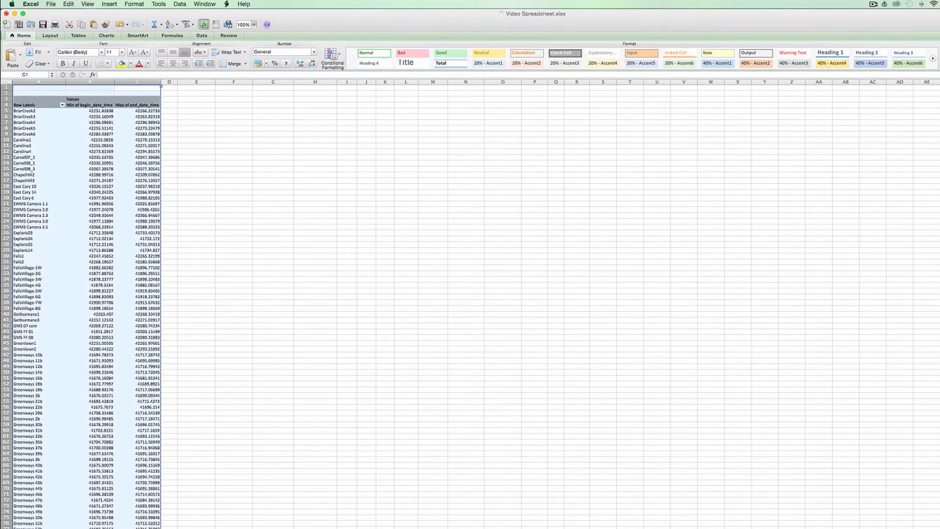
click(177, 528)
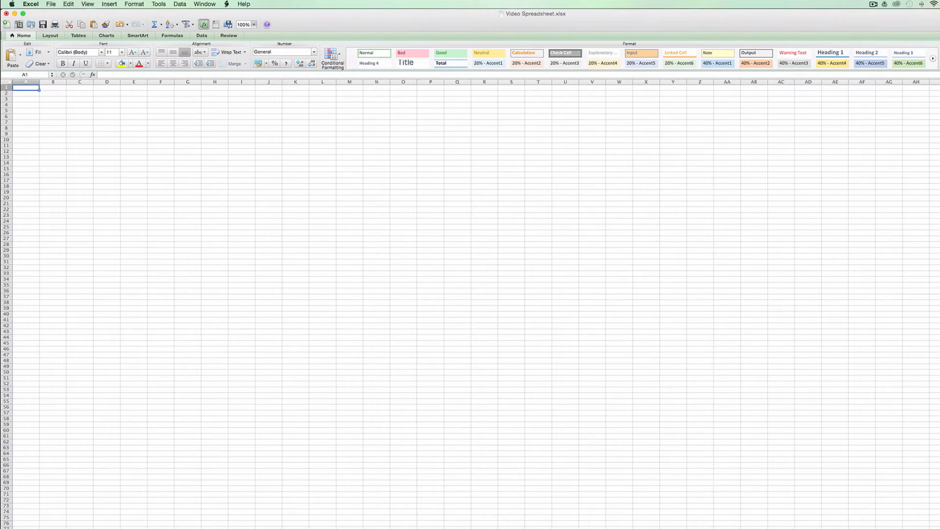
right_click(31, 88)
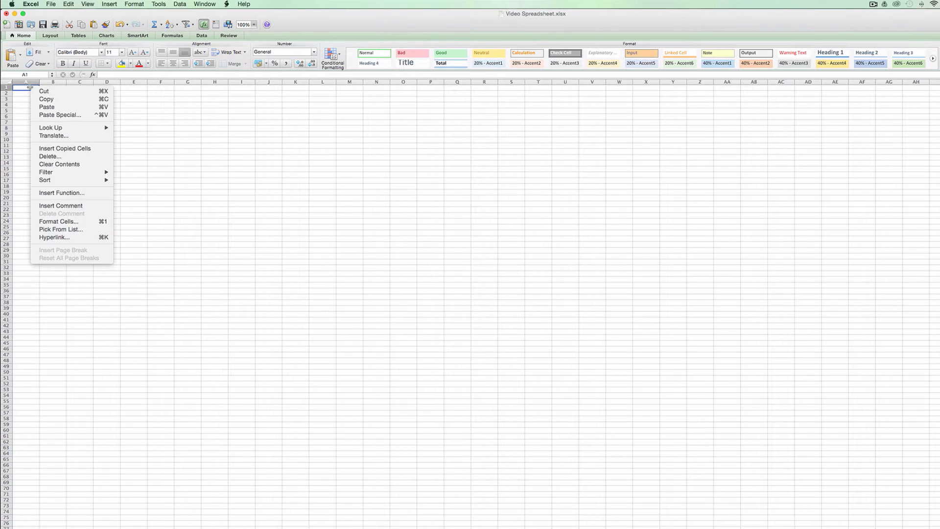
click(61, 115)
click(30, 74)
click(117, 178)
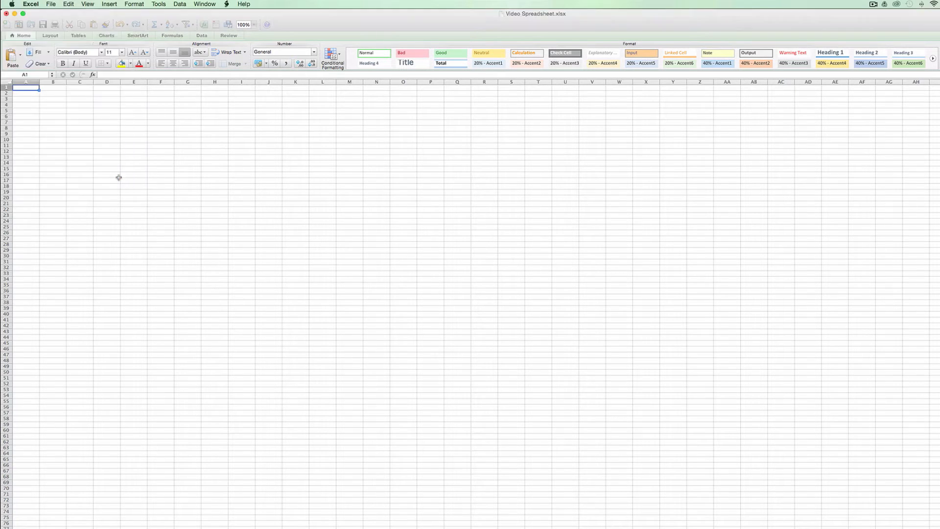
- Delete the three rows above the Row Labels header in the pasted date table
drag(6, 87, 7, 98)
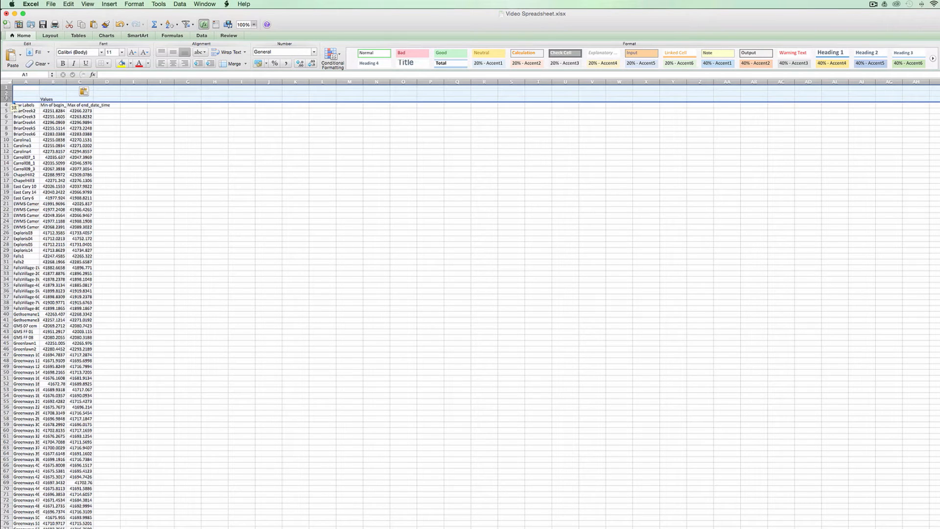
right_click(30, 92)
click(55, 143)
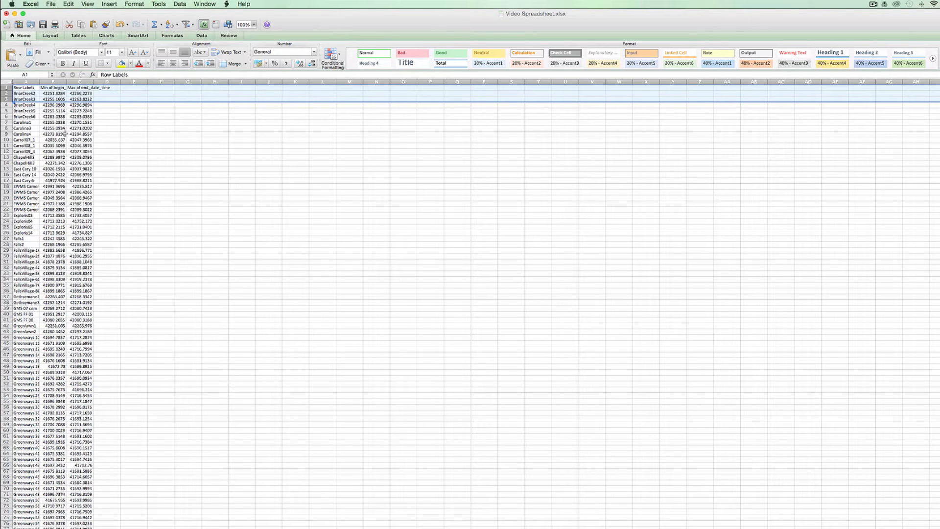
- Delete the (blank) and Grand Total rows at the end of the pasted date table
click(24, 100)
key(super+Down)
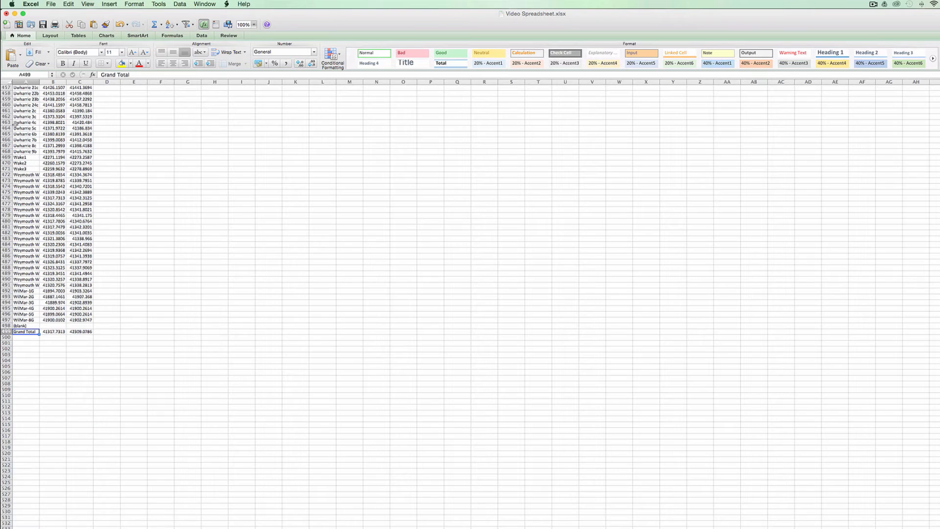
drag(6, 325, 7, 337)
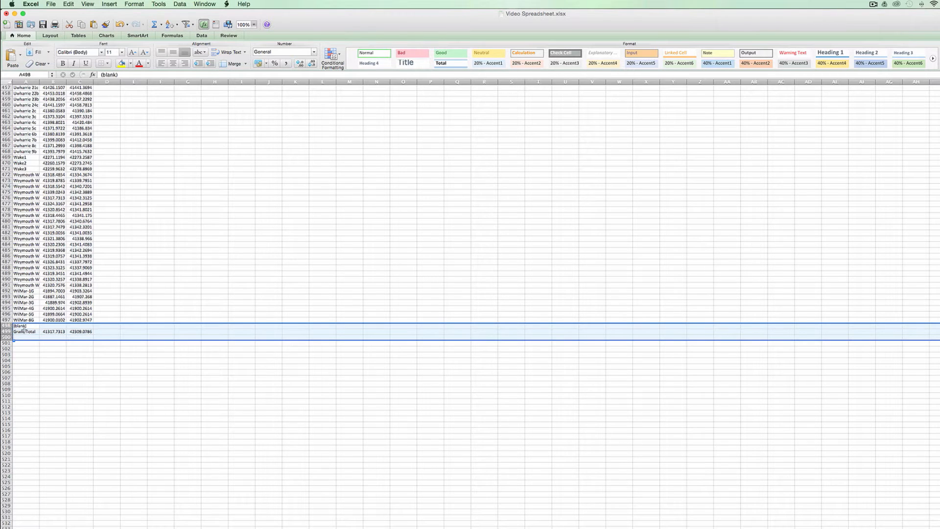
right_click(24, 330)
click(42, 379)
click(24, 308)
key(super+Up)
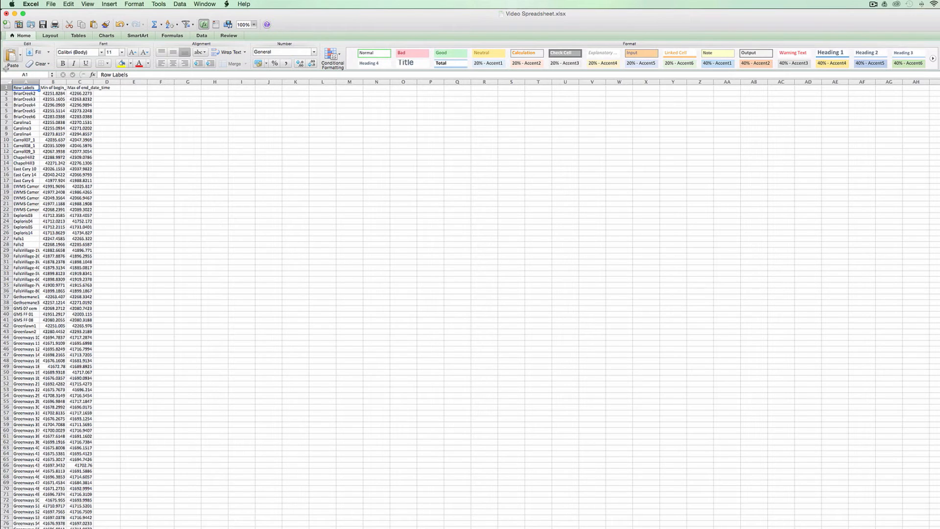
- Auto-fit the widths of all columns in the date table to their contents
click(7, 82)
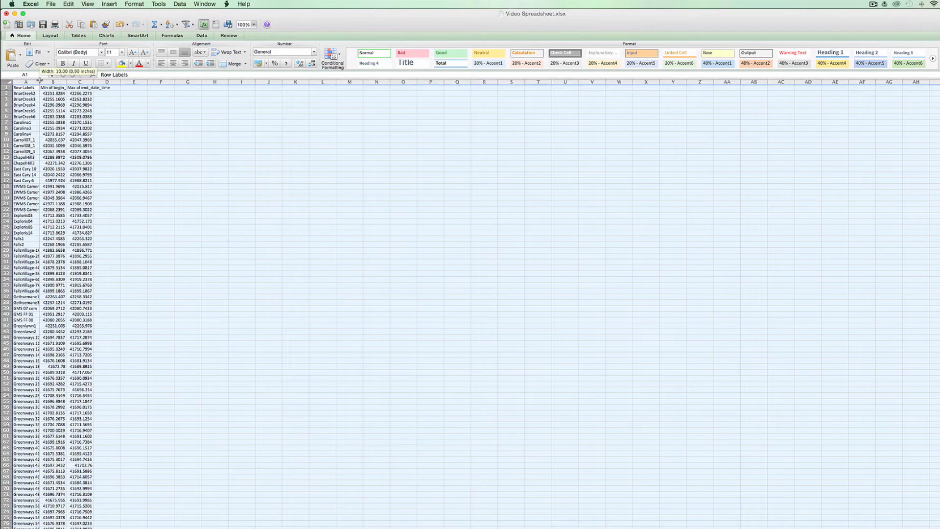
double_click(40, 82)
click(135, 119)
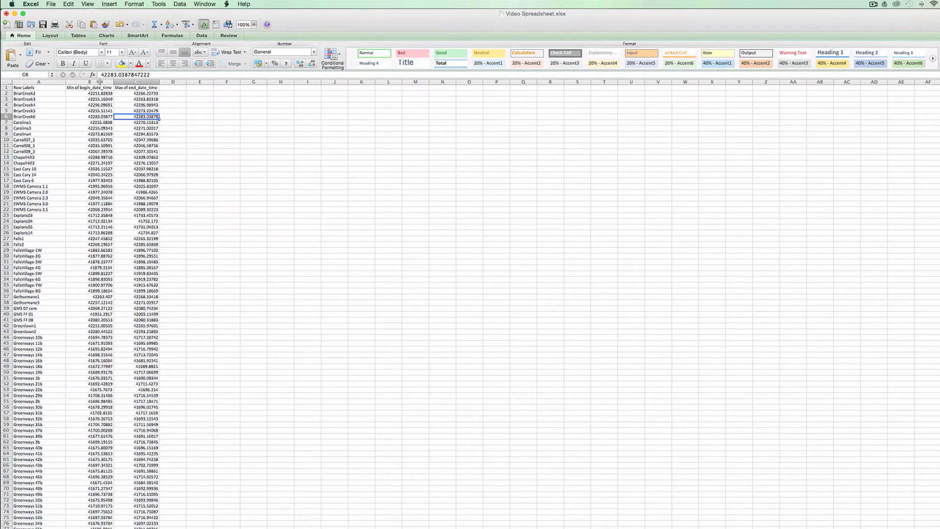
- Format the Min of begin_date_time and Max of end_date_time columns as Date with the type 3/14/01 1:30 PM
drag(89, 82, 135, 81)
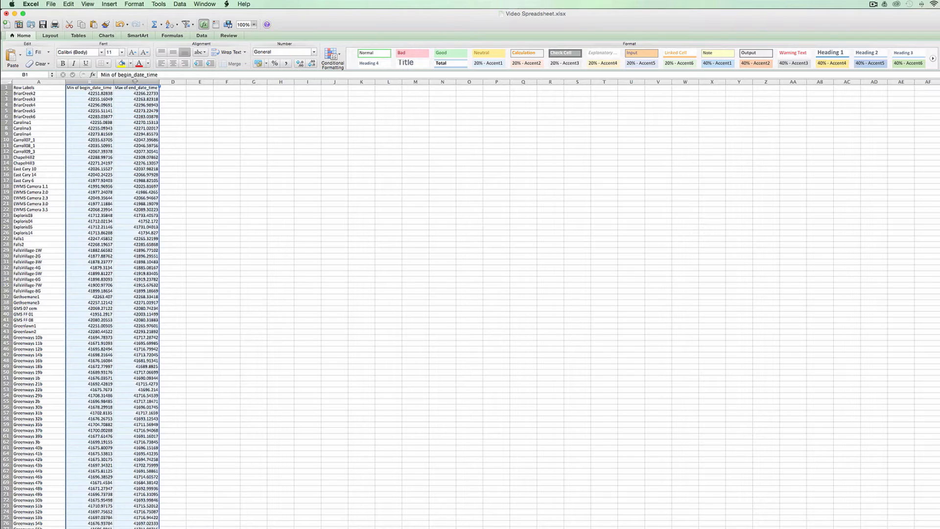
right_click(133, 149)
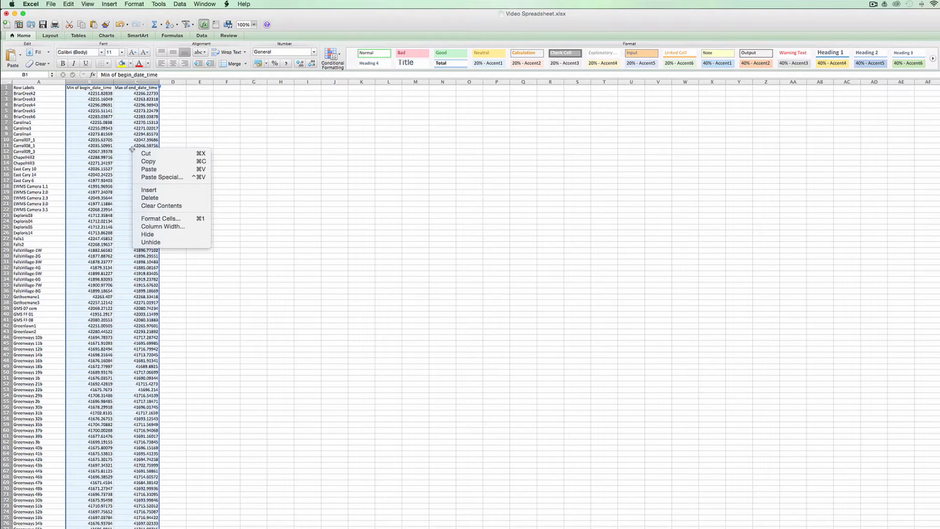
click(167, 218)
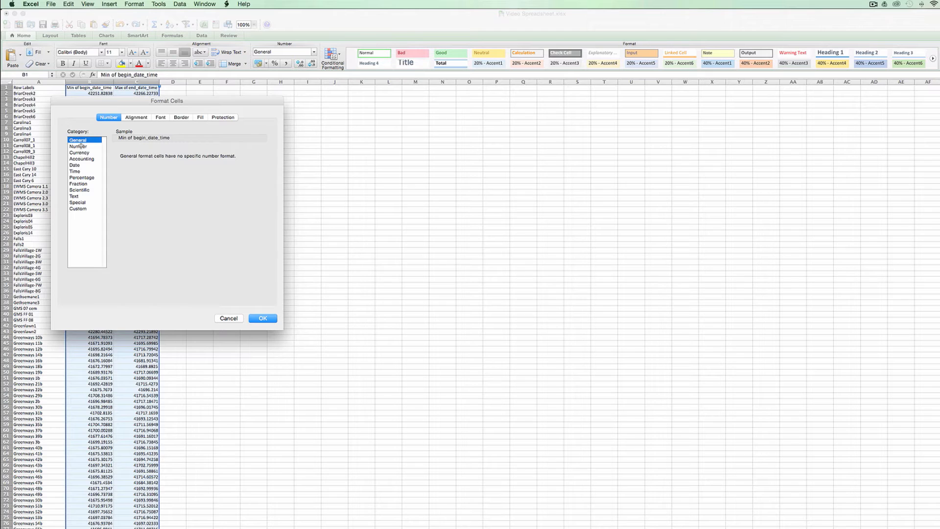
click(81, 146)
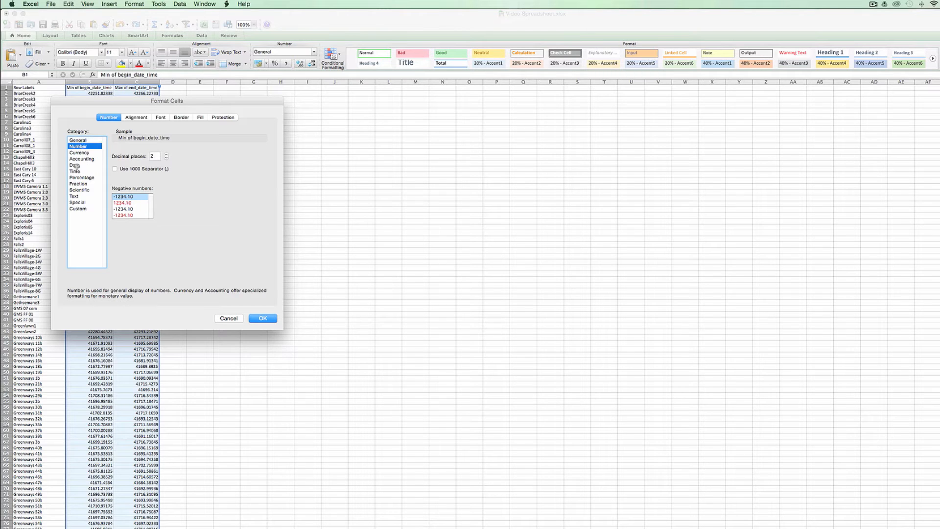
click(78, 165)
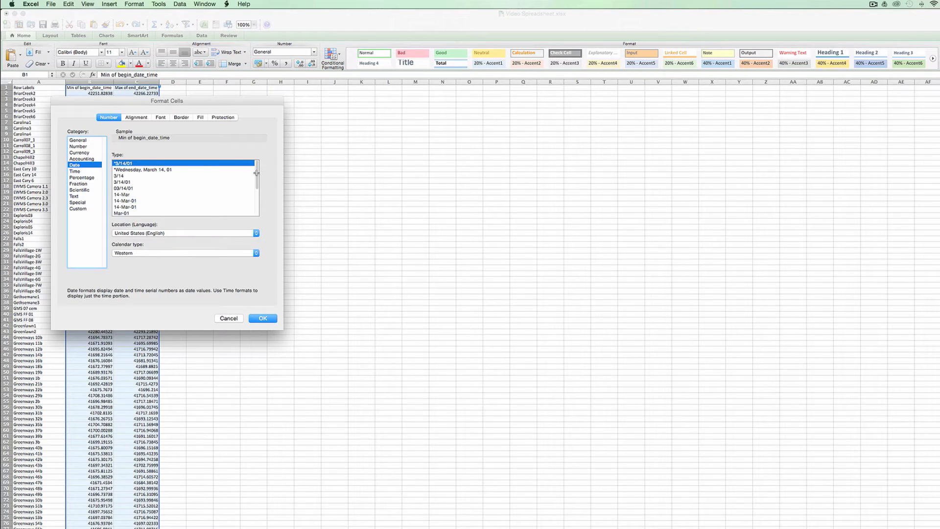
scroll(256, 176, down, 5)
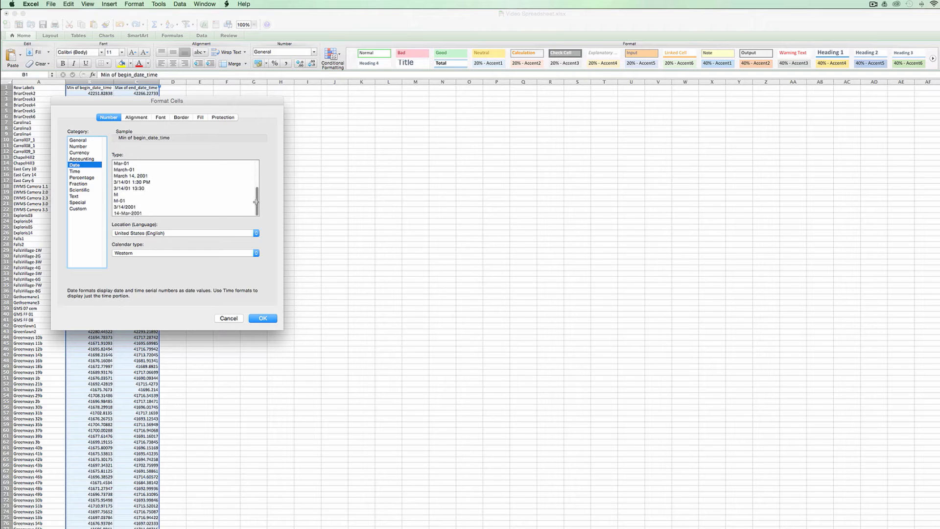
click(125, 183)
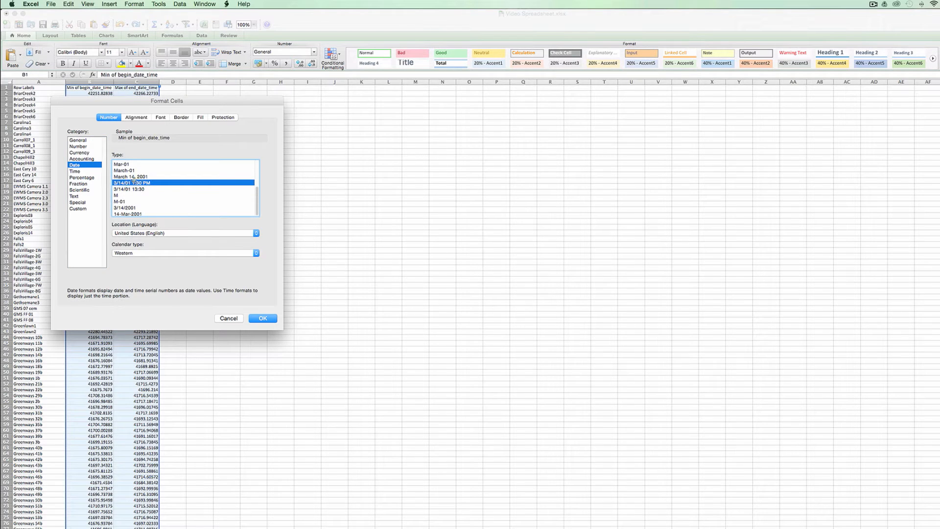
click(258, 319)
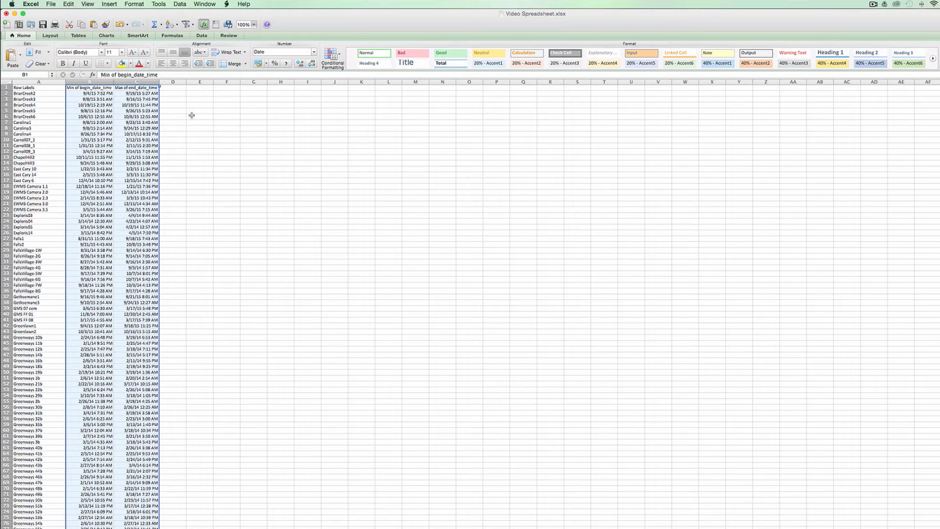
- Enter the header Duration in cell D1, beside the end date column
click(173, 93)
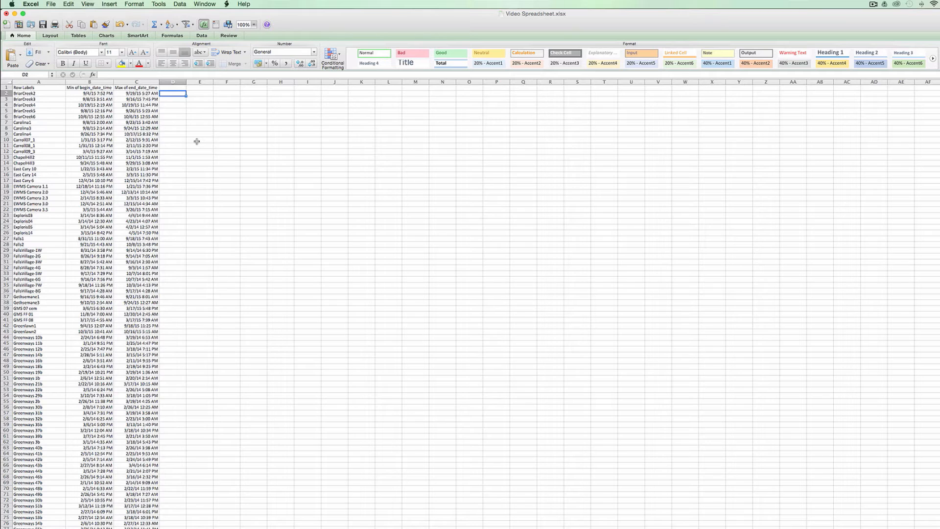
key(Up)
text(Du)
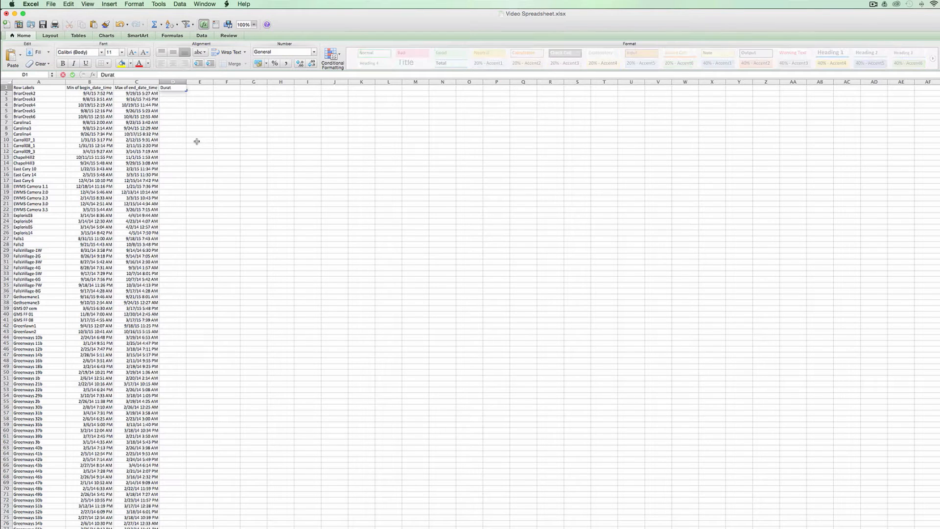
key(Return)
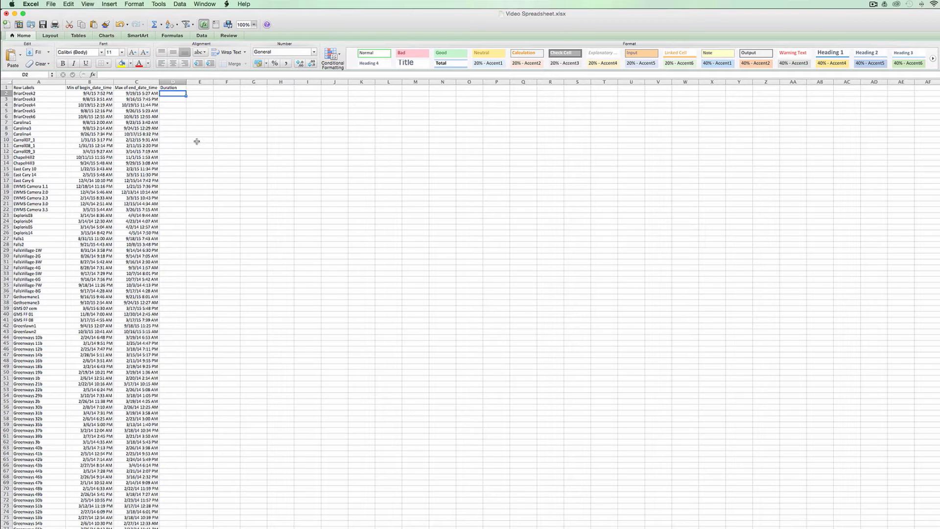
- Enter the formula =C2-B2 in cell D2 and fill it down the Duration column for every site
text(=)
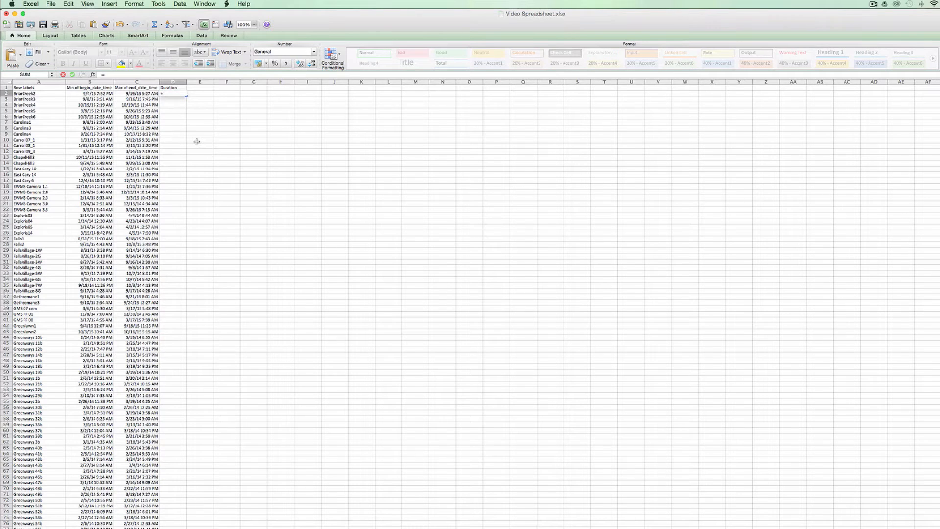
click(125, 92)
text(-)
click(103, 93)
key(Return)
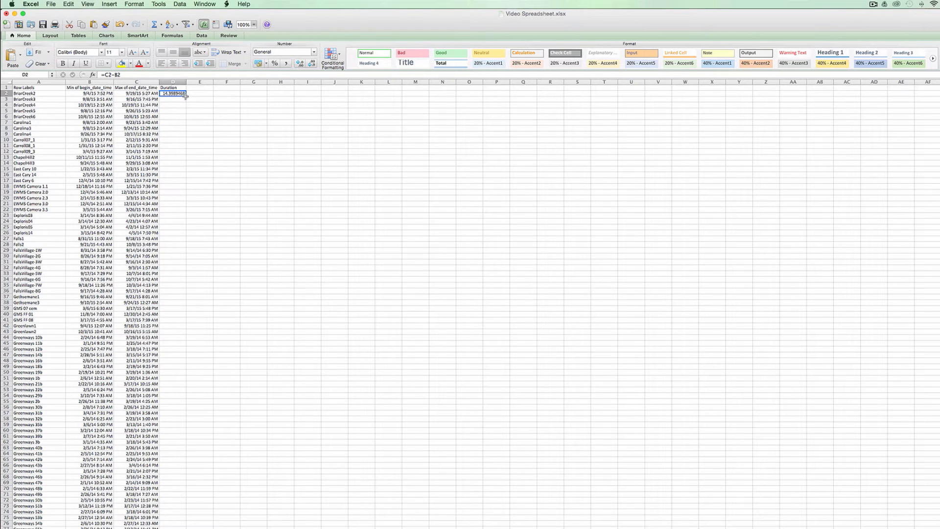
double_click(186, 95)
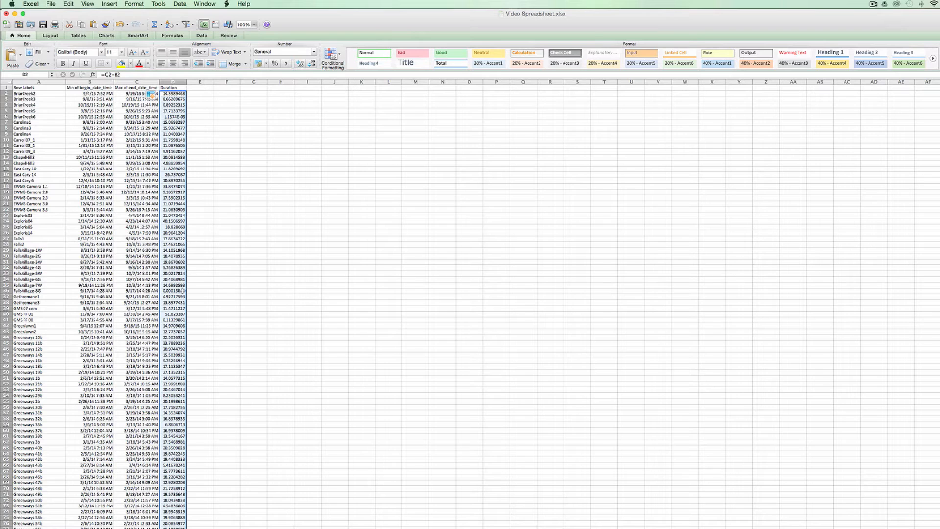
- Replace the Duration column's formulas with their values by copying column D and pasting it over itself as values only
click(173, 80)
key(super+c)
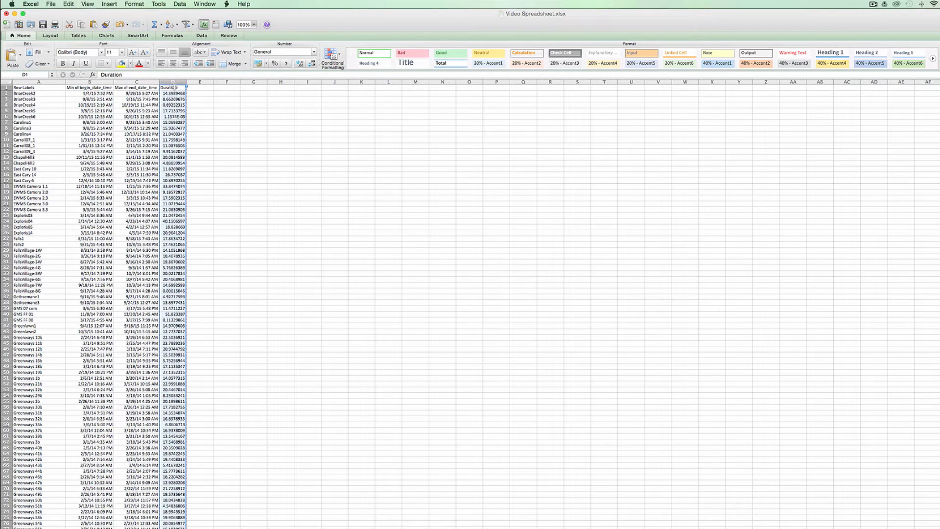
click(174, 87)
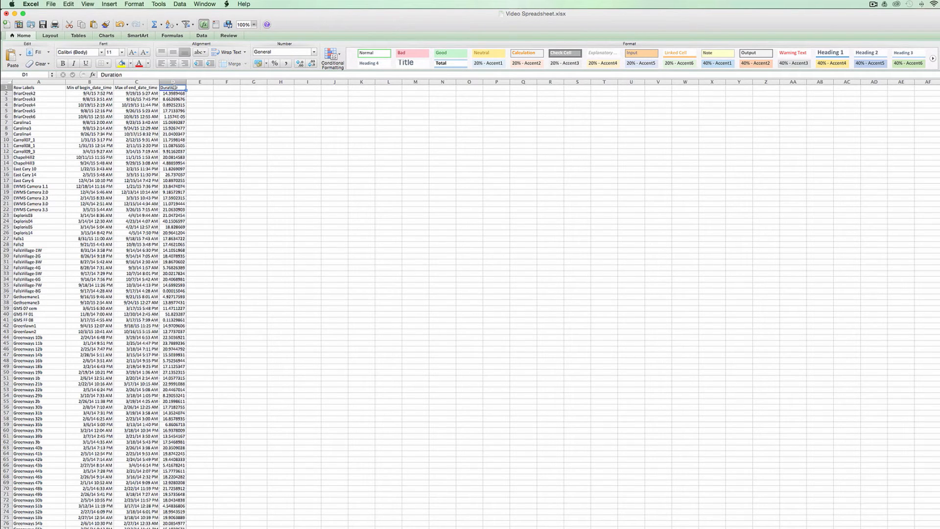
right_click(174, 88)
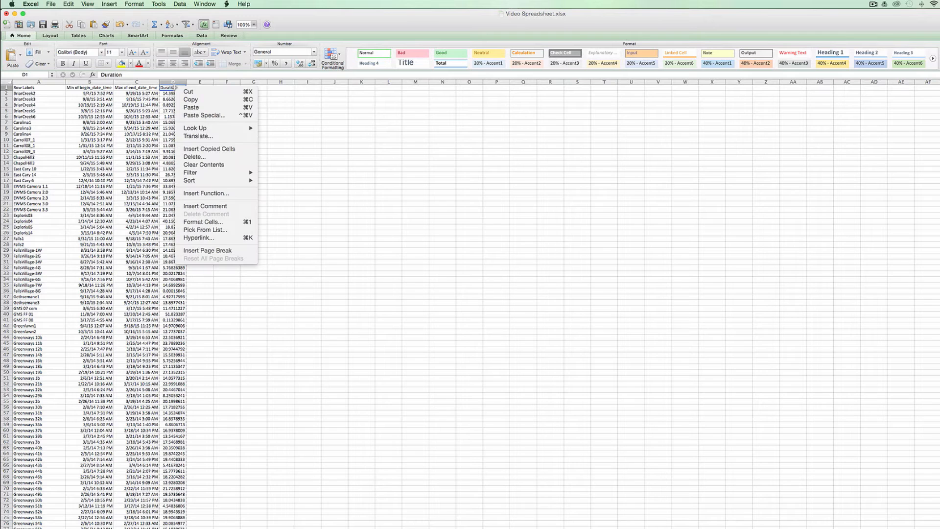
click(211, 115)
click(162, 76)
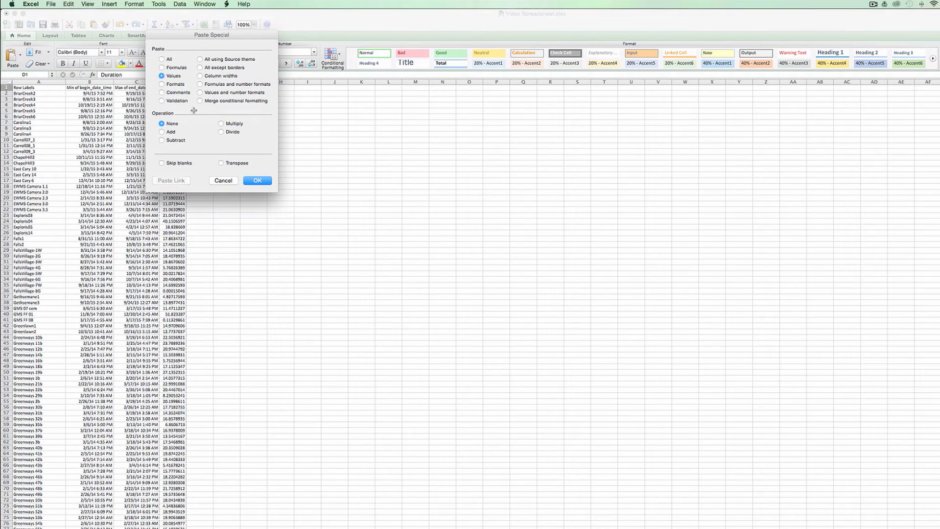
click(257, 180)
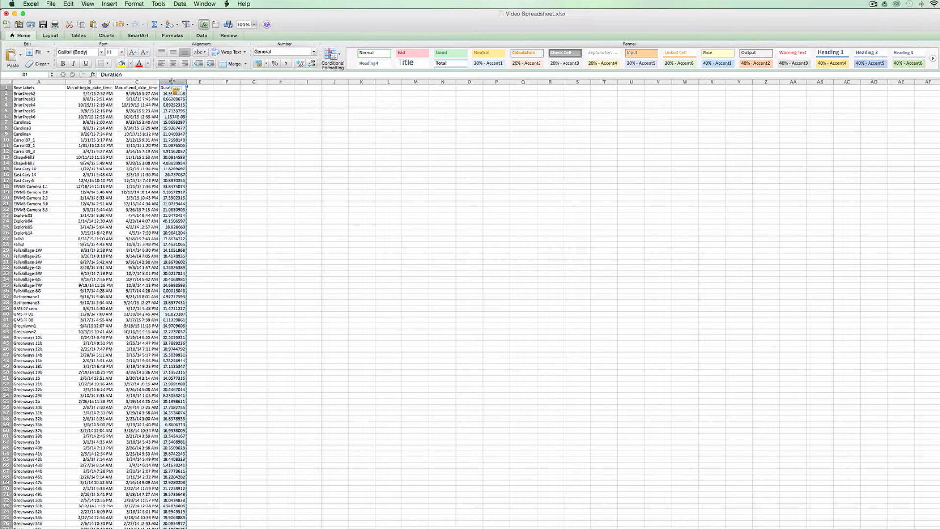
- Copy the Duration column into the species-count sheet, inserted before American Beaver, and check that it lines up with the last site row
key(super+c)
click(184, 528)
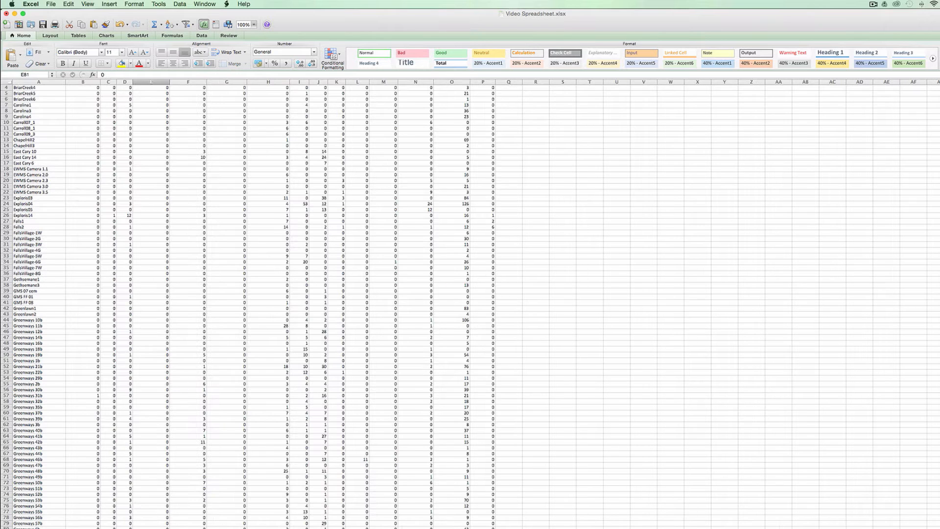
scroll(132, 242, up, 3)
scroll(131, 243, down, 10)
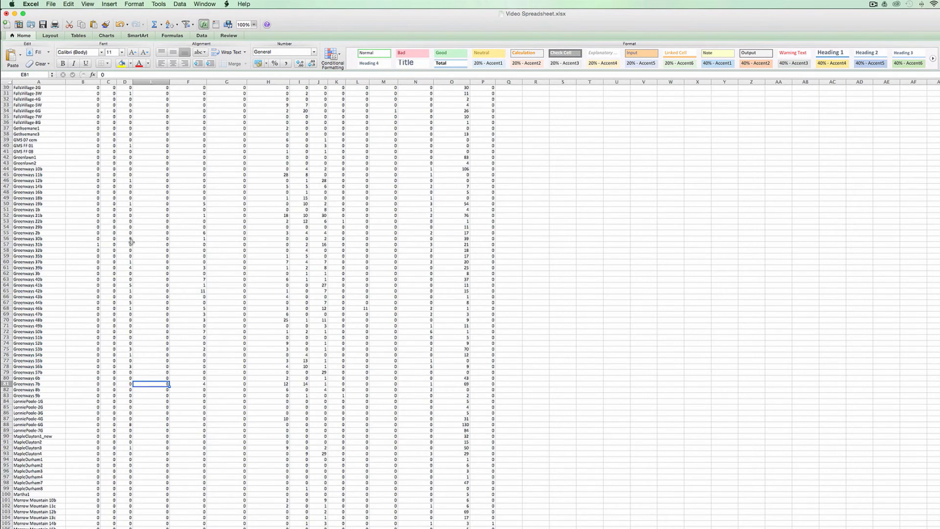
scroll(131, 243, up, 10)
scroll(131, 242, up, 3)
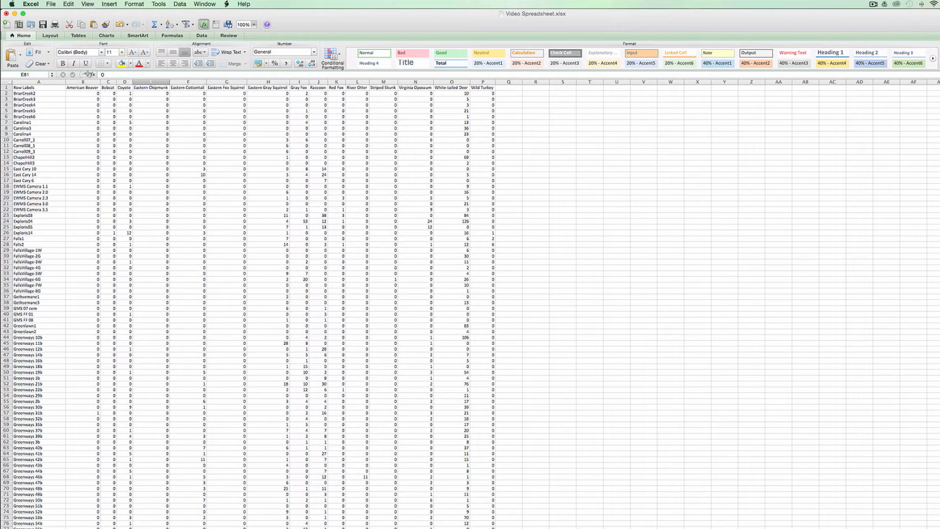
right_click(83, 80)
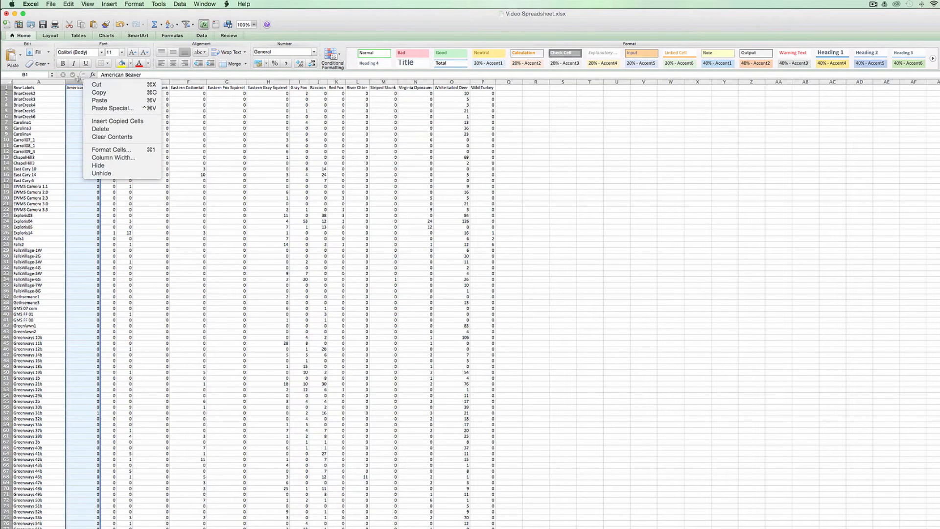
click(112, 120)
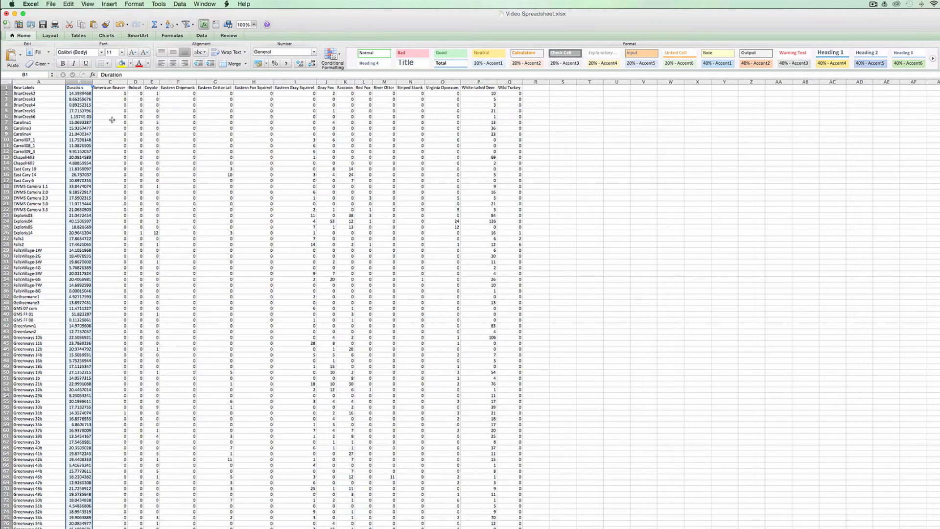
click(81, 93)
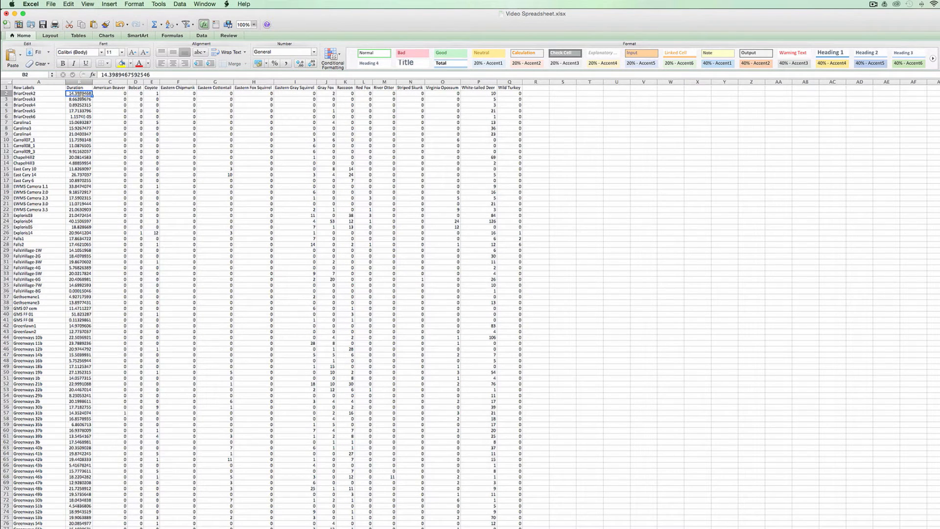
key(super+Down)
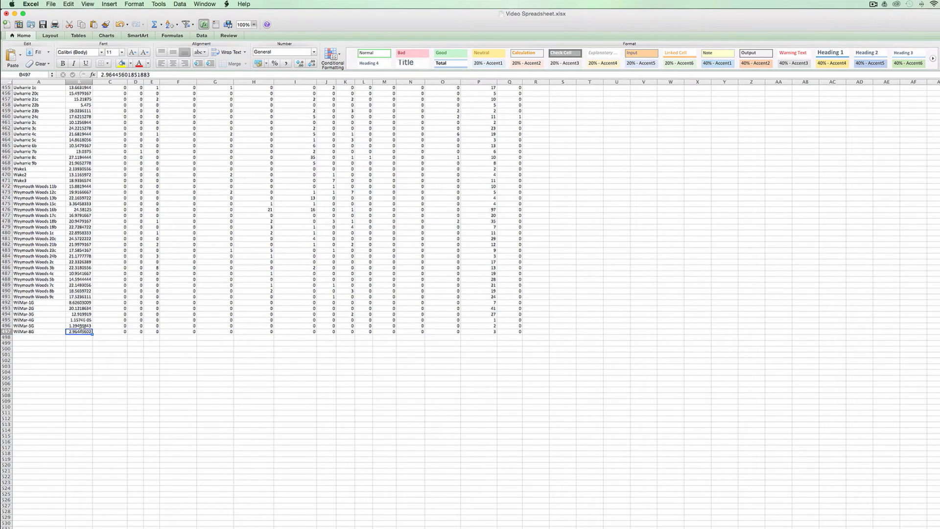
key(super+Up)
click(109, 87)
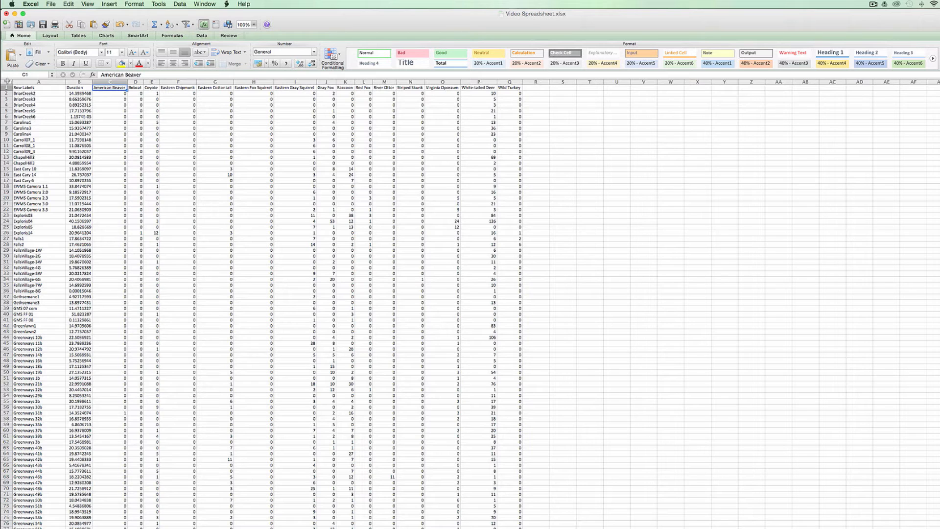
- Sort the whole species-count table by the values in the Coyote column in ascending order, keeping the header row
click(7, 81)
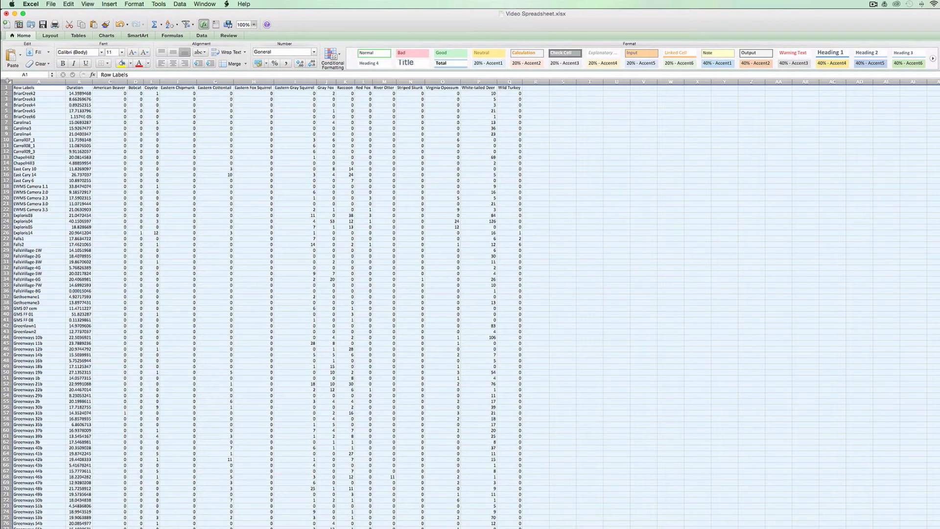
click(177, 25)
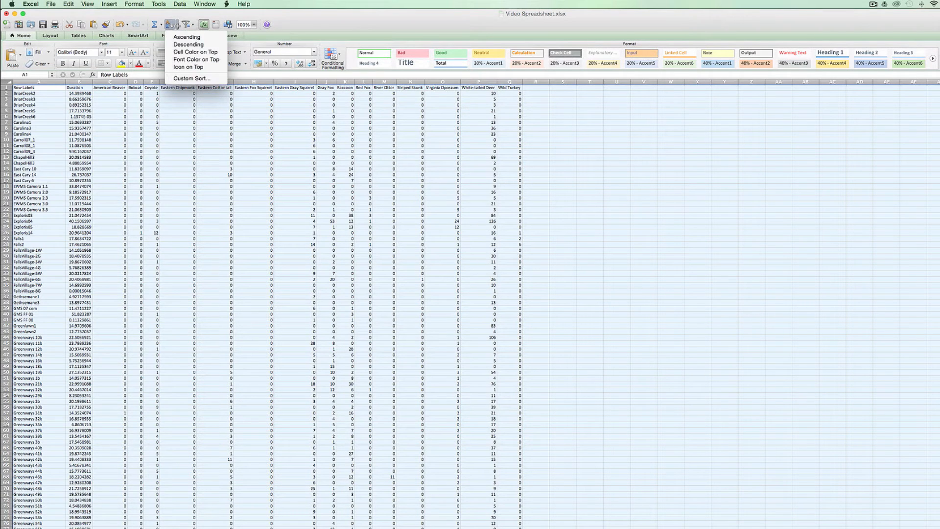
click(204, 78)
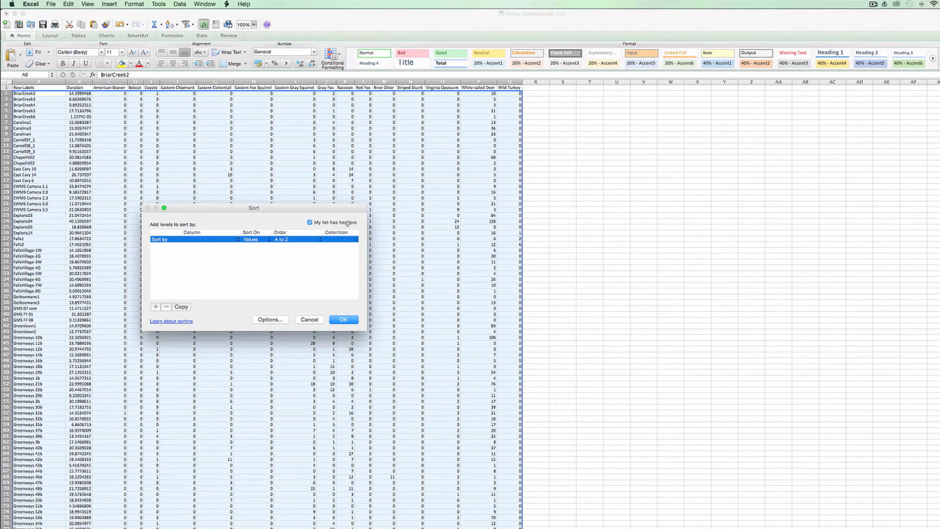
click(237, 239)
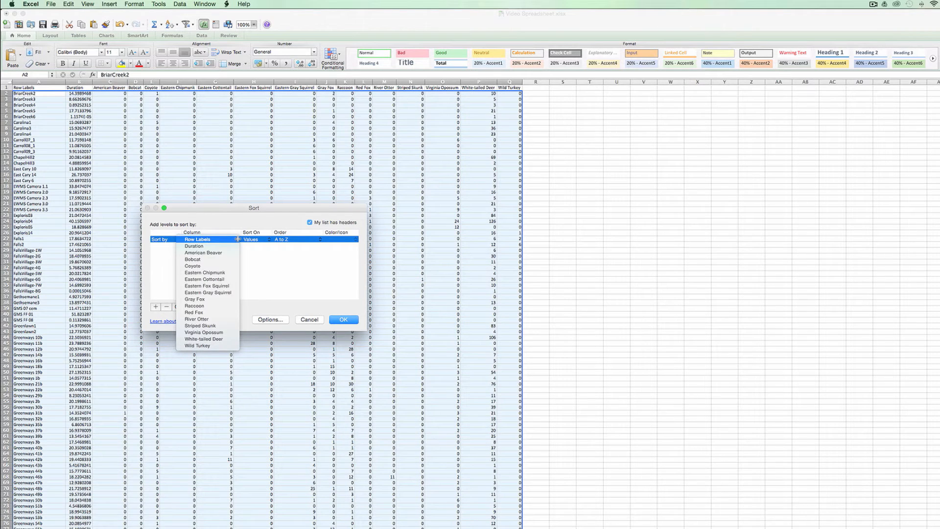
click(201, 264)
click(348, 319)
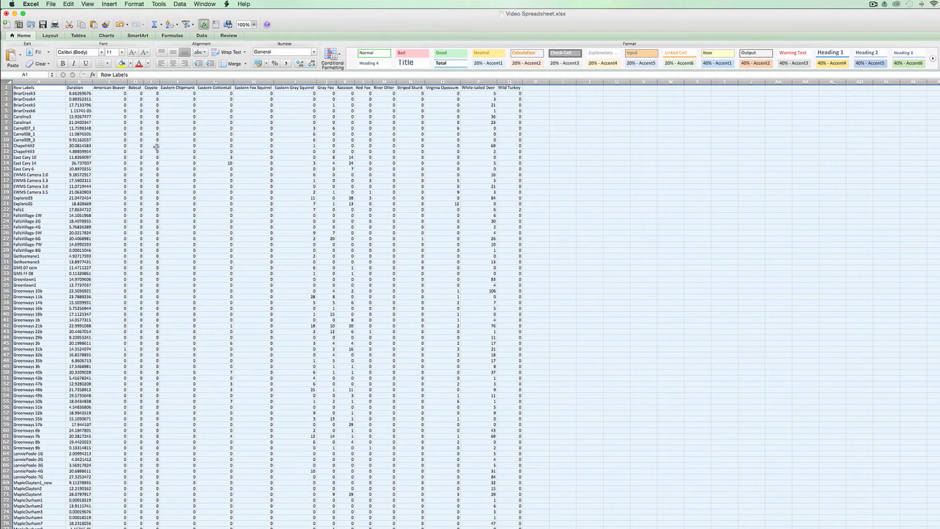
- Insert three blank rows above BriarCreek2, where the sites without coyotes end and those with coyote counts begin
scroll(149, 341, down, 5)
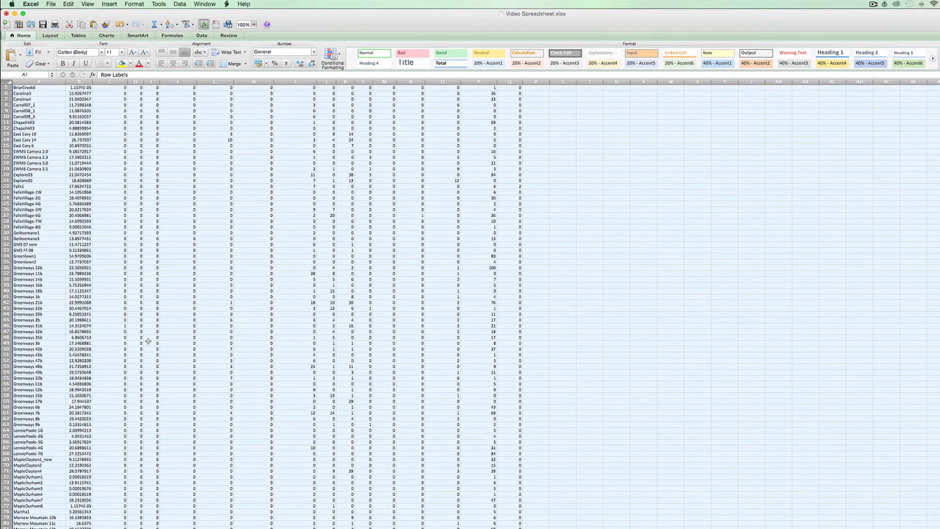
scroll(148, 340, down, 20)
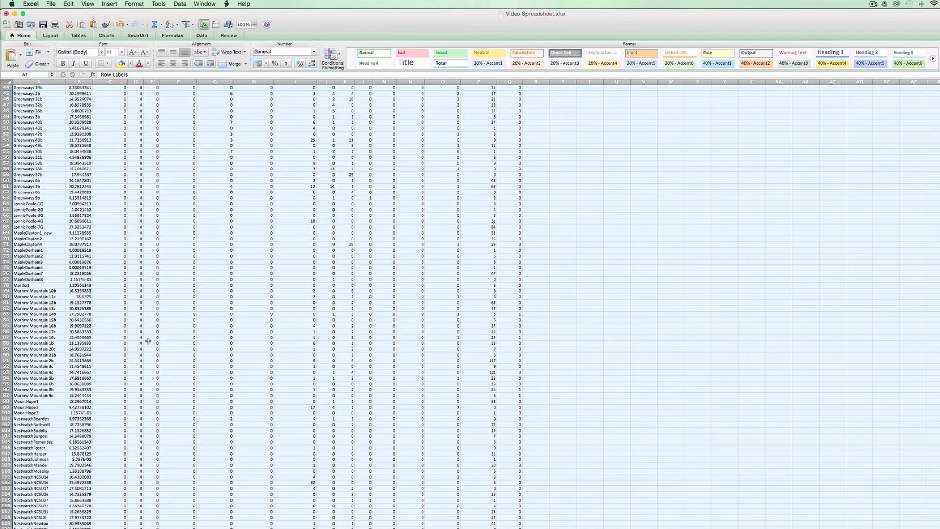
scroll(148, 341, down, 9)
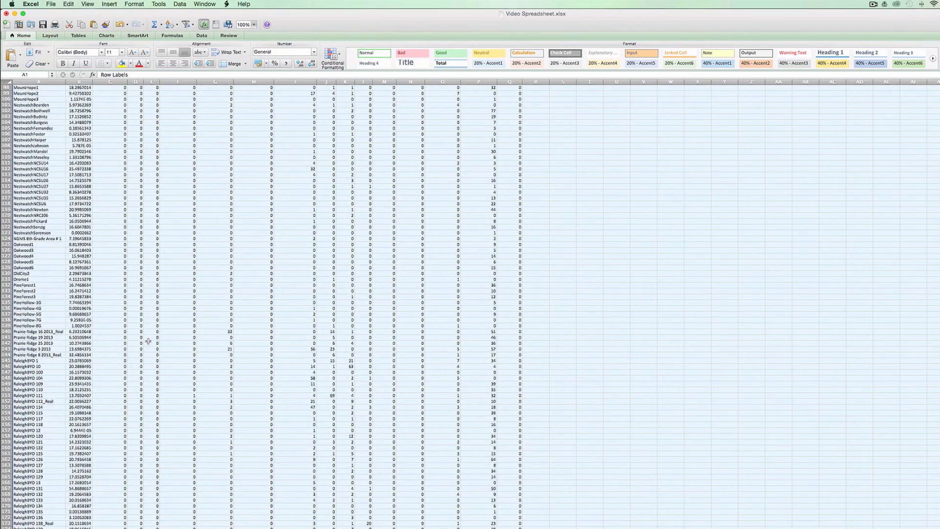
scroll(148, 341, down, 4)
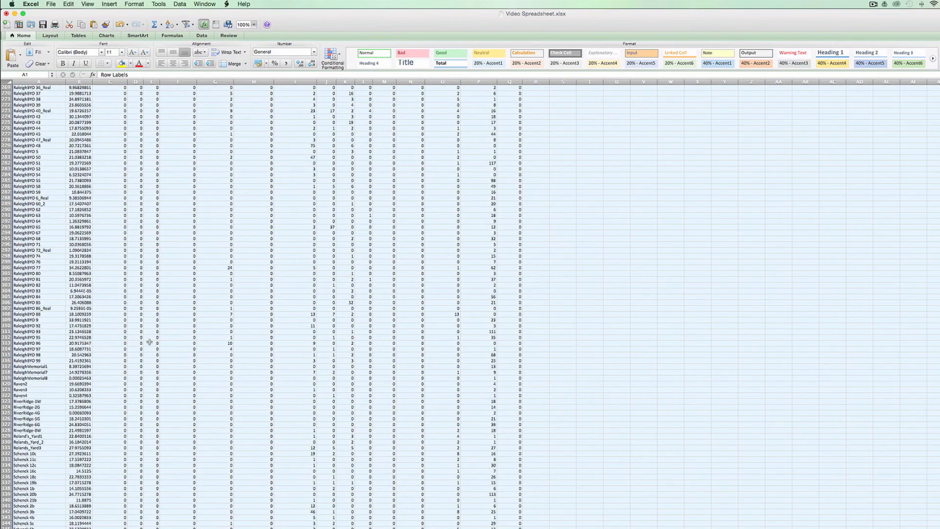
scroll(150, 341, down, 2)
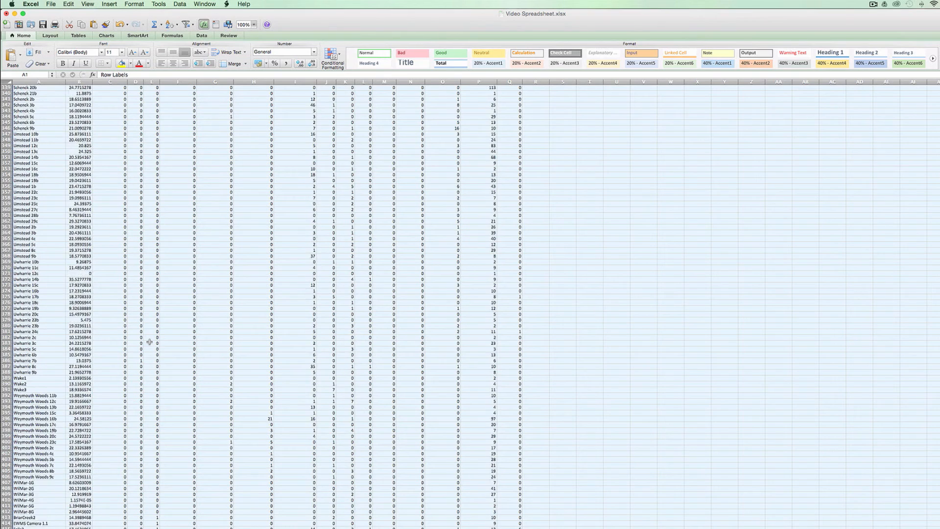
scroll(150, 341, down, 2)
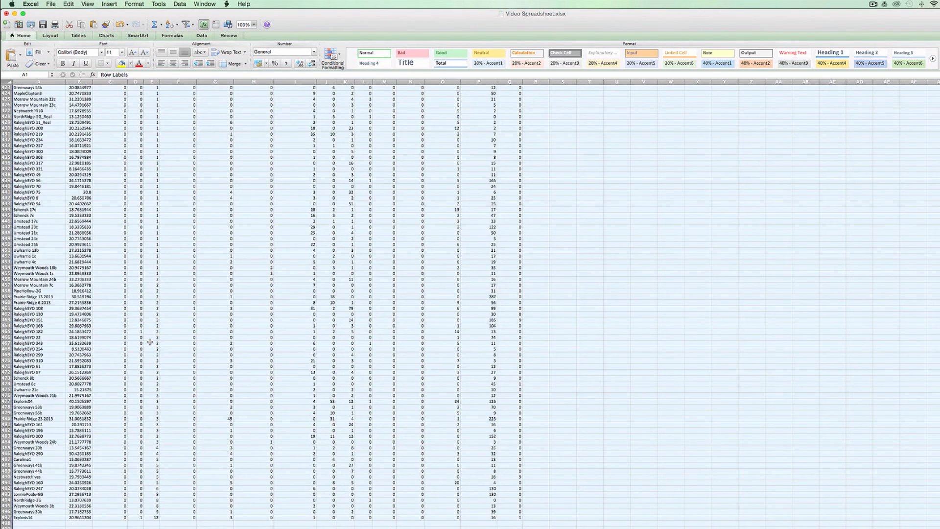
scroll(149, 341, down, 20)
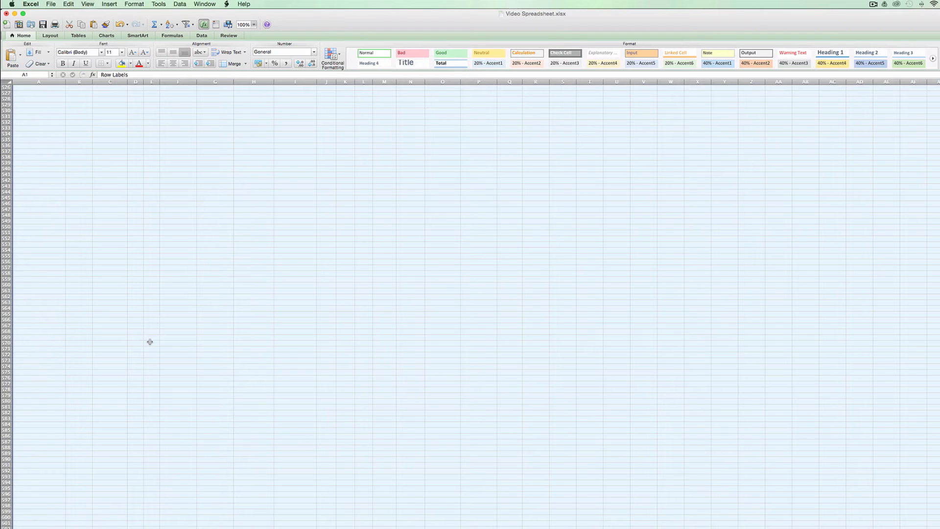
scroll(150, 341, up, 20)
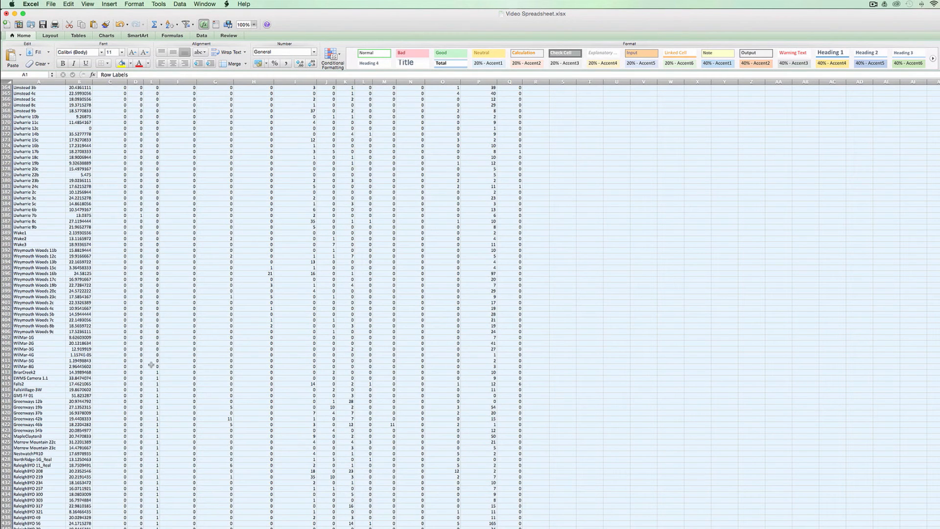
click(6, 373)
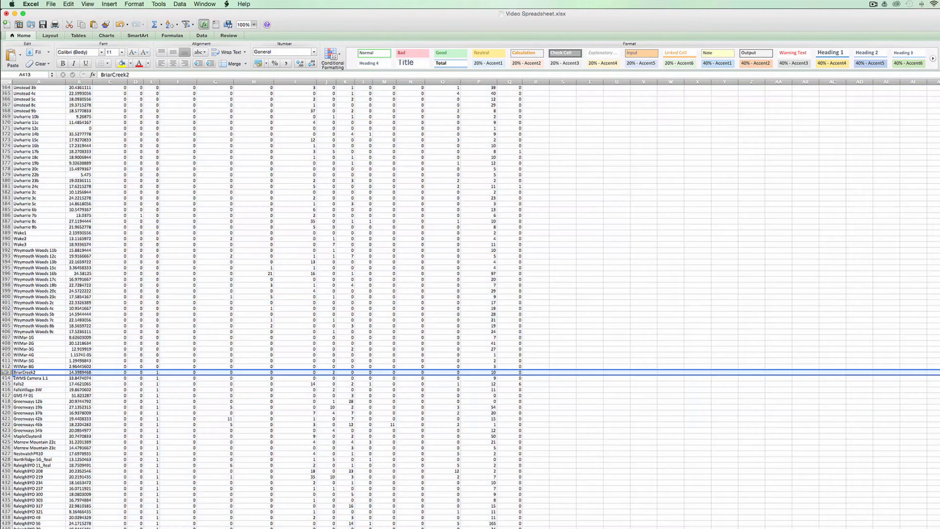
right_click(7, 372)
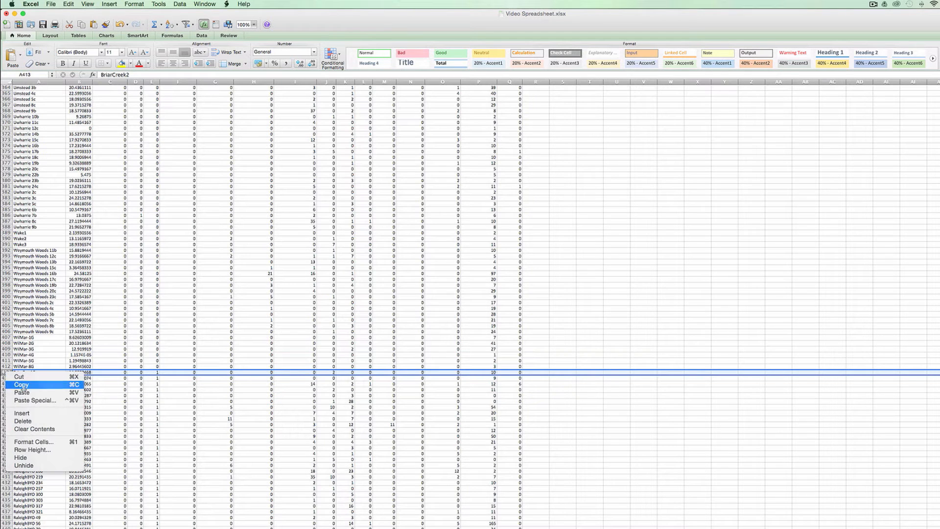
click(35, 414)
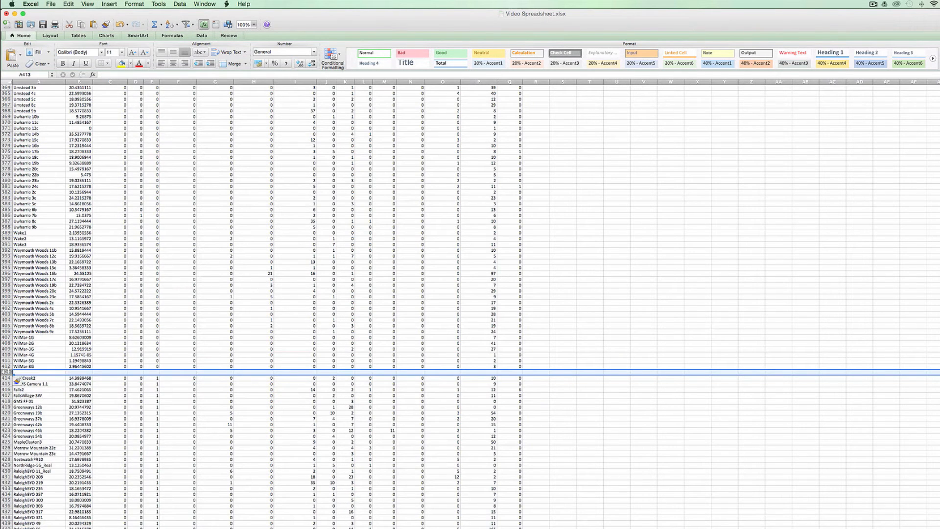
right_click(7, 371)
click(43, 414)
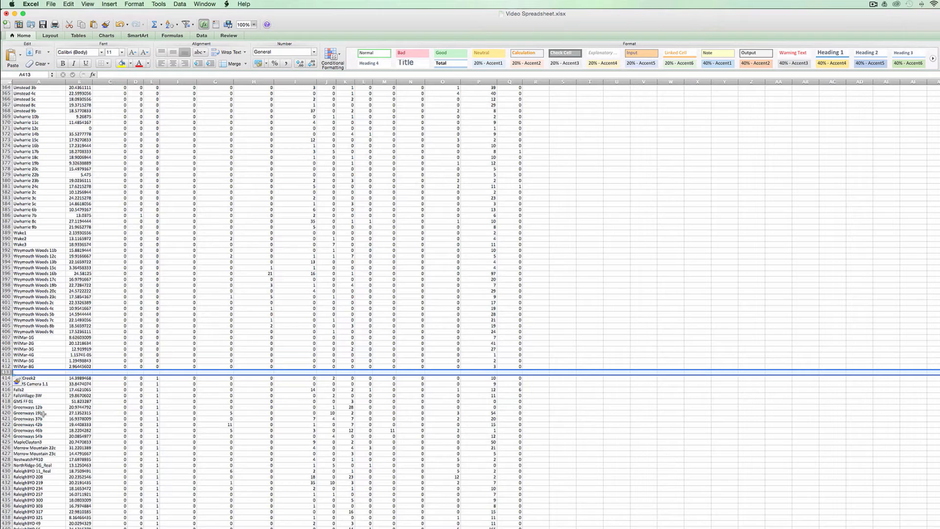
right_click(7, 372)
click(33, 411)
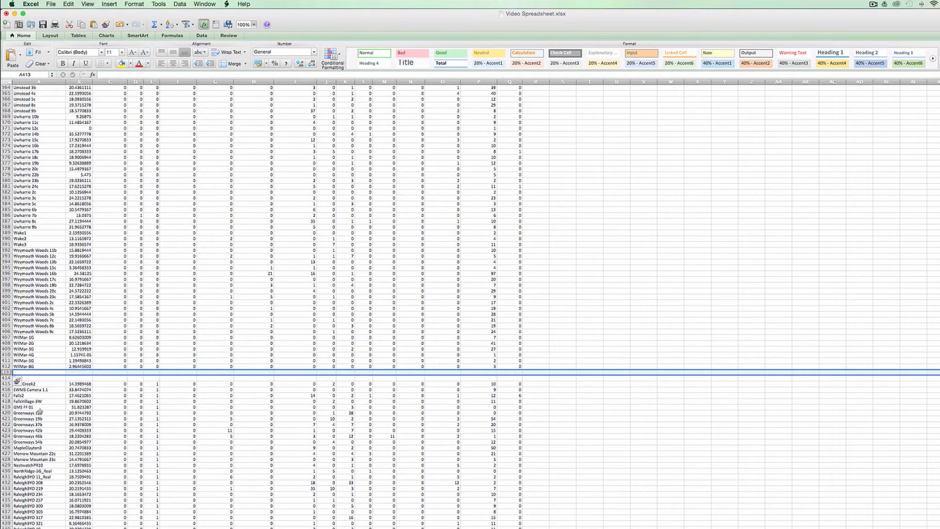
click(46, 319)
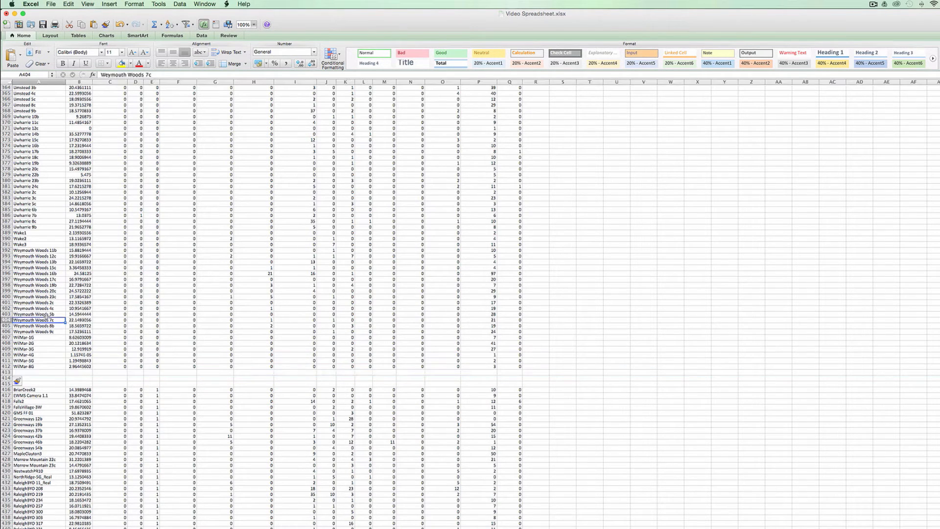
- Copy the header row and paste it into row 415, directly above the first site with a coyote count
key(ctrl+Home)
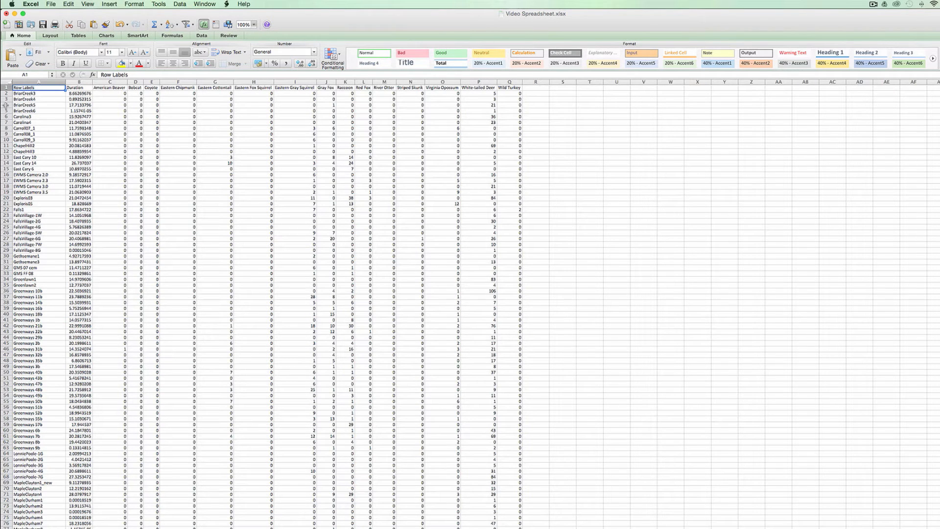
click(6, 87)
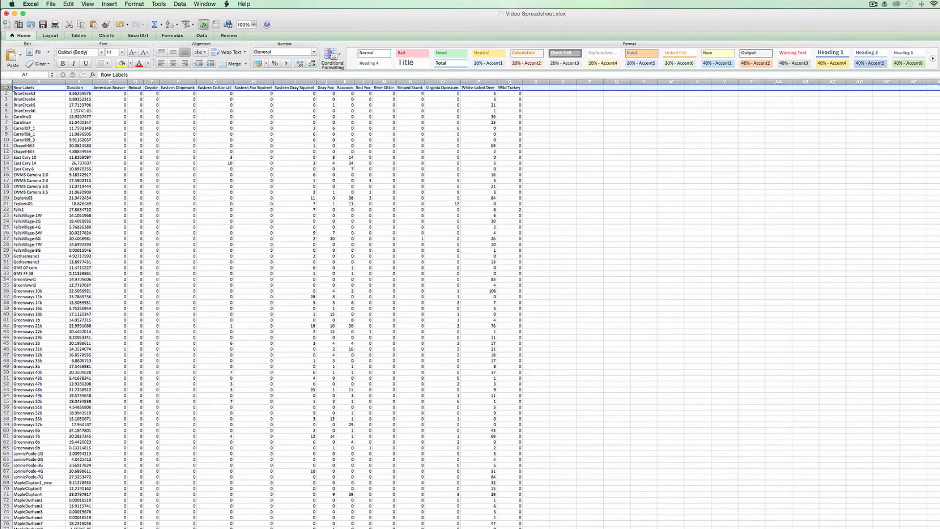
key(super+c)
click(26, 99)
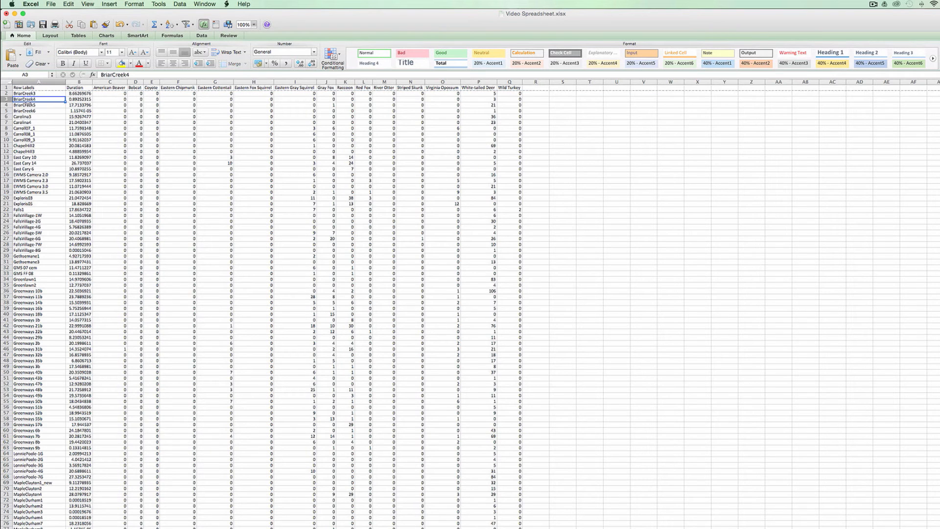
key(ctrl+Down)
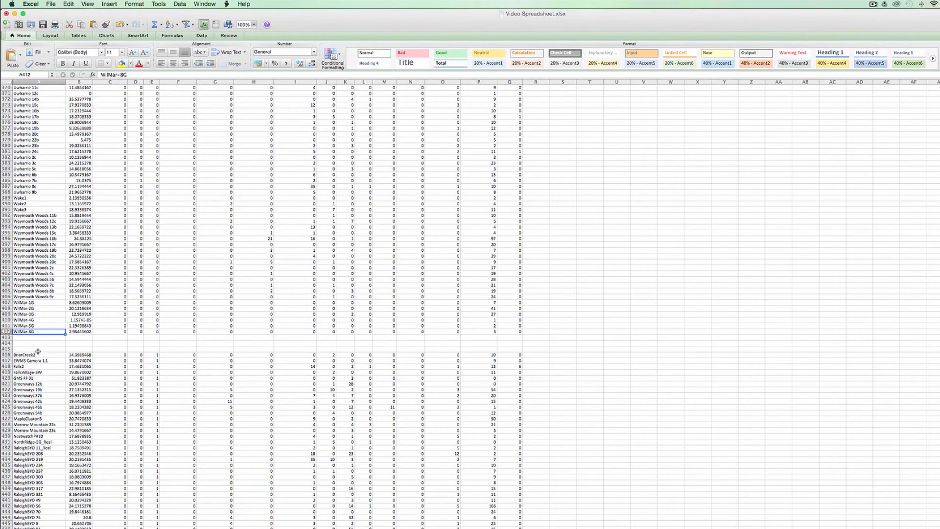
click(39, 349)
key(super+v)
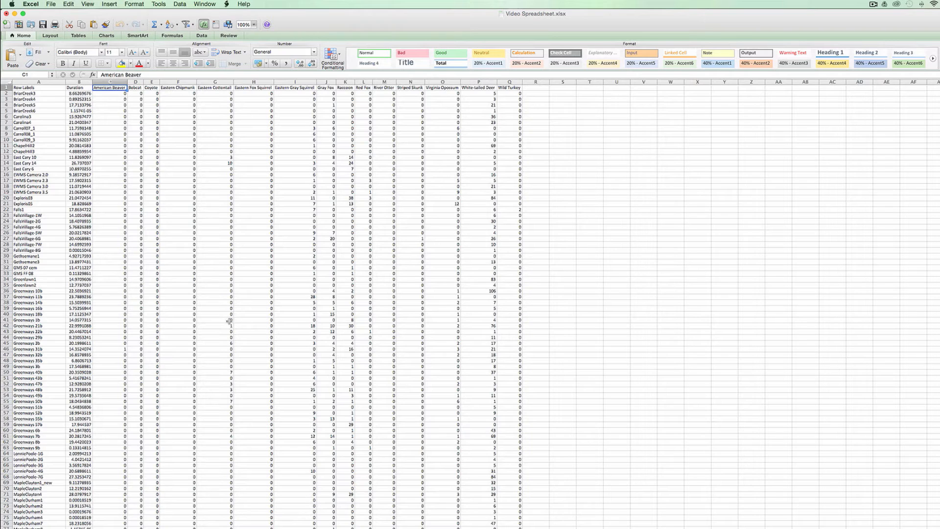
- Enter the label Sum in cell A413 below the no-coyote sites and total their Duration column in B413 with =SUM(B2:B412)
scroll(91, 400, down, 5)
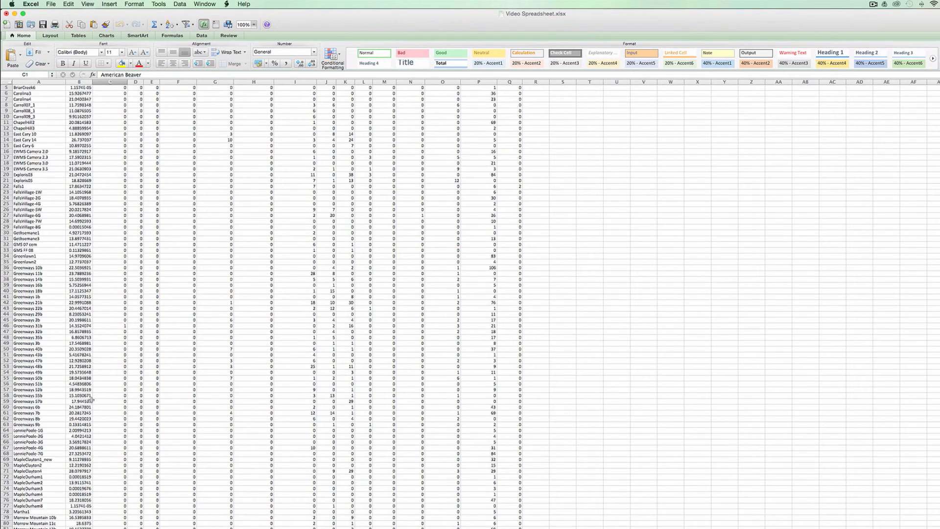
scroll(91, 400, down, 20)
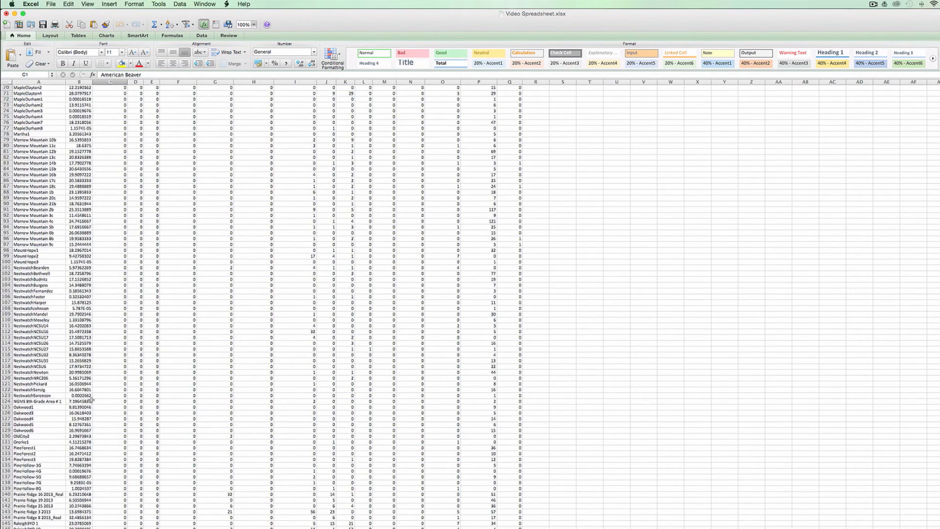
scroll(84, 366, down, 3)
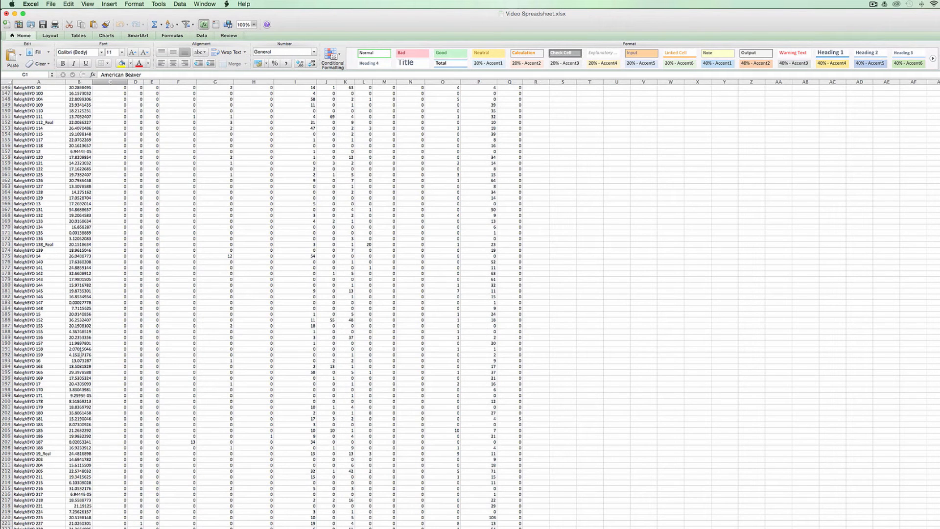
click(81, 354)
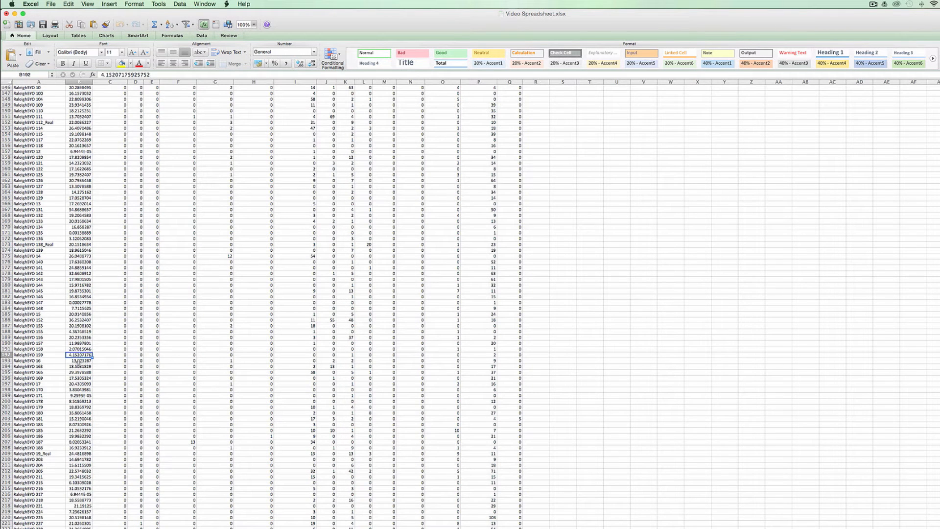
key(super+Down)
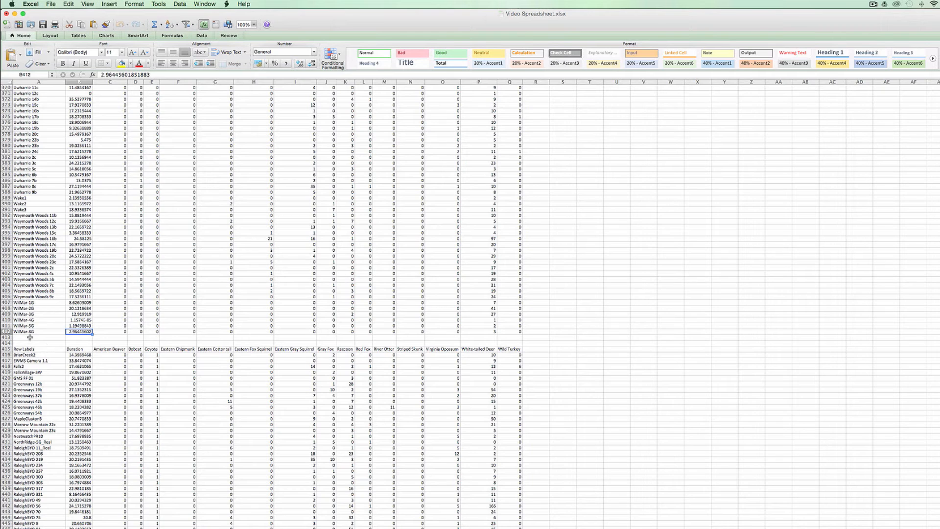
click(30, 337)
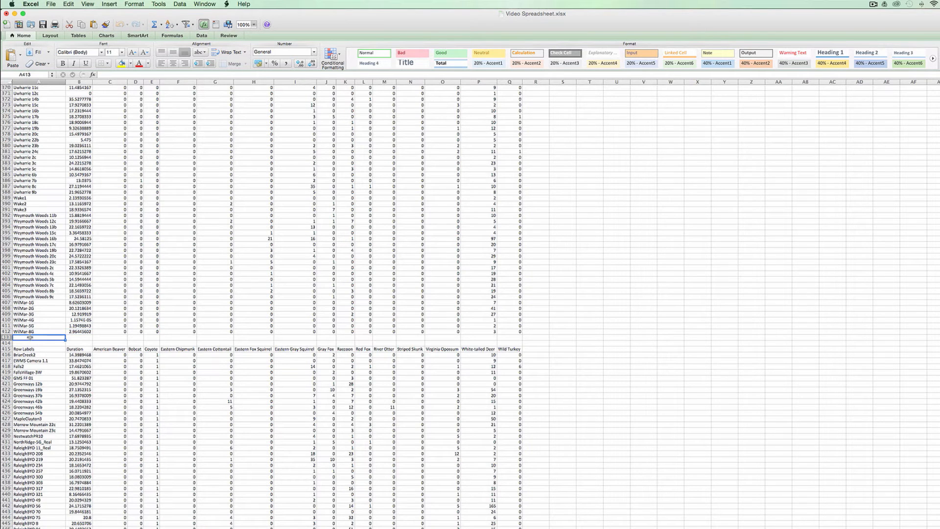
text(Sum)
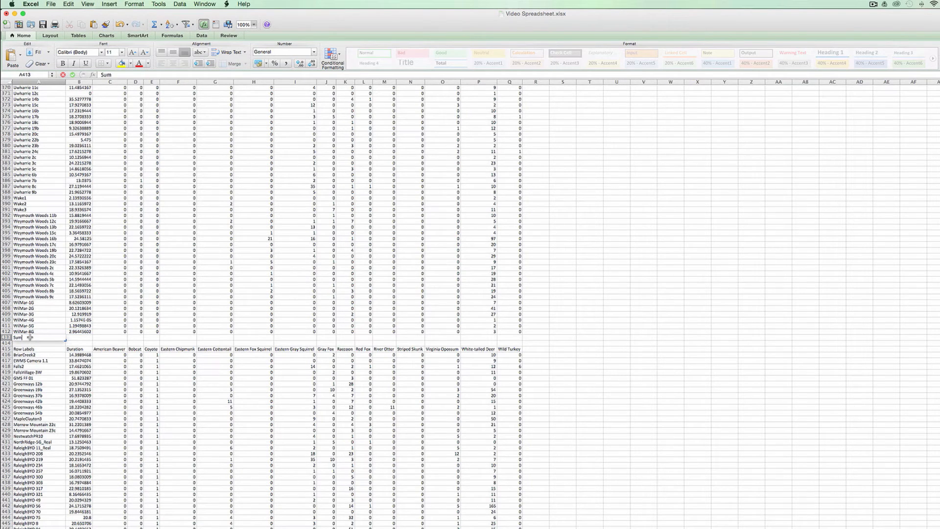
key(Tab)
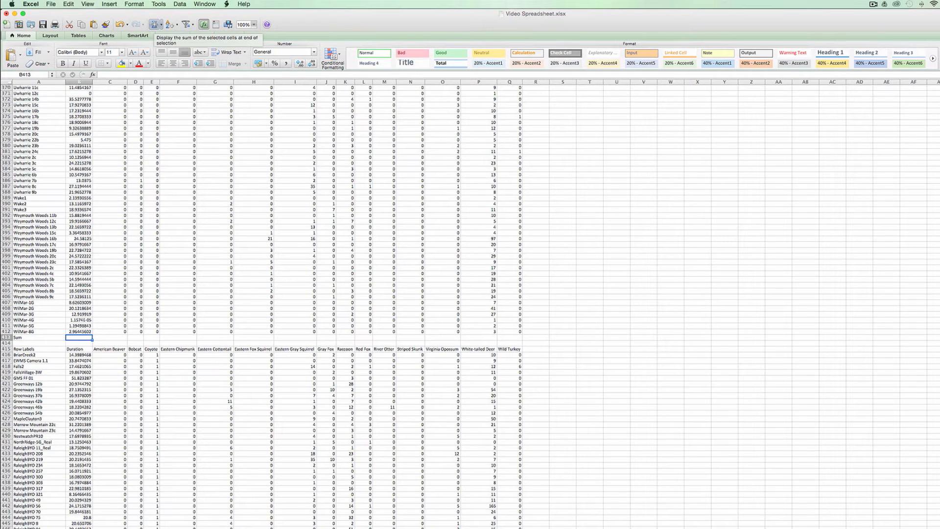
click(154, 24)
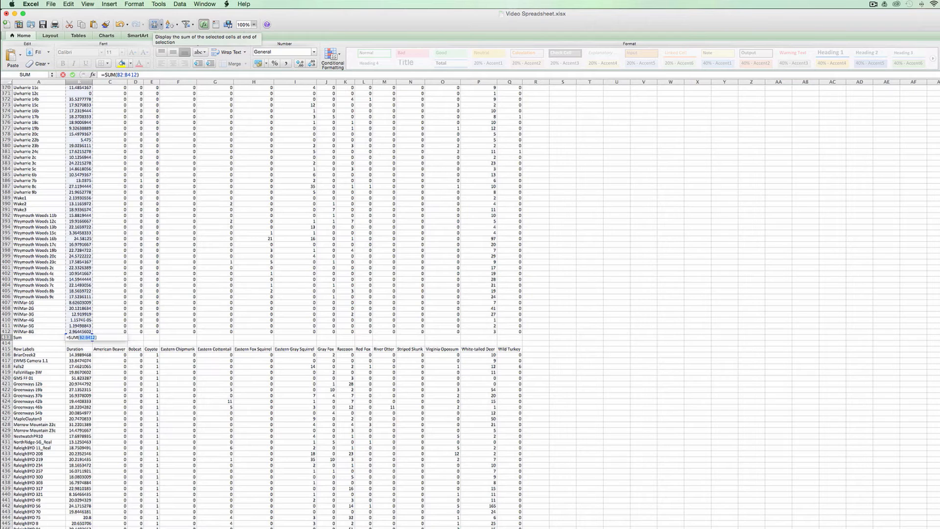
click(155, 25)
- Copy the Duration sum formula across row 413 to every species column, from American Beaver to Wild Turkey
key(super+c)
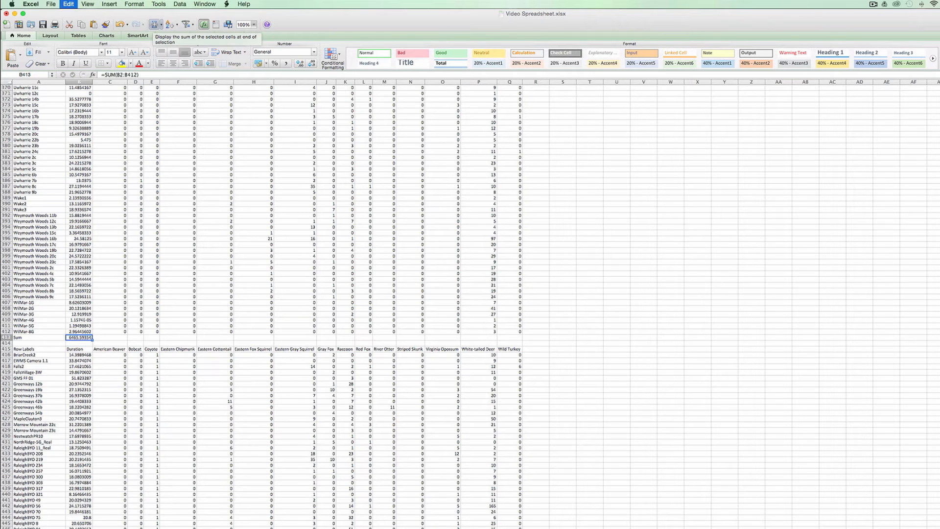
key(Right)
key(shift+Right)
key(shift+Right)
key(shift+Right)
key(shift+Right)
key(shift+Right)
key(shift+Right)
key(shift+Right)
key(shift+Right)
key(shift+Right)
key(shift+Right)
key(shift+Right)
key(shift+Right)
key(shift+Right)
key(shift+Right)
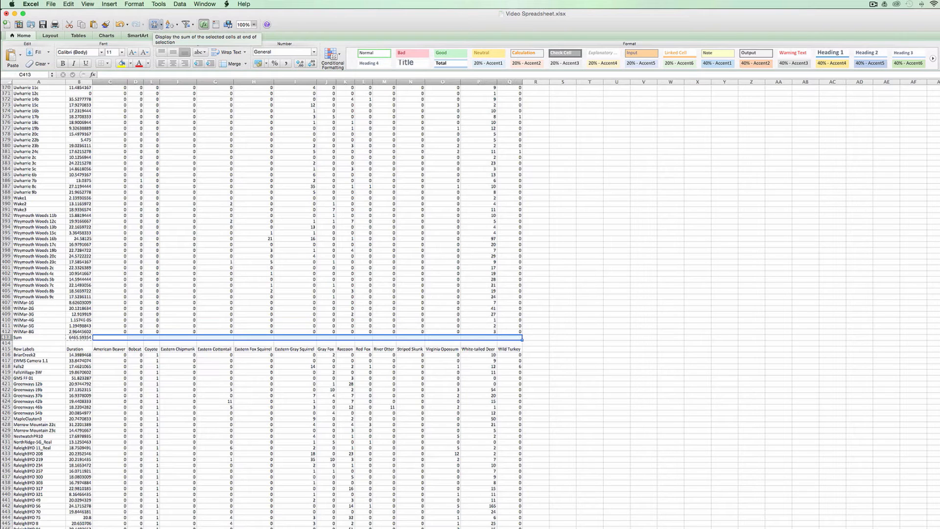
key(super+v)
scroll(88, 171, up, 2)
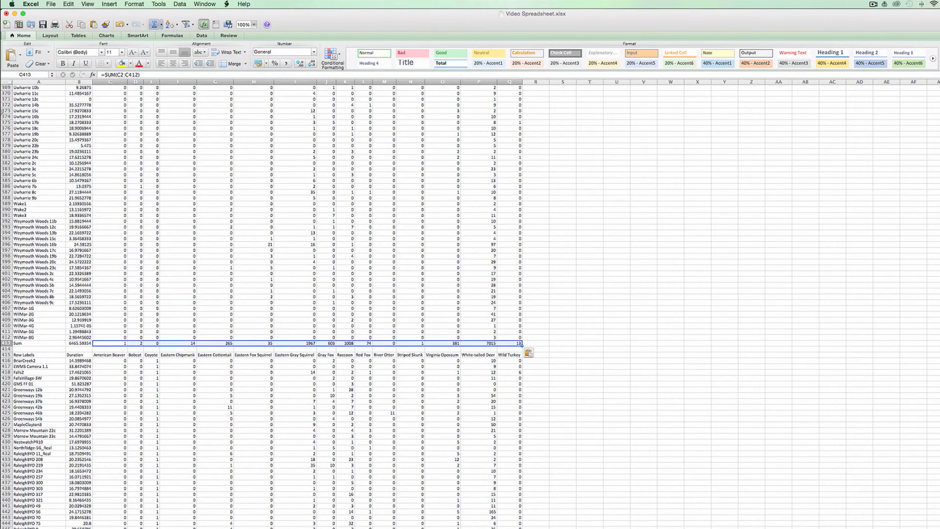
- Rename the totals row label in A413 to Without Coyotes
click(5, 348)
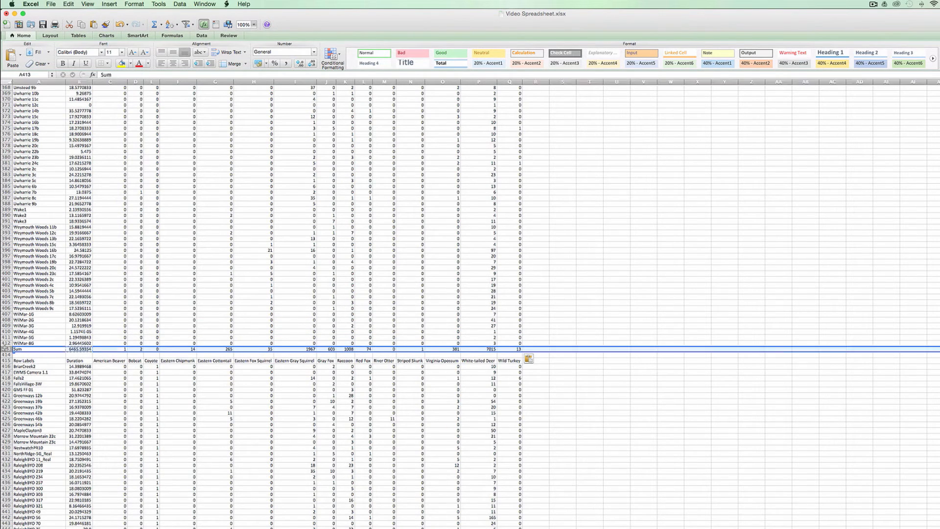
click(25, 349)
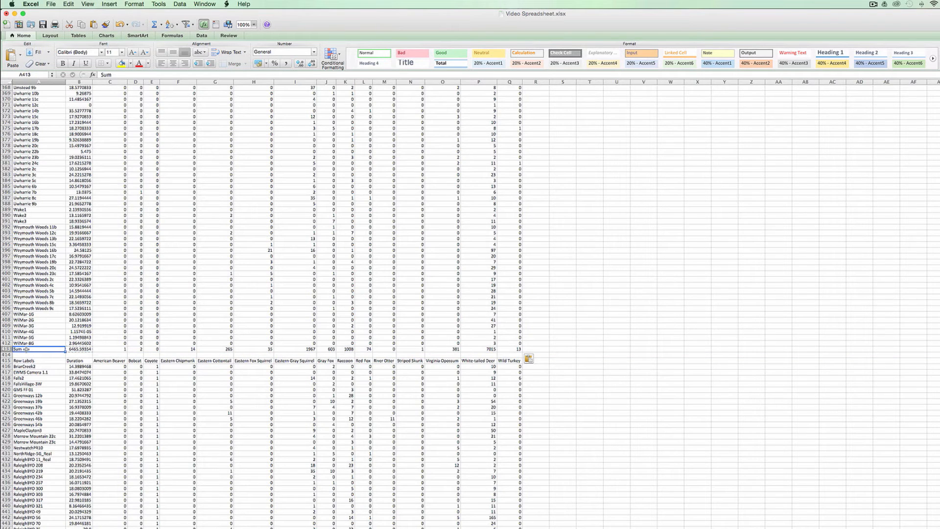
text(Witho)
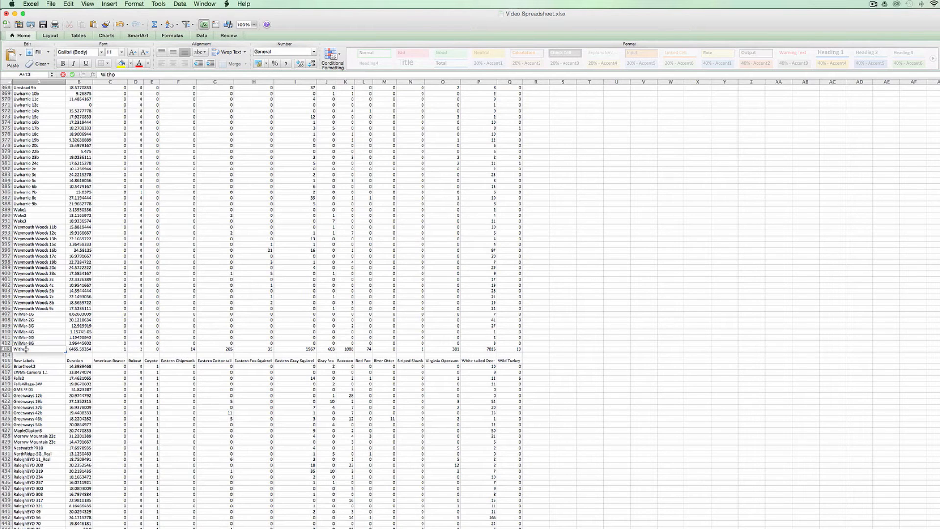
text(ut Coyotes)
key(Return)
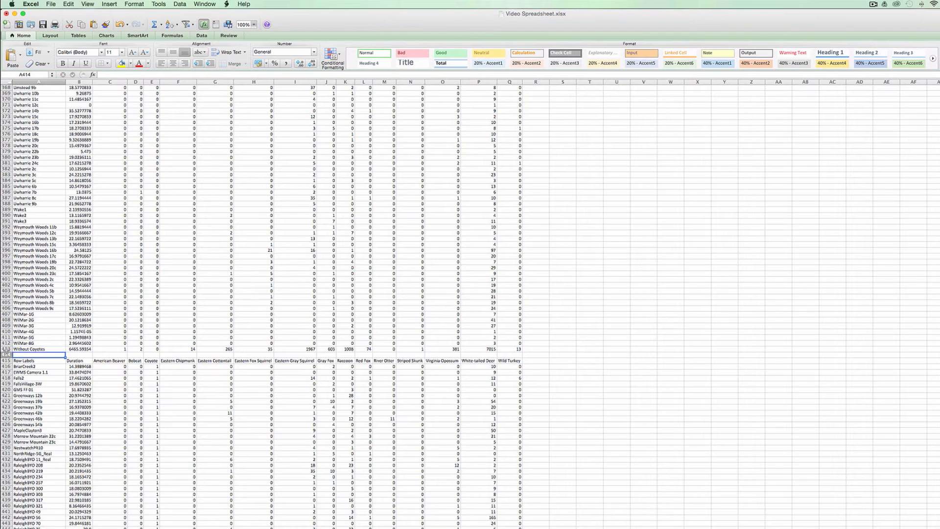
- Copy the Without Coyotes totals row and paste only its values into row 2 of the blank sheet
click(5, 349)
key(super+c)
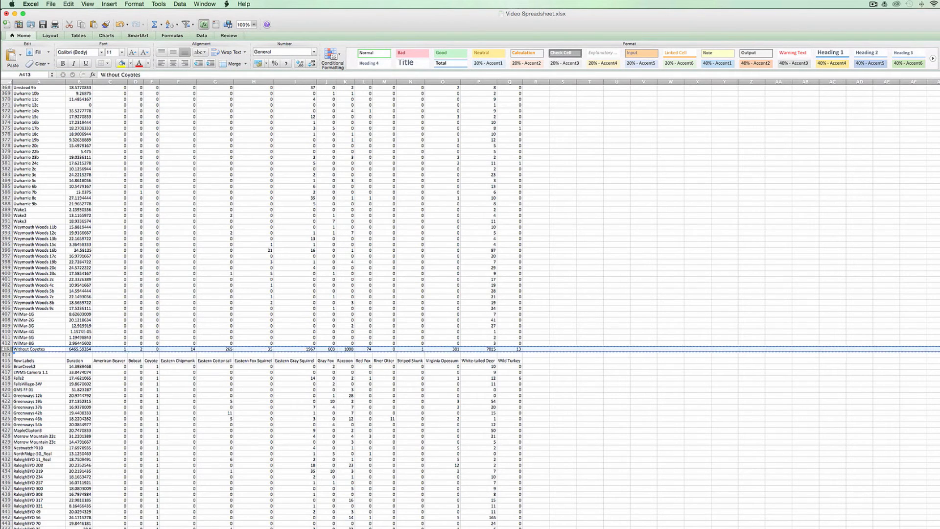
click(81, 526)
right_click(30, 93)
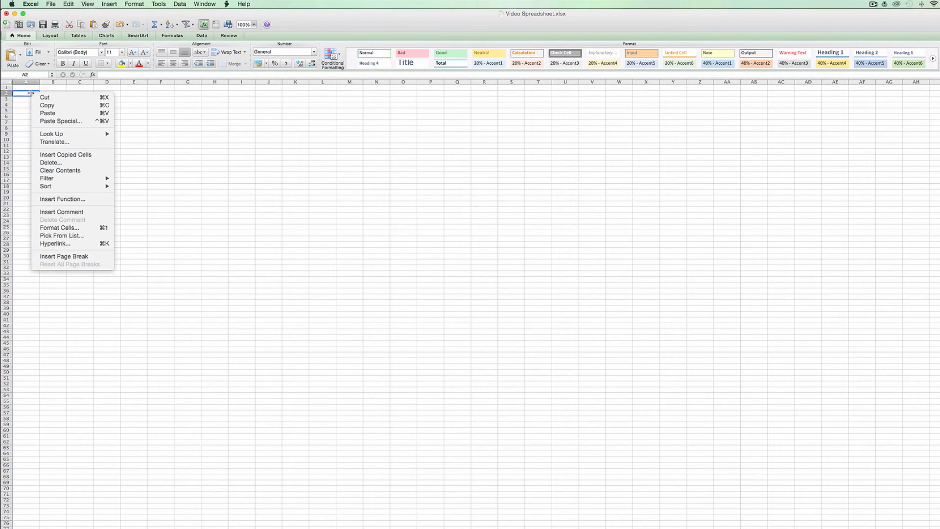
click(56, 121)
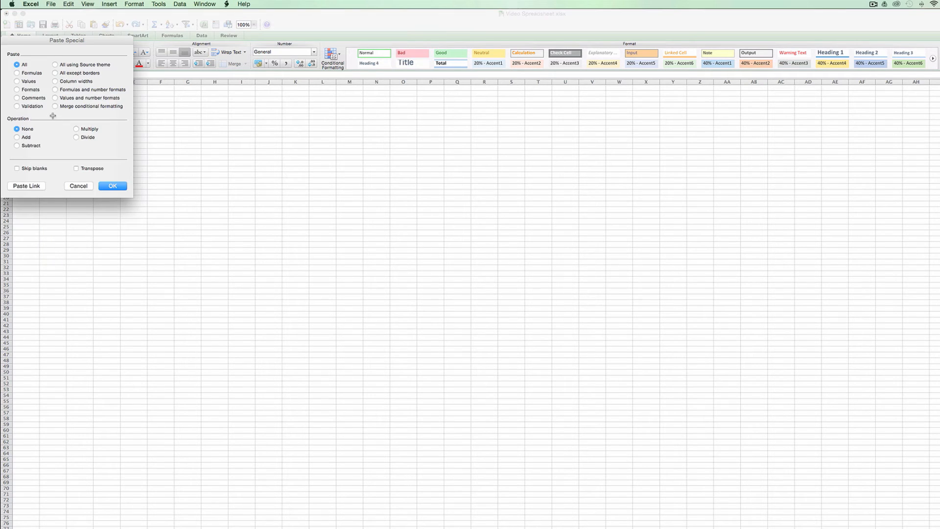
click(29, 81)
click(111, 184)
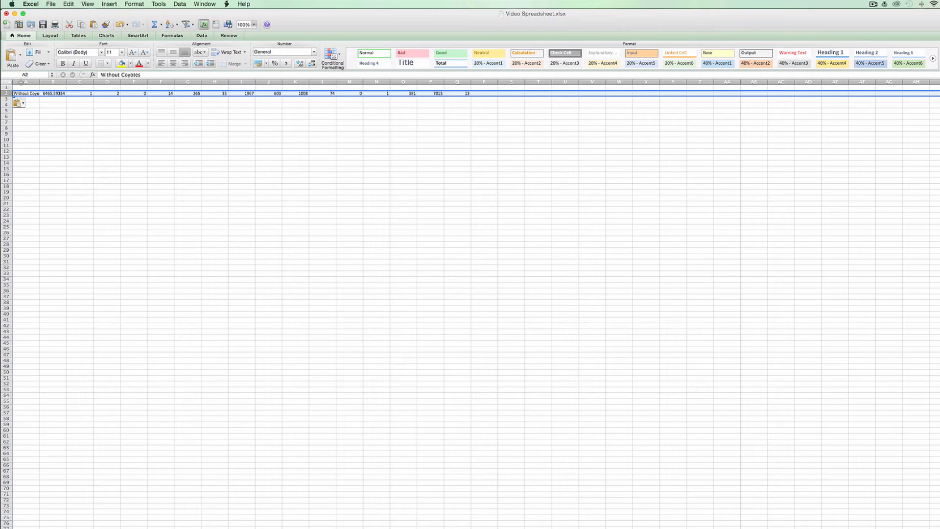
click(31, 100)
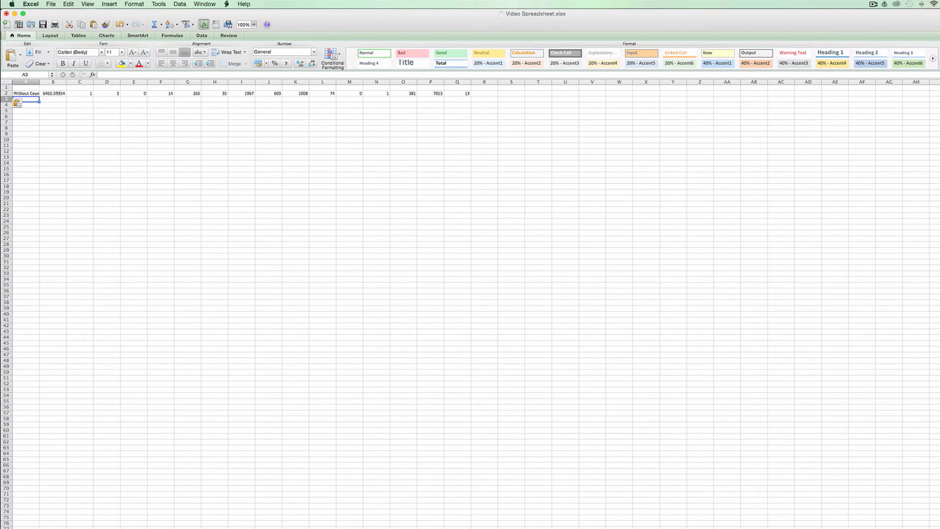
- Back in the data sheet, label A501 With Coyotes and total the Duration of the coyote sites in B501 with =SUM(B416:B500)
click(93, 528)
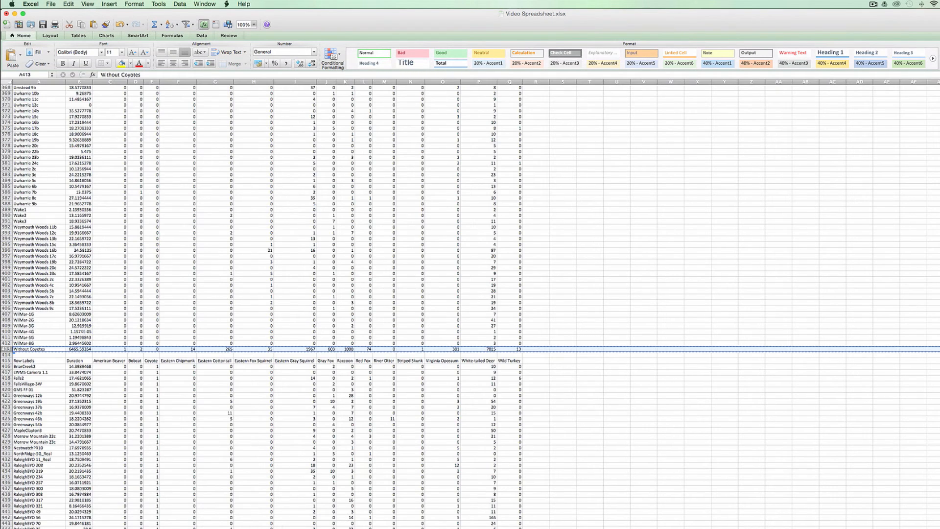
click(80, 424)
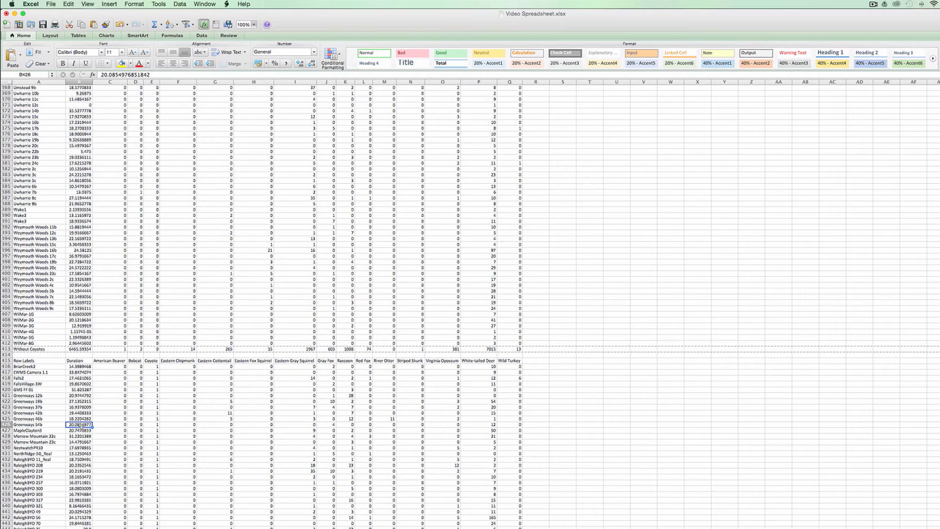
key(super+Down)
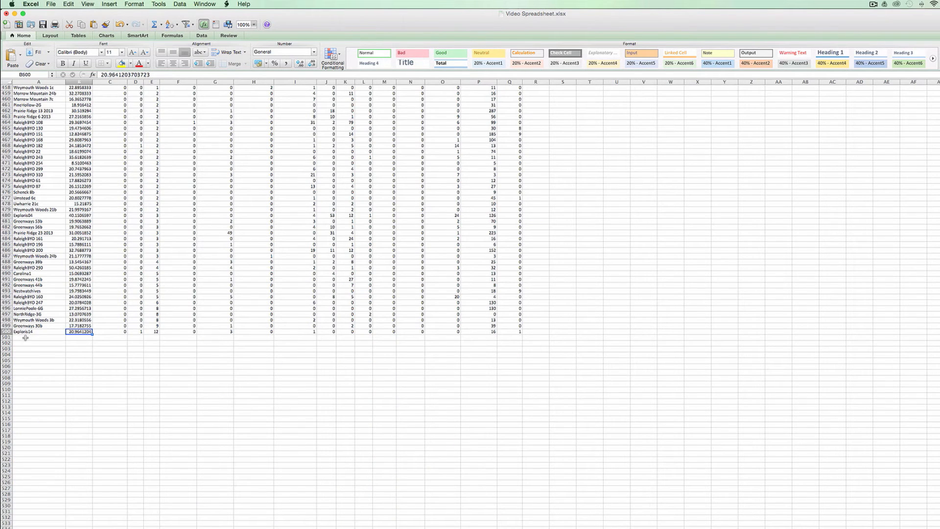
click(27, 336)
text(With Coyotes)
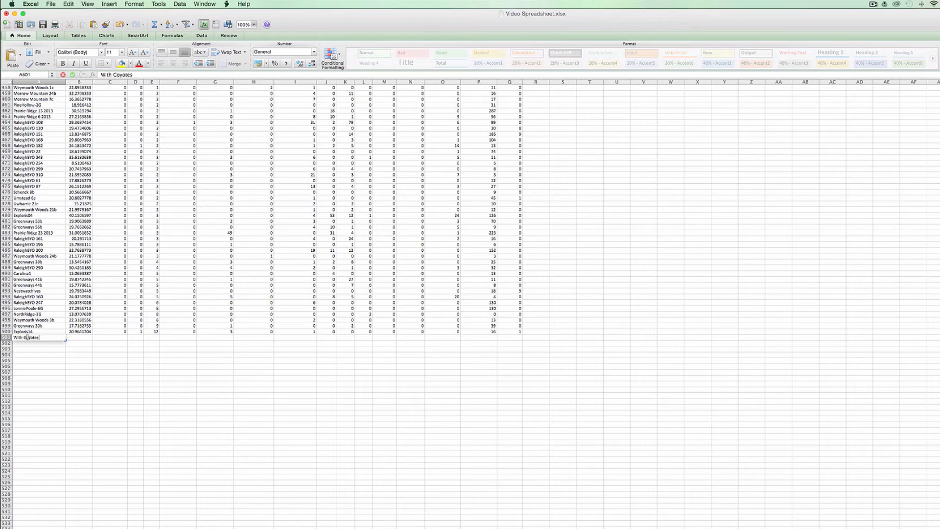
key(Tab)
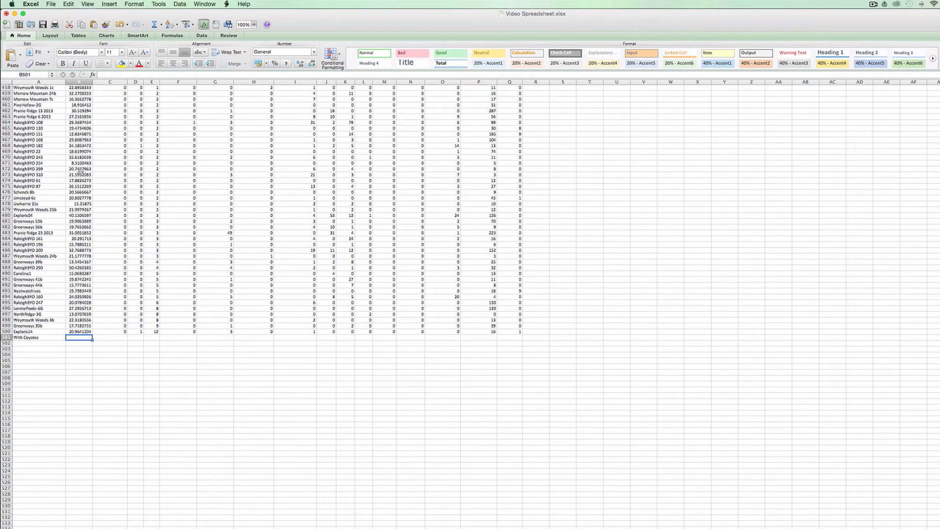
click(156, 25)
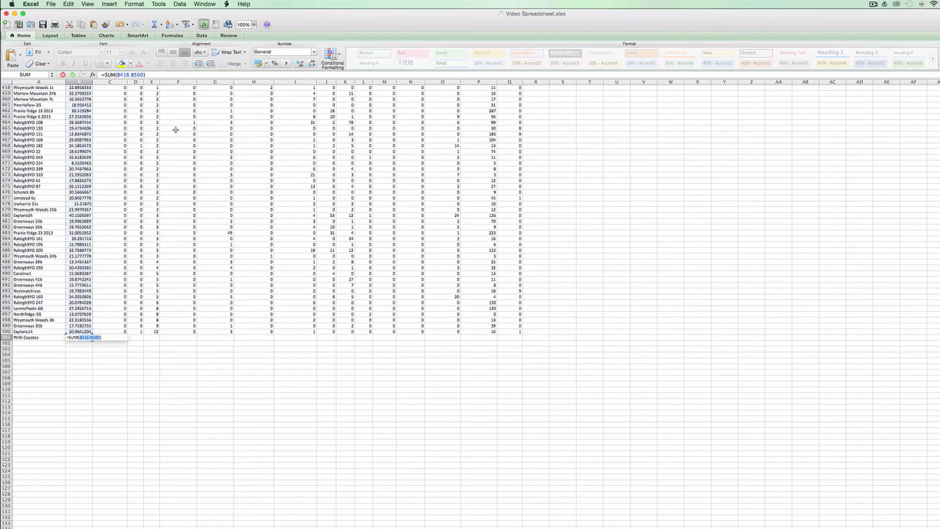
key(Return)
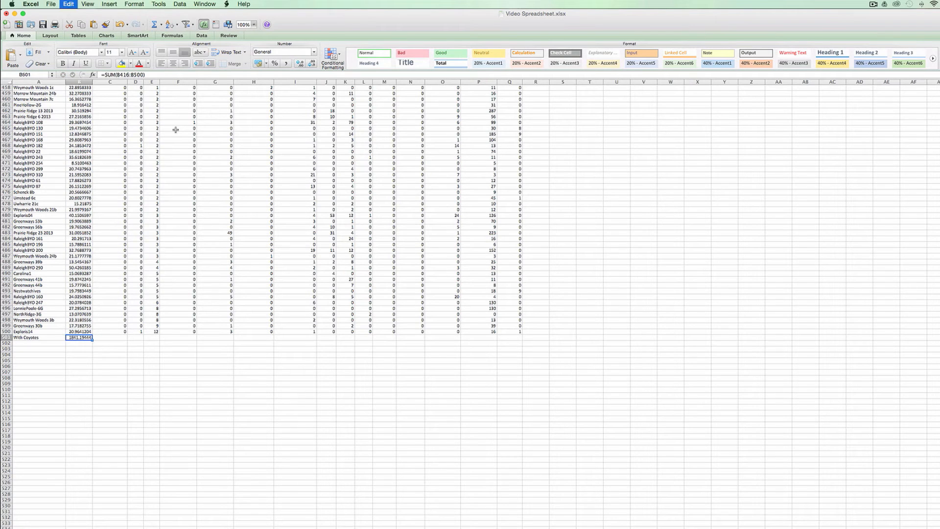
- Copy the With Coyotes Duration sum across row 501 to every species column, from American Beaver to Wild Turkey
key(Right)
key(shift+Right)
key(shift+Right)
key(shift+Right)
key(shift+Right)
key(shift+Right)
key(shift+Right)
key(shift+Right)
key(shift+Right)
key(shift+Right)
key(shift+Right)
key(shift+Right)
key(shift+Right)
key(shift+Right)
key(shift+Right)
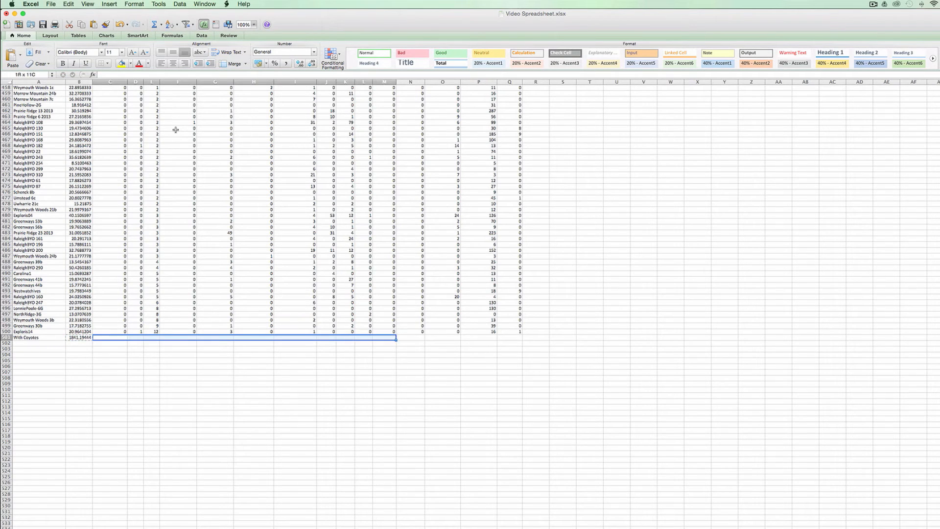
key(super+v)
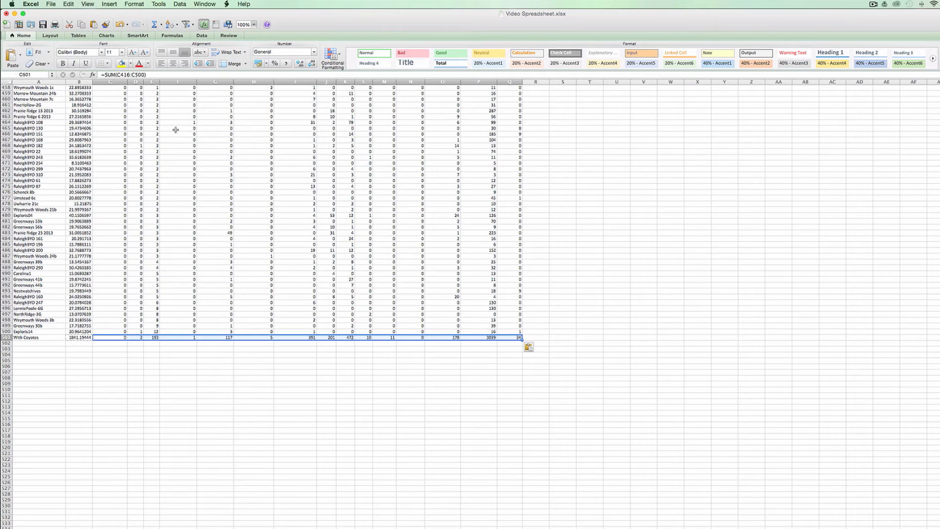
- Paste only the values of the With Coyotes totals row into row 3 of the summary sheet and fit column A to its labels
click(6, 337)
key(super+c)
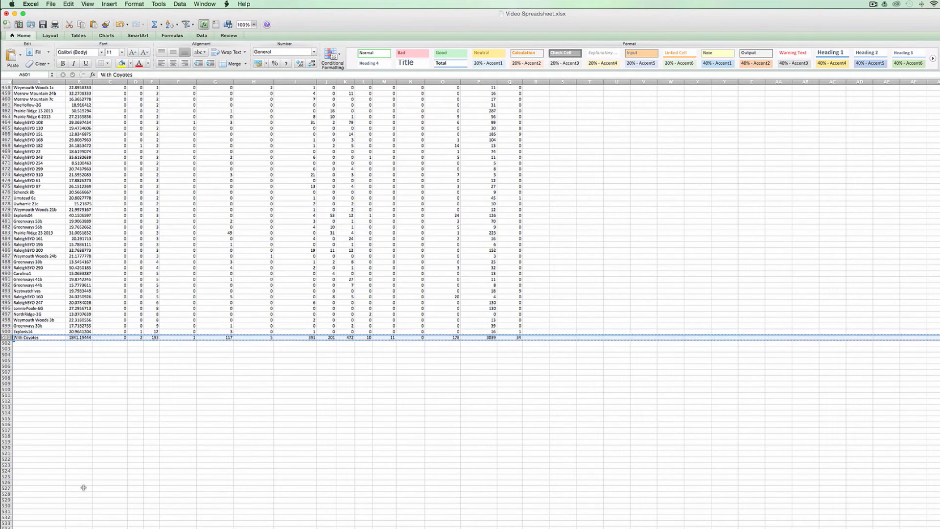
click(117, 528)
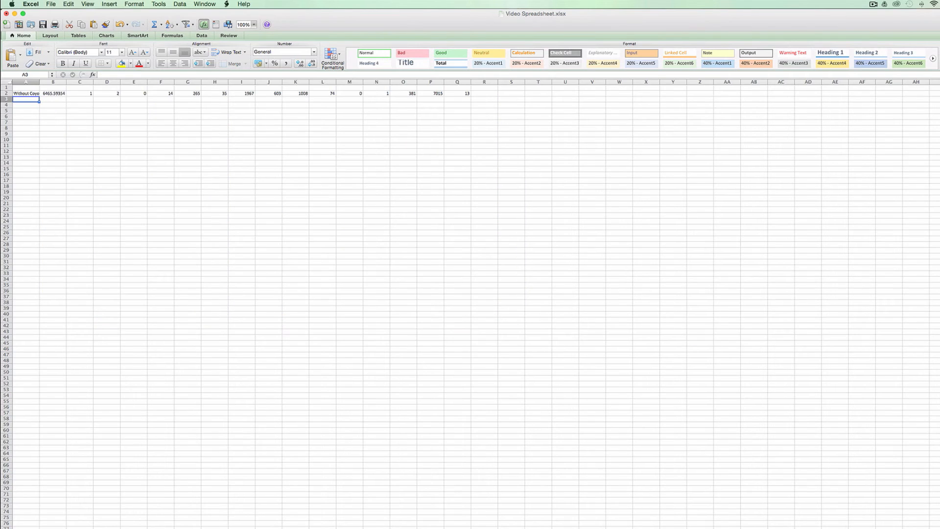
right_click(37, 99)
click(52, 126)
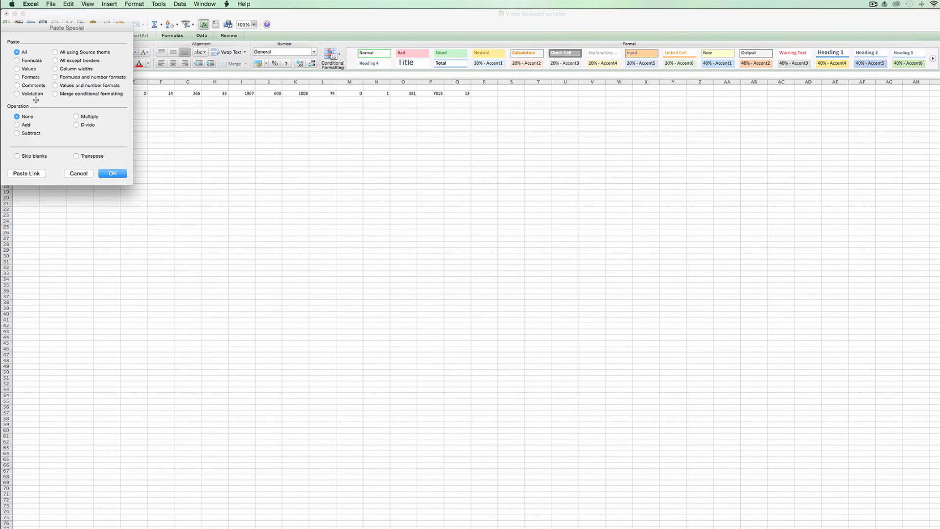
click(31, 69)
click(113, 173)
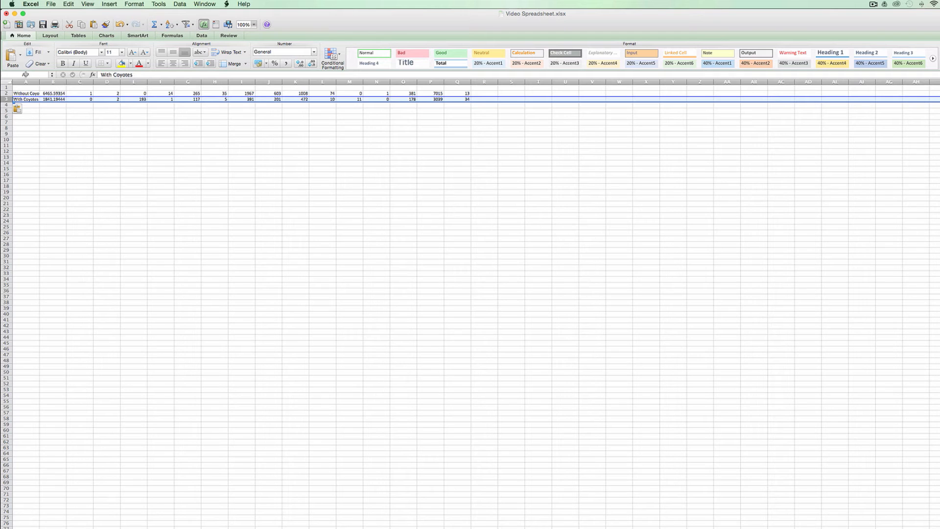
double_click(40, 82)
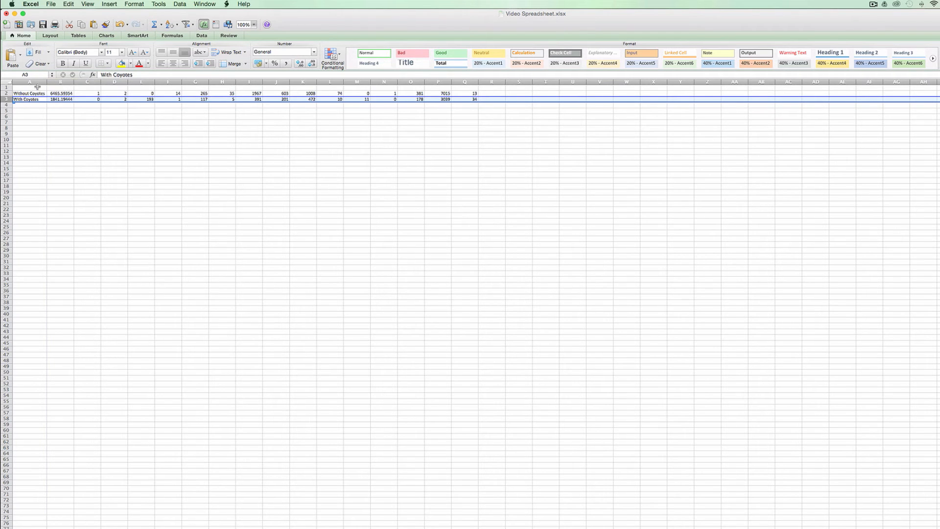
- Copy the header row 415 from the data sheet and paste it into row 1 of the summary sheet
click(37, 87)
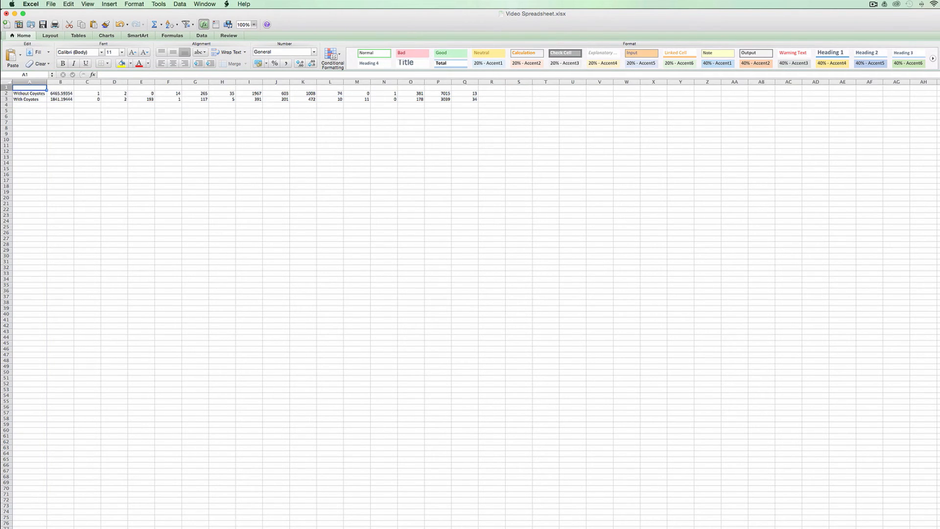
click(121, 528)
click(43, 219)
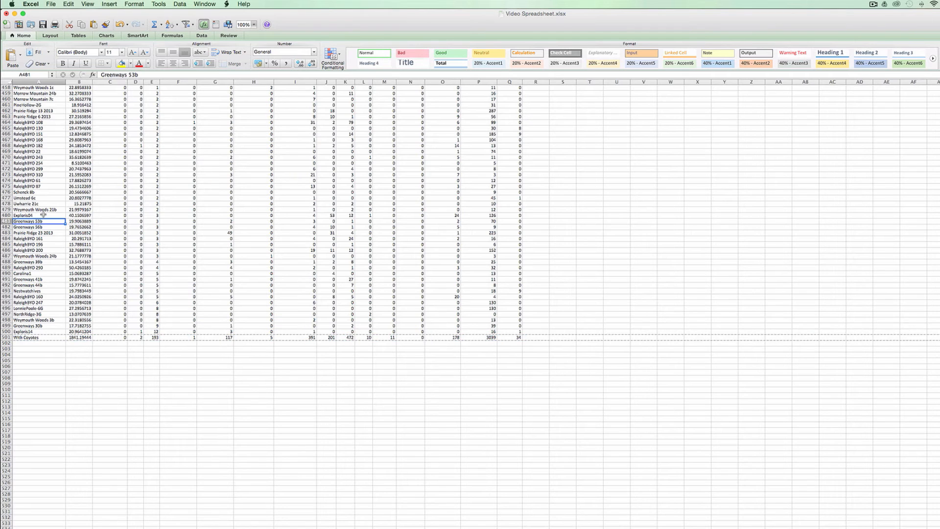
key(super+Up)
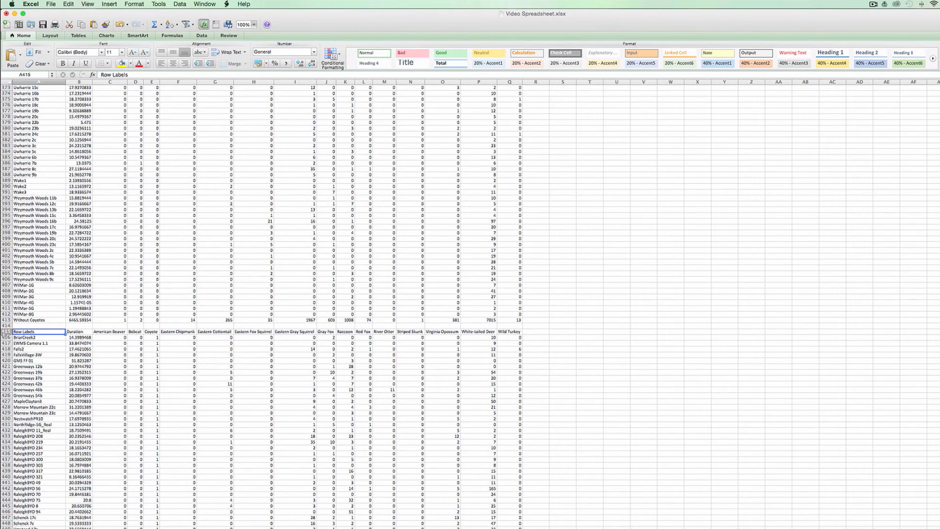
key(shift+space)
key(super+c)
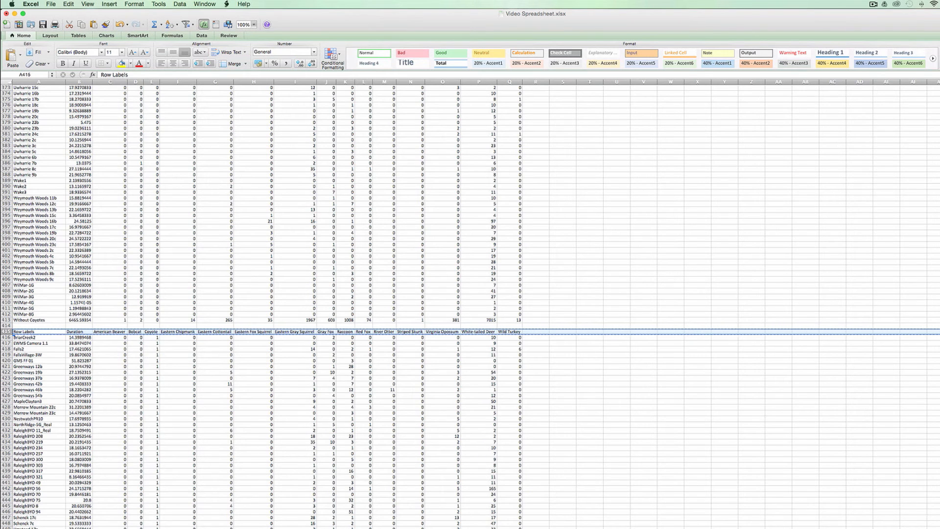
key(ctrl+Page_Down)
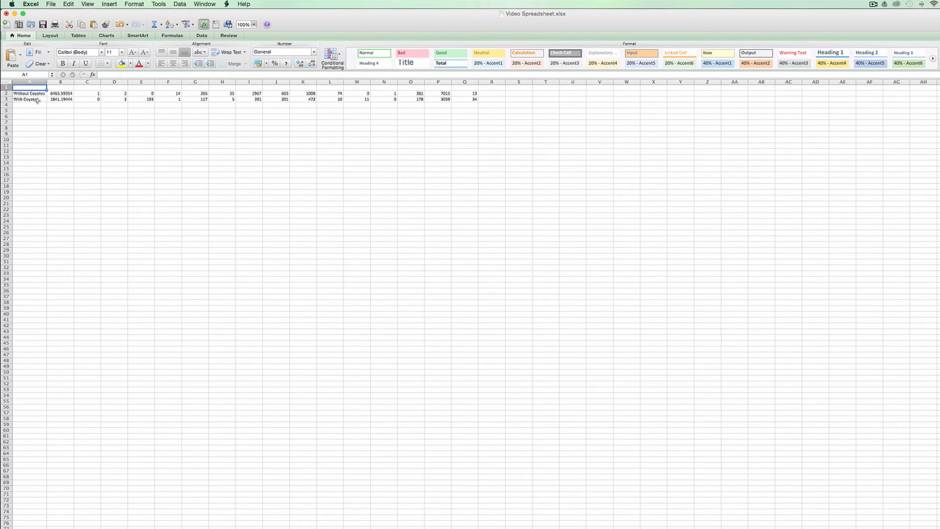
key(super+v)
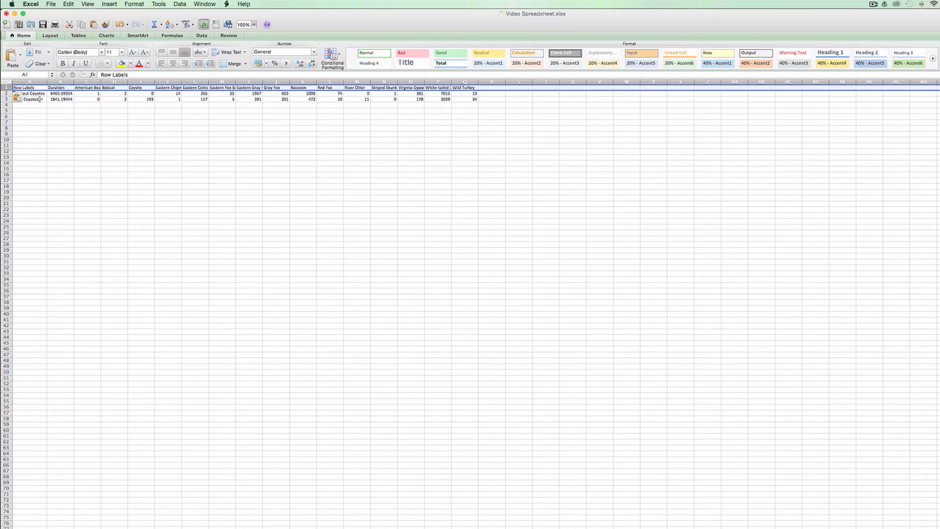
- Fit the width of all summary sheet columns to their contents
click(5, 82)
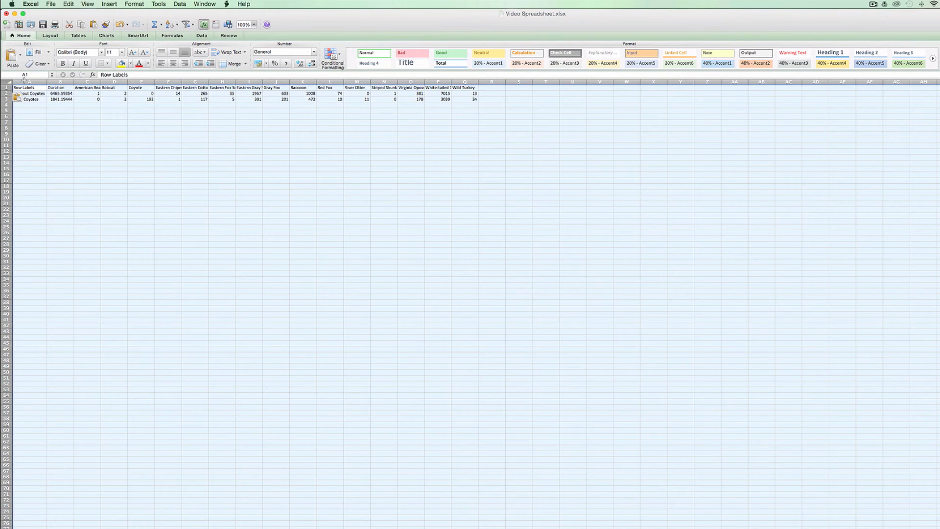
double_click(76, 84)
click(204, 143)
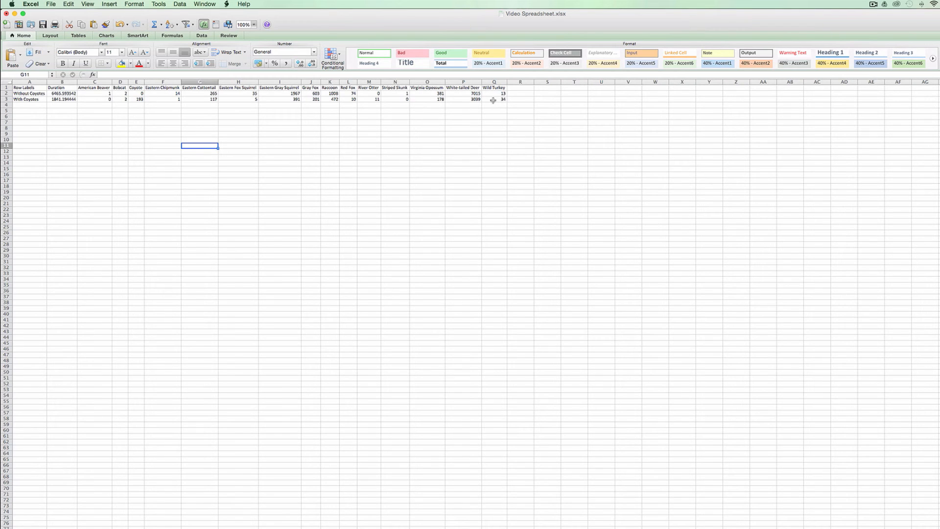
- Copy the summary table A1:Q3 and paste two duplicates below it, starting at A5 and A9
drag(493, 100, 24, 88)
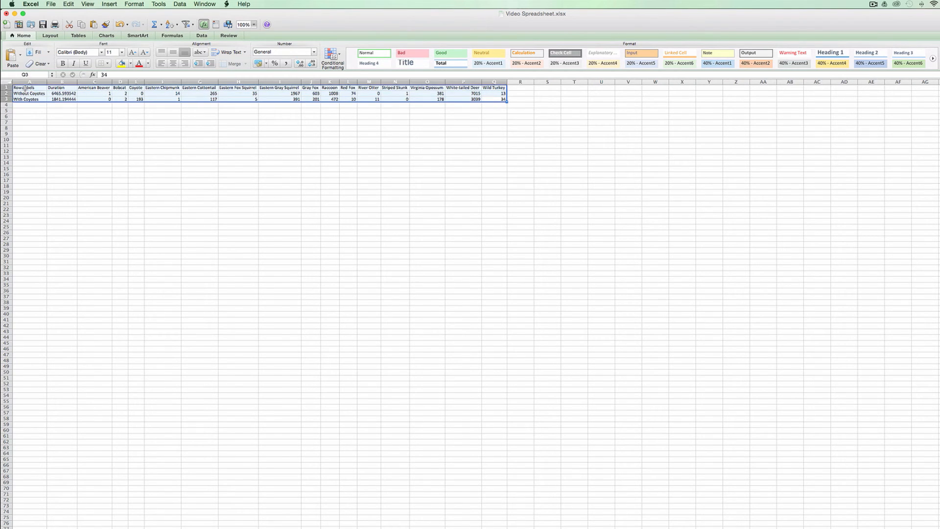
key(super+c)
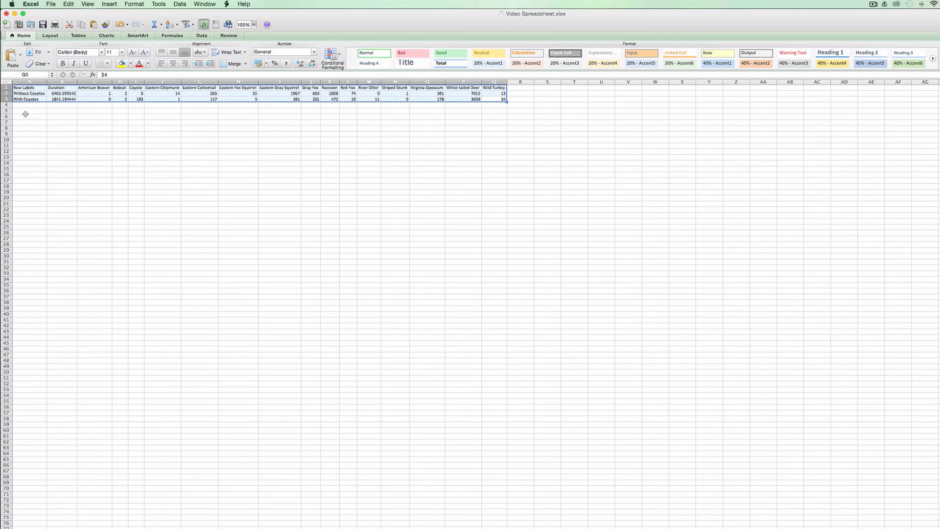
click(27, 110)
key(super+v)
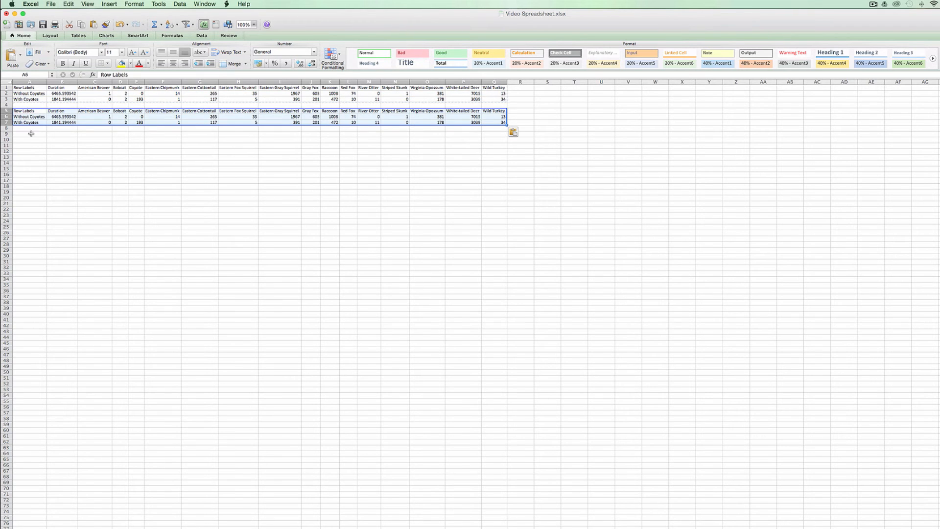
click(28, 133)
key(super+v)
- Copy the two duration values B10:B11 across all species columns, filling C10:Q11 of the third table
drag(63, 139, 494, 144)
key(super+c)
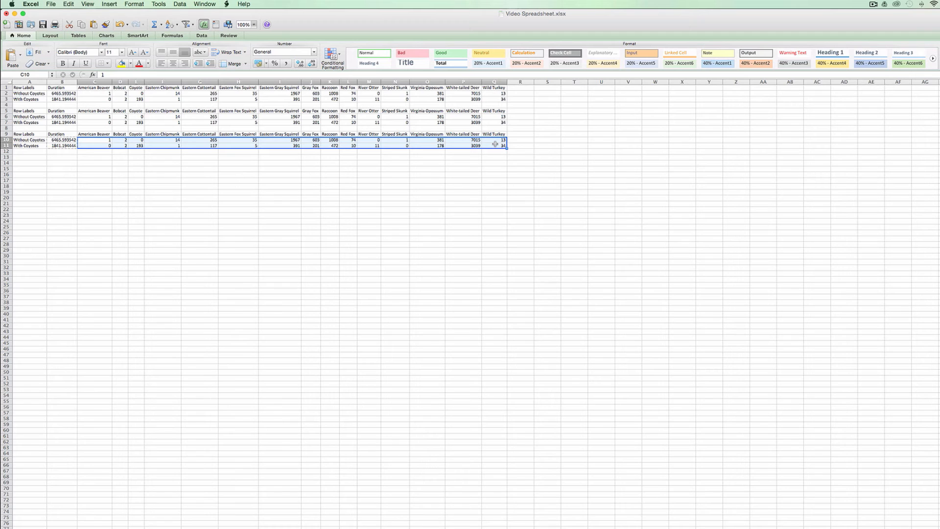
key(super+v)
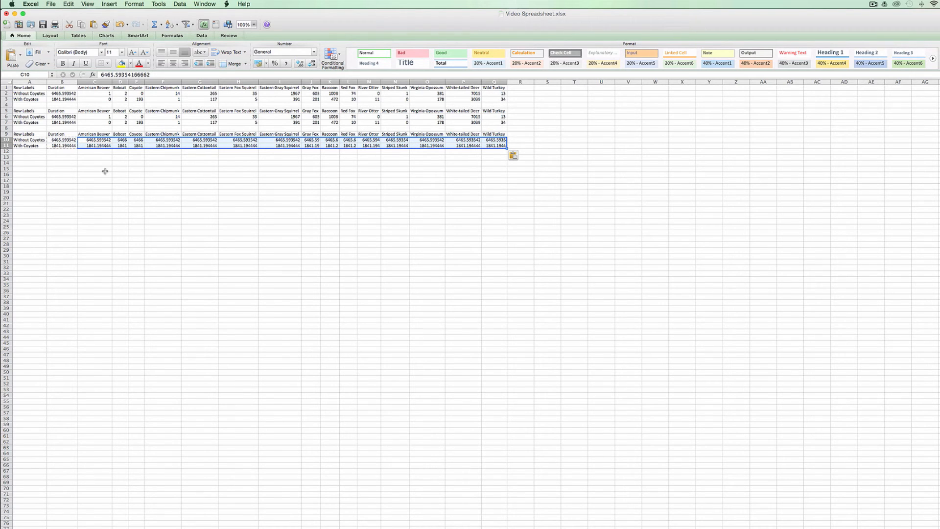
- Enter the formula =C6/C10 in cell C2 to divide the American Beaver count by the duration without coyotes
click(93, 93)
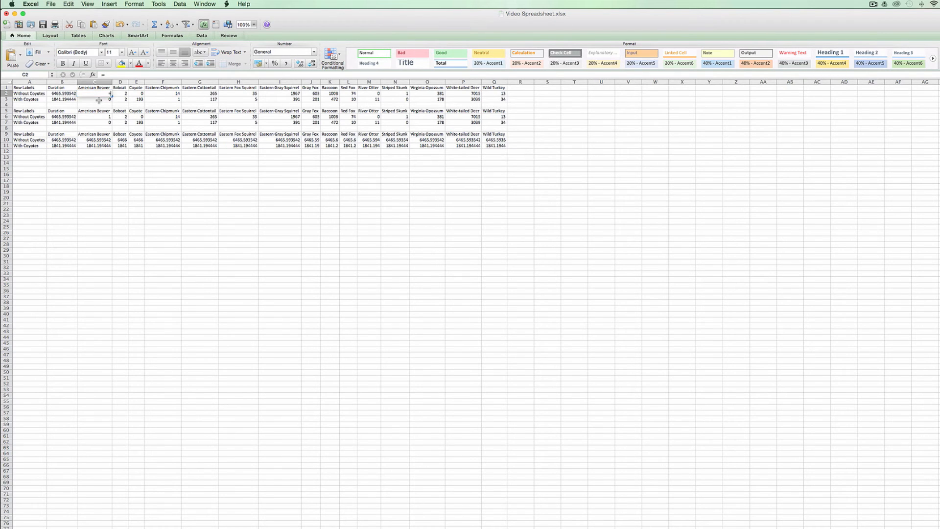
text(=)
click(105, 111)
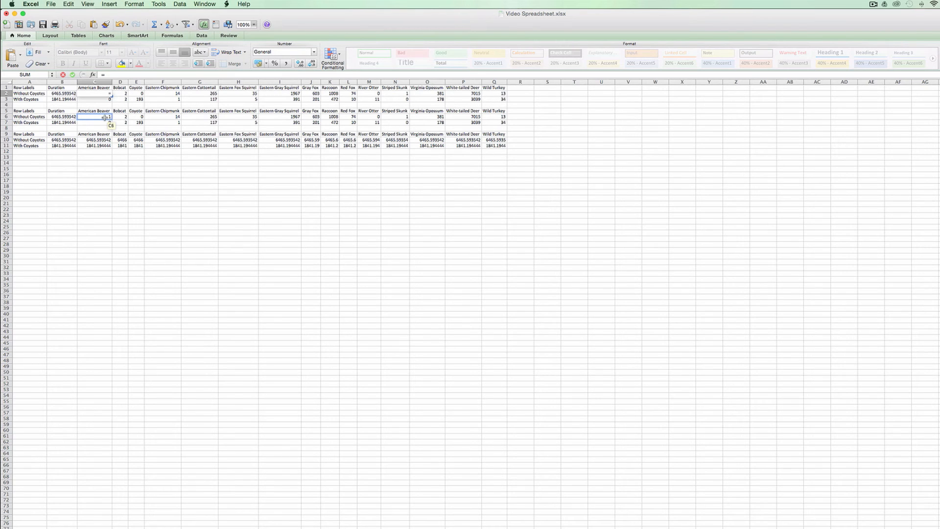
click(105, 117)
text(/)
click(104, 139)
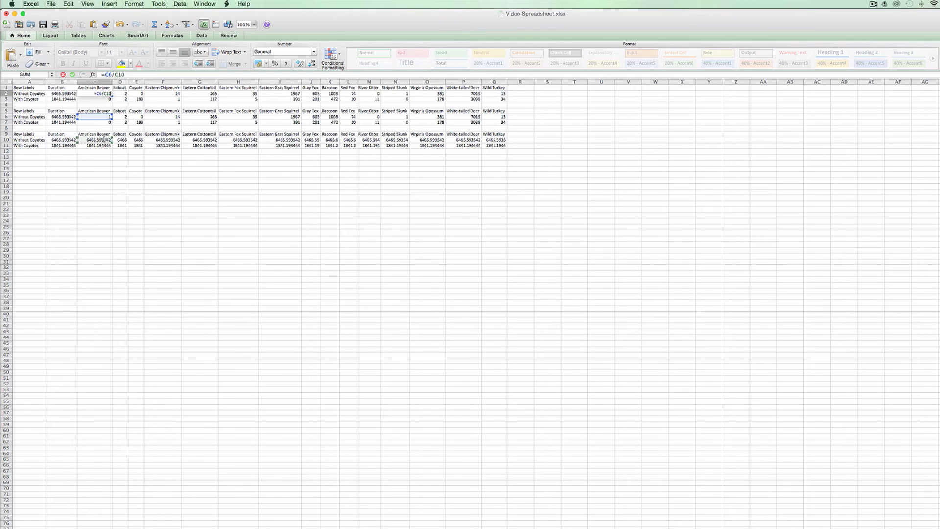
key(Return)
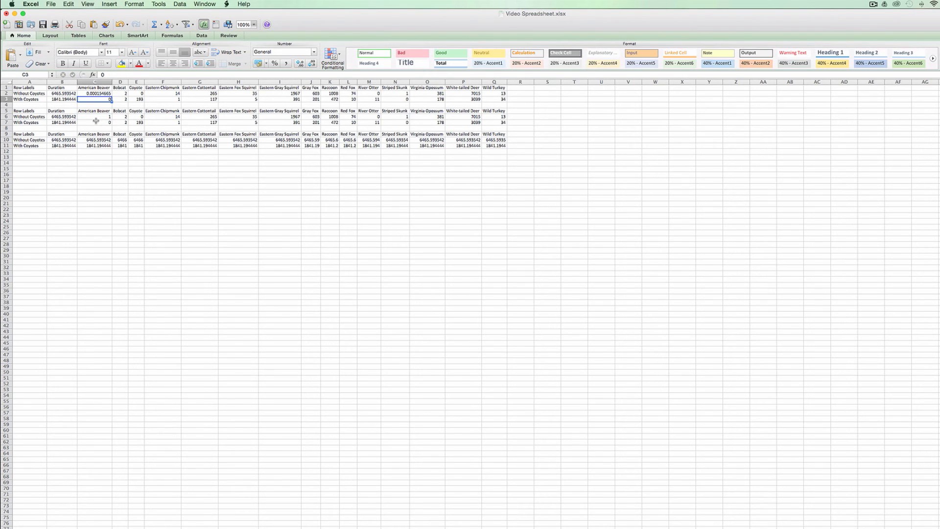
- Copy the formula from C2 into the whole species range C2:Q3 and check the formula in Q3
click(107, 93)
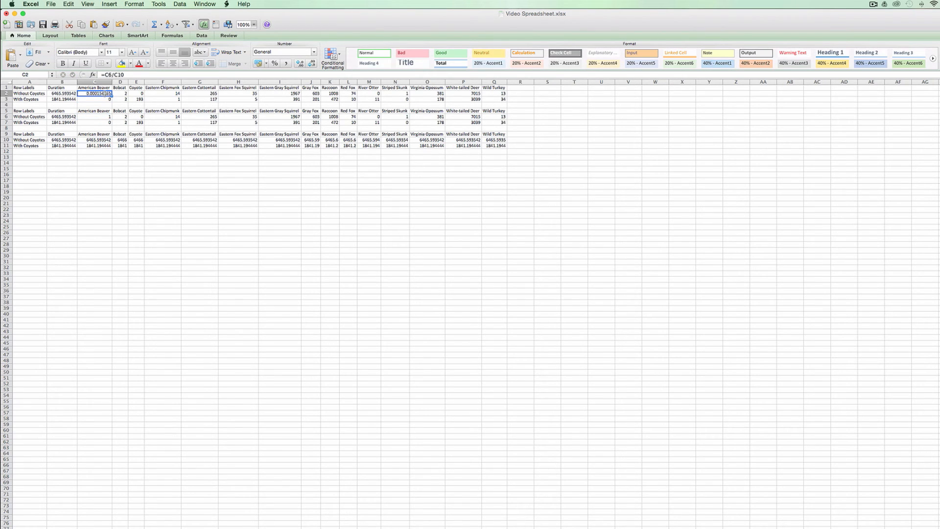
key(super+c)
key(shift+Down)
key(shift+Right)
key(shift+Right)
key(shift+Right)
key(shift+Right)
key(shift+Right)
key(shift+Right)
key(shift+Right)
key(shift+Right)
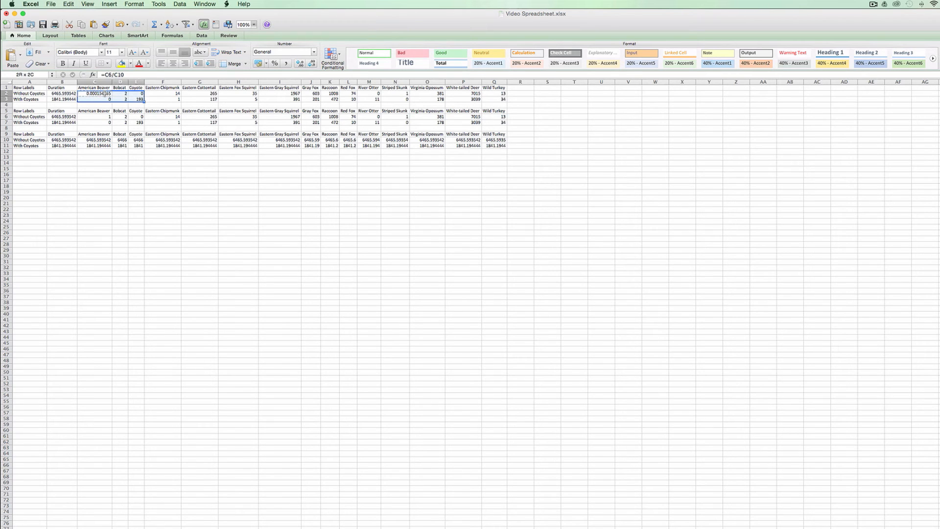
key(shift+Right)
key(shift+Right)
key(shift+Right)
key(shift+Right)
key(shift+Right)
key(shift+Right)
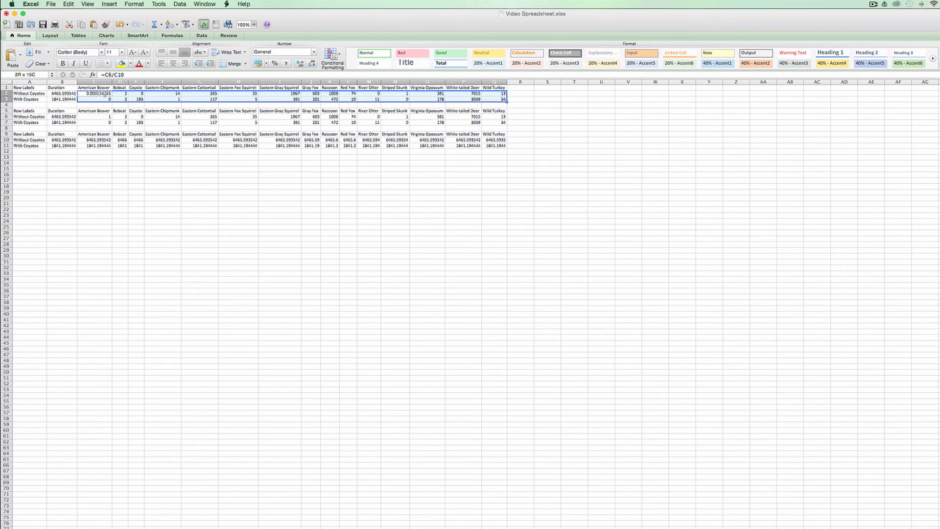
key(super+v)
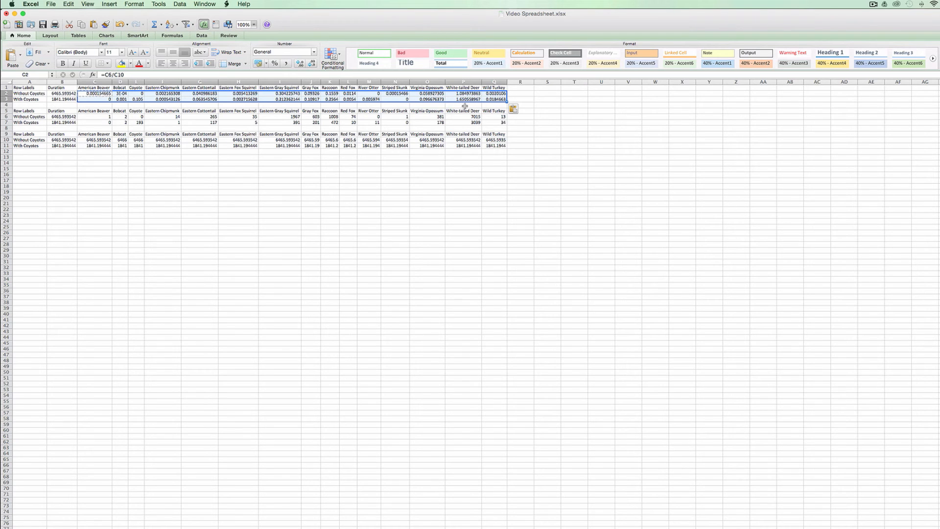
click(493, 99)
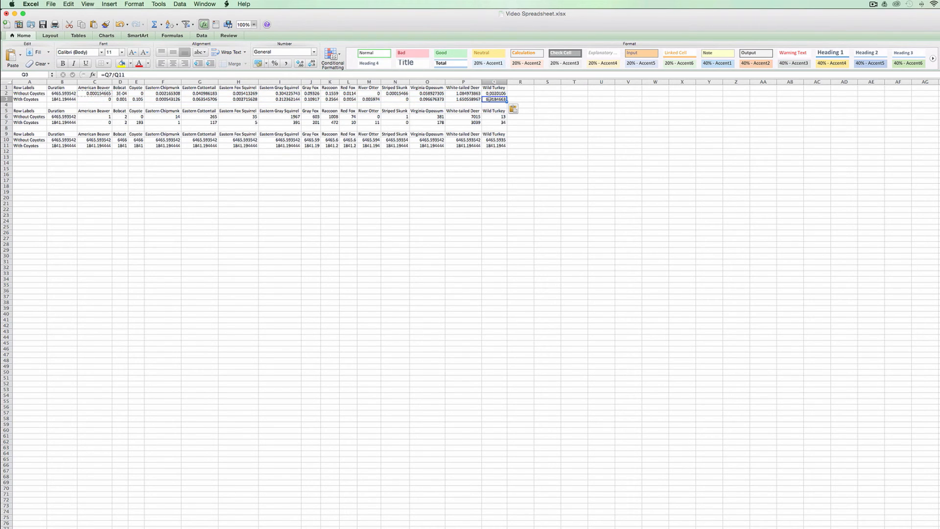
- Copy the rate table A1:Q3 and paste it over itself as values only, starting at A1
drag(494, 100, 29, 88)
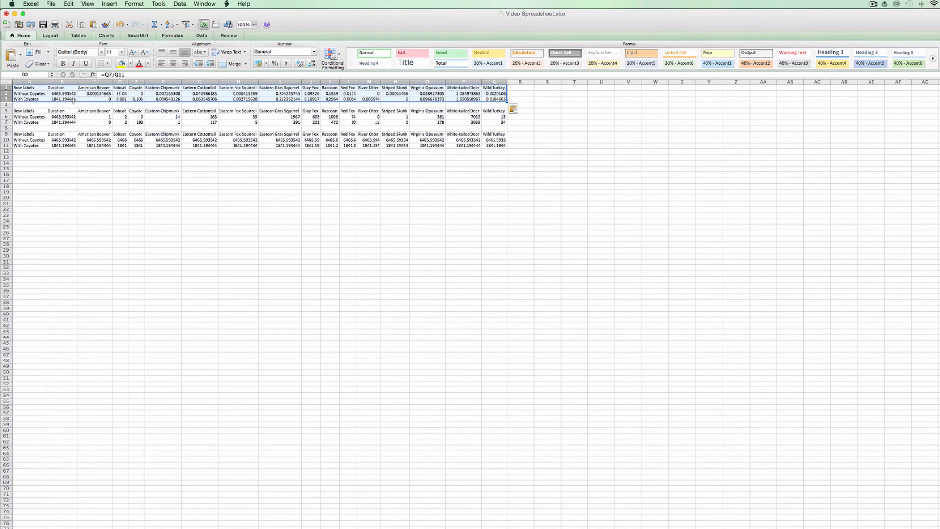
key(super+c)
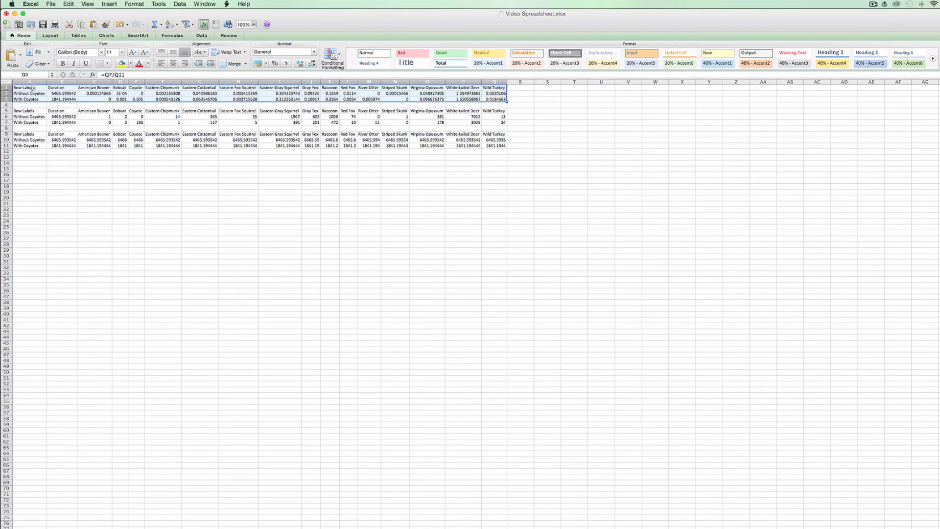
click(31, 88)
right_click(31, 88)
click(51, 114)
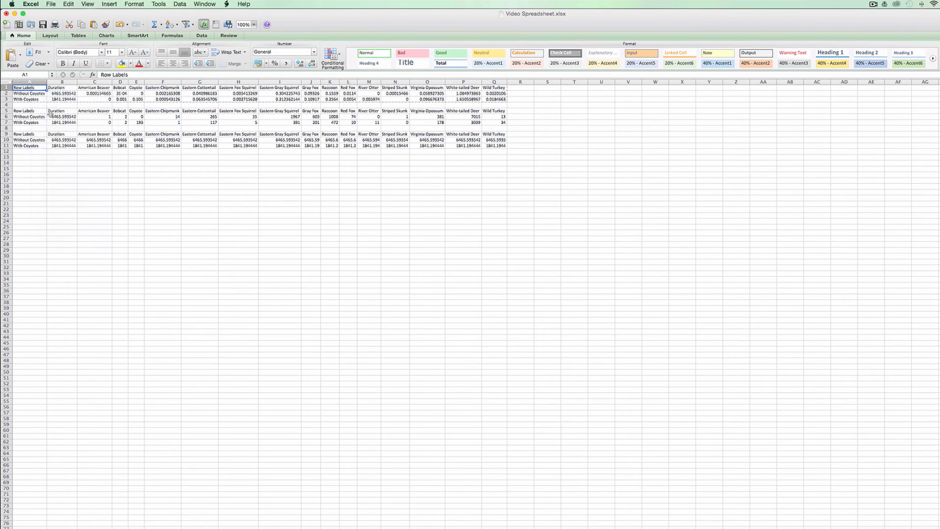
click(32, 80)
click(121, 176)
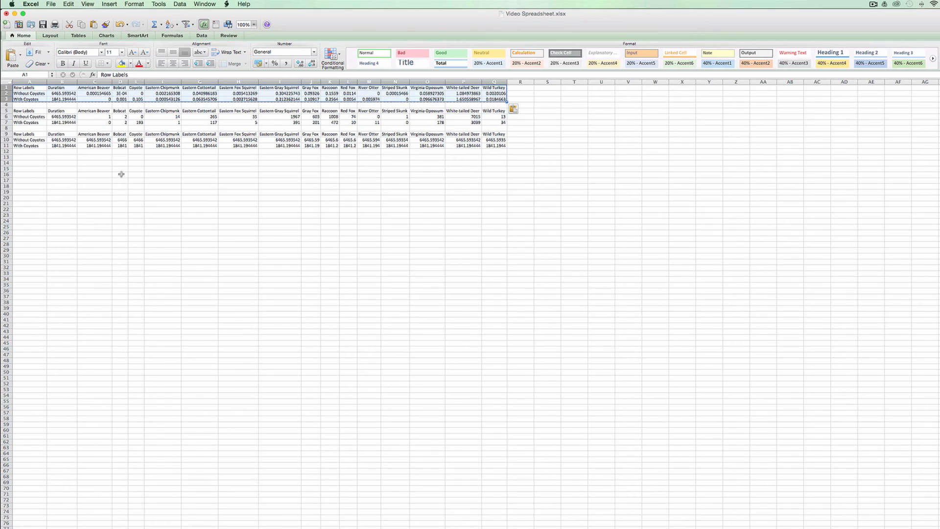
- Clear rows 4 to 18, including the two helper tables, and fit the Bobcat column to its contents
drag(6, 104, 6, 186)
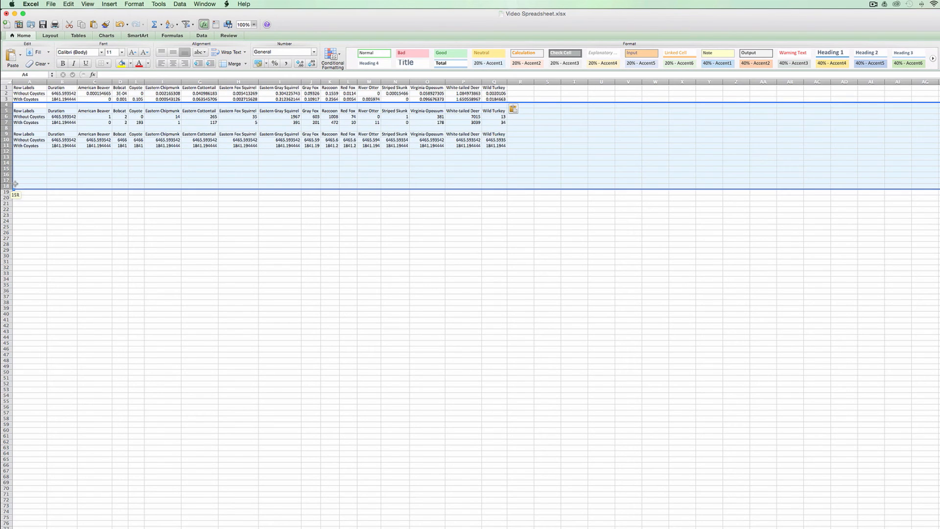
key(Delete)
click(62, 110)
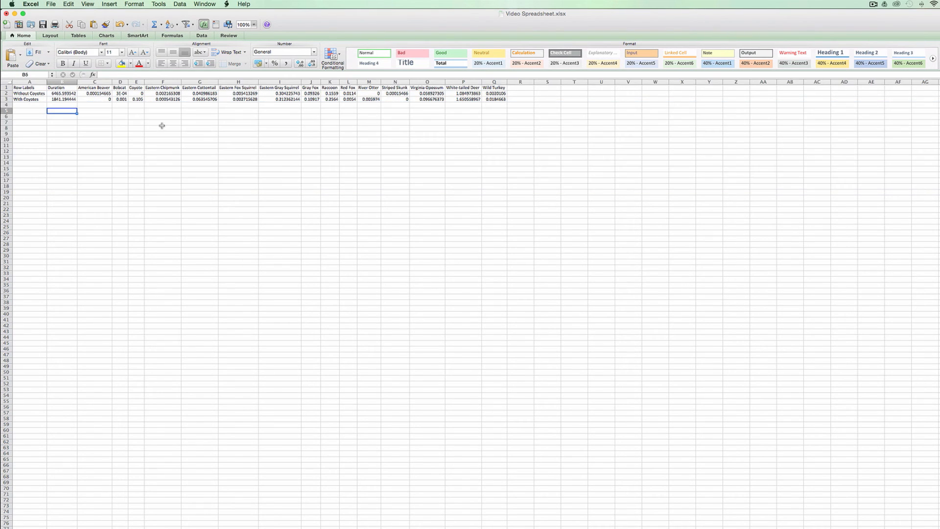
double_click(128, 82)
click(217, 105)
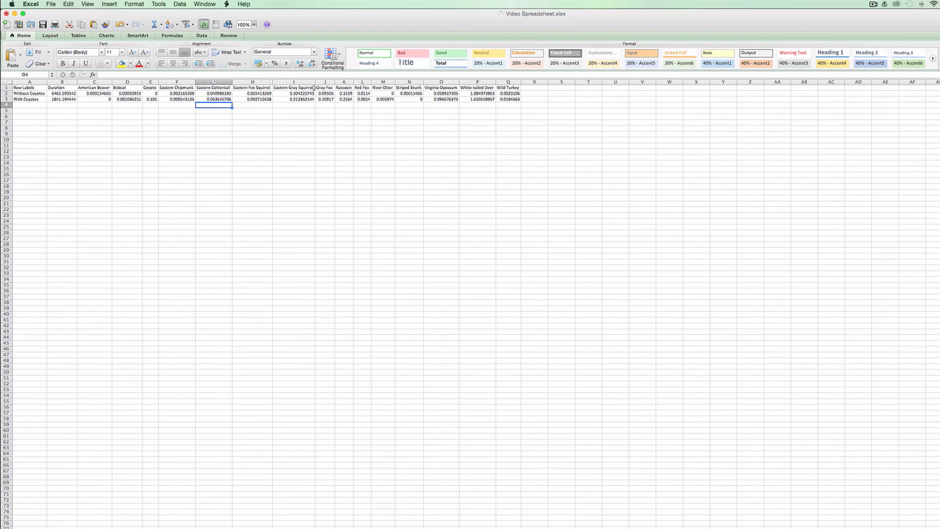
- Insert a clustered column chart of the Eastern Gray Squirrel, Gray Fox and Raccoon rates in I1:K3 and enlarge it
drag(303, 88, 344, 99)
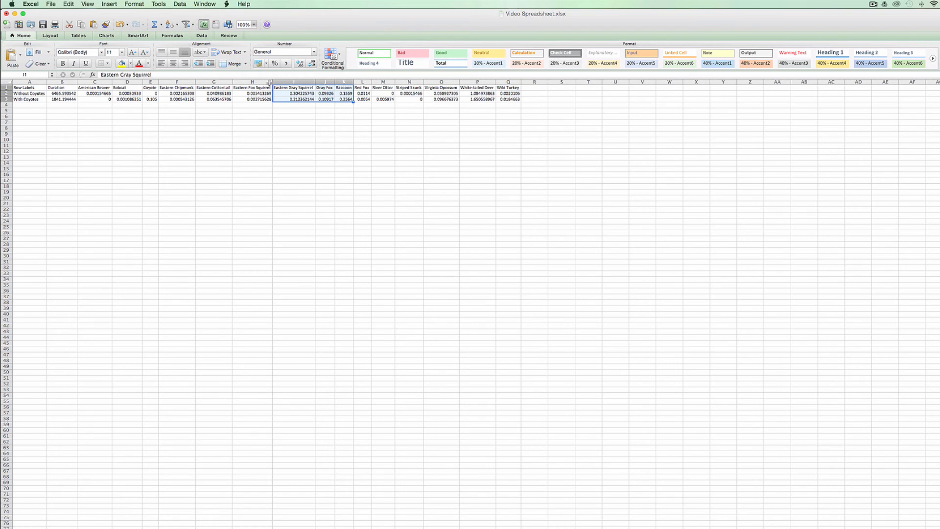
click(107, 36)
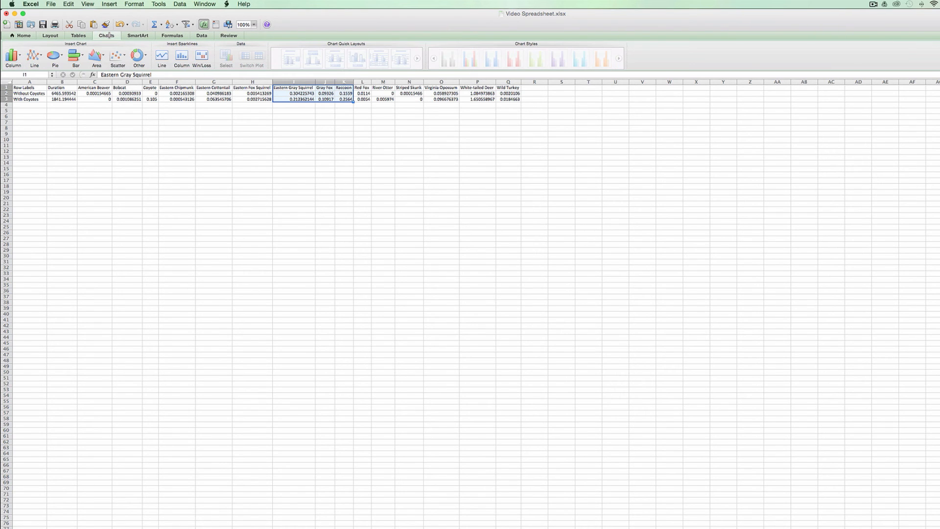
click(12, 56)
click(53, 40)
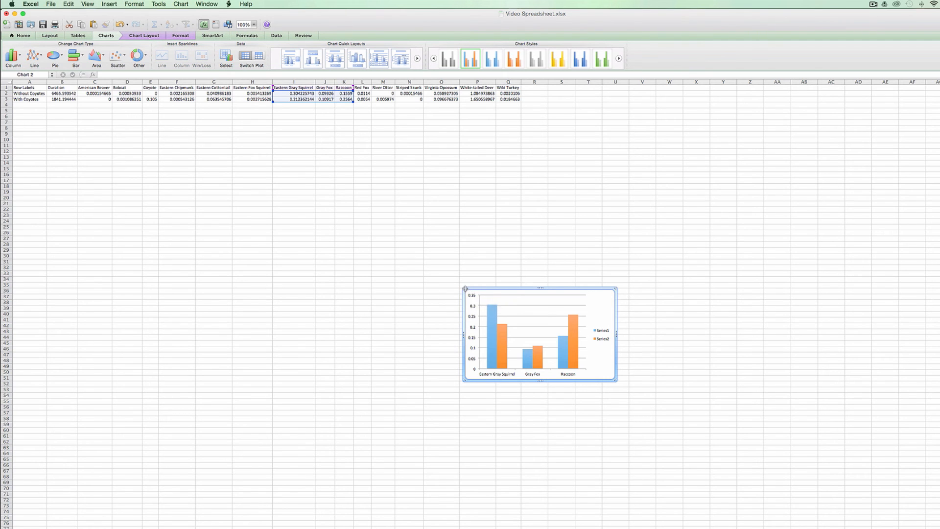
drag(471, 292, 281, 155)
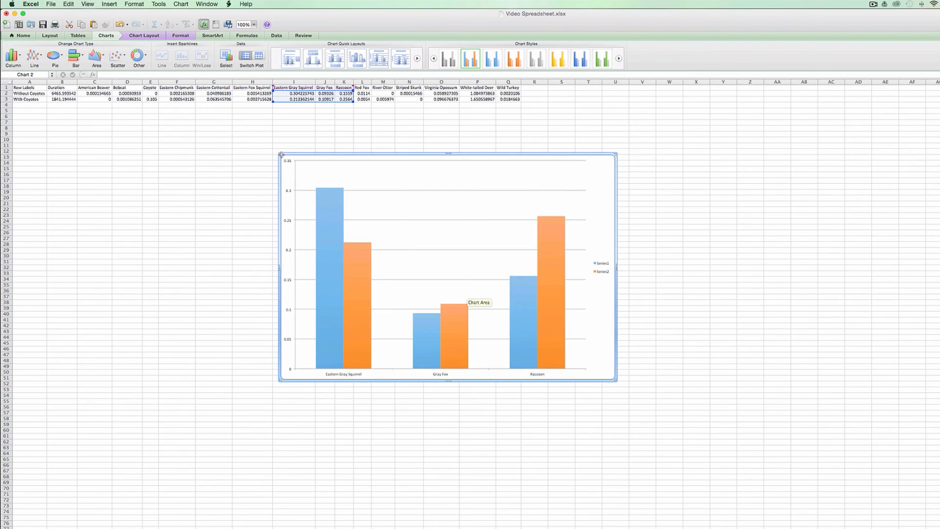
- Switch the chart's rows and columns in its data source and set the category axis labels to A2:A3
right_click(595, 180)
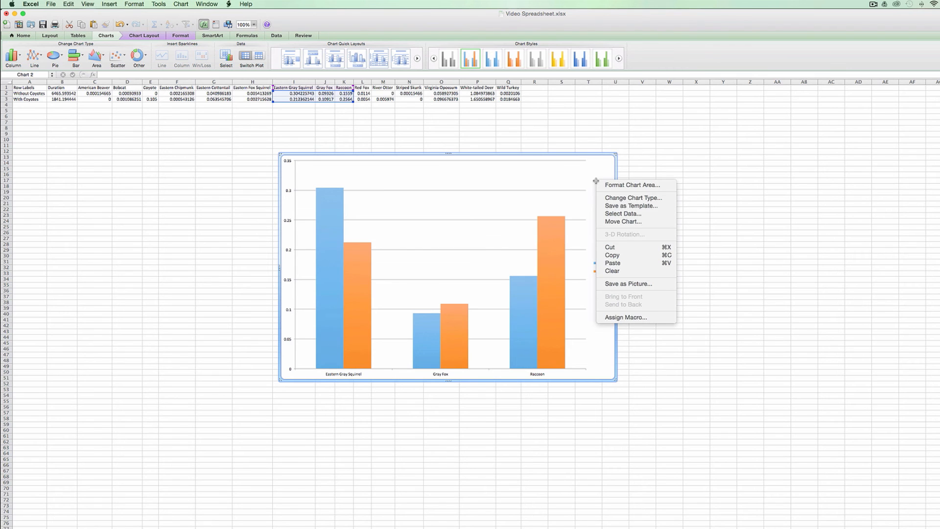
click(623, 214)
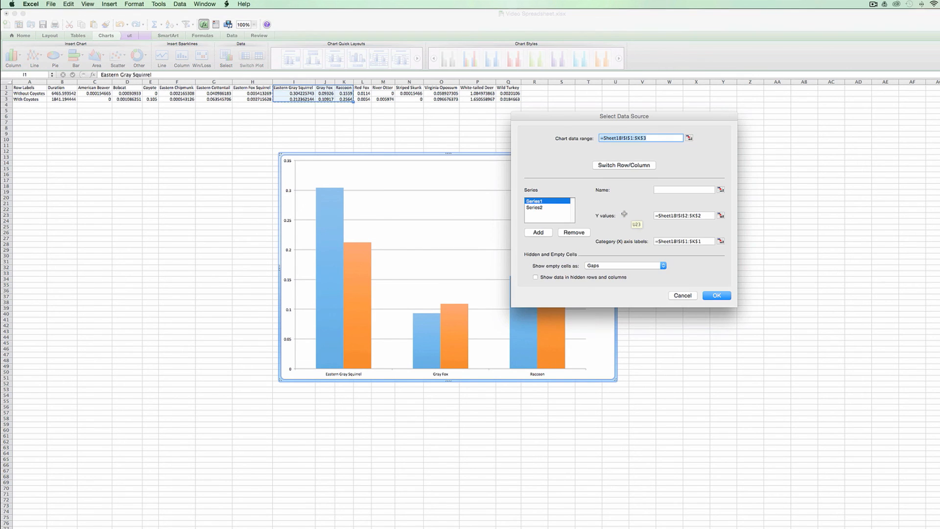
click(617, 165)
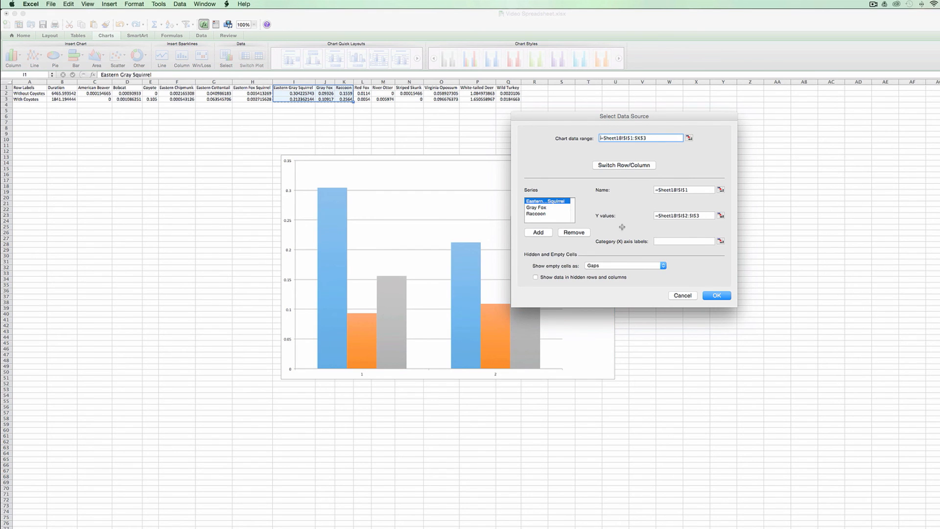
click(720, 241)
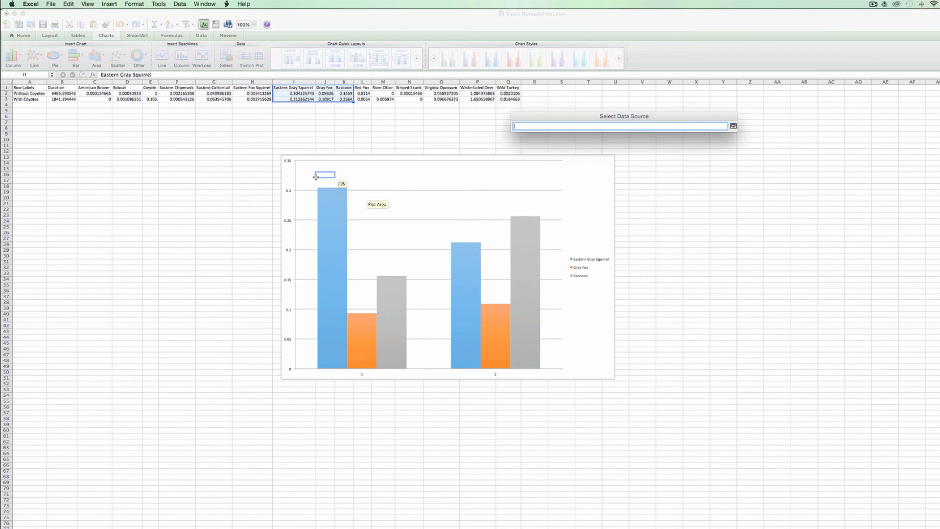
click(34, 93)
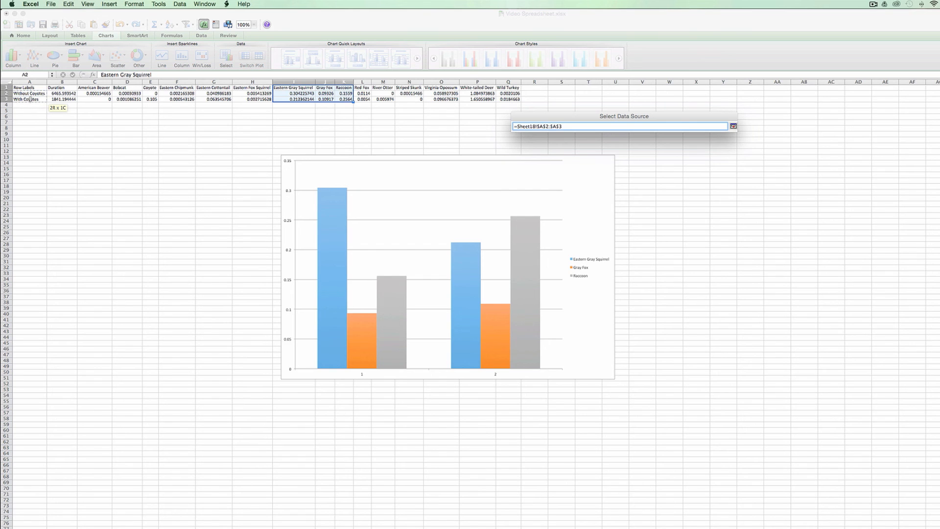
shift+click(33, 100)
click(733, 125)
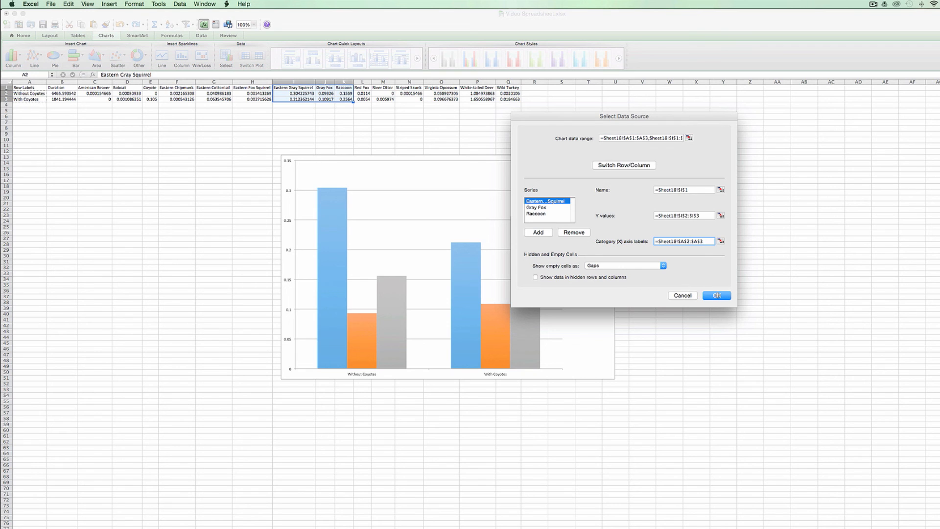
click(716, 295)
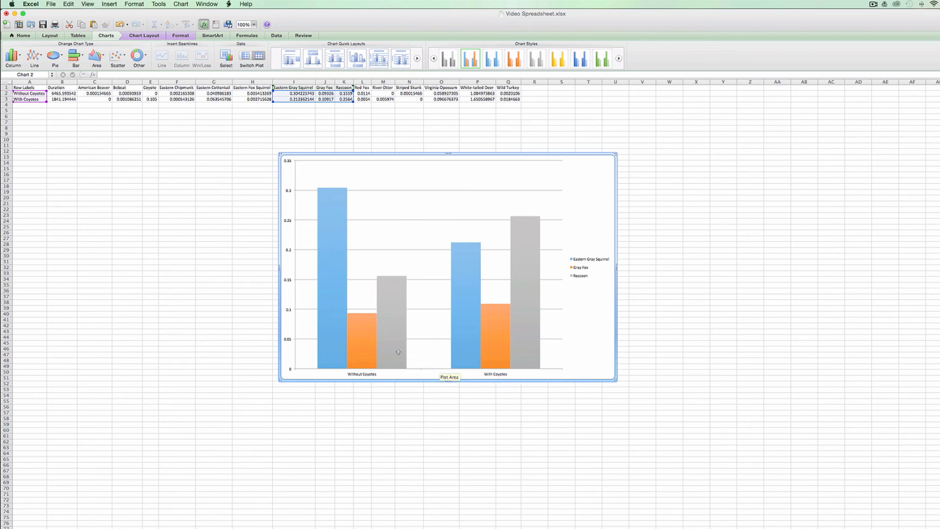
- Compare the squirrel, fox and raccoon bar values in the chart between sites without and with coyotes
mouse_move(377, 336)
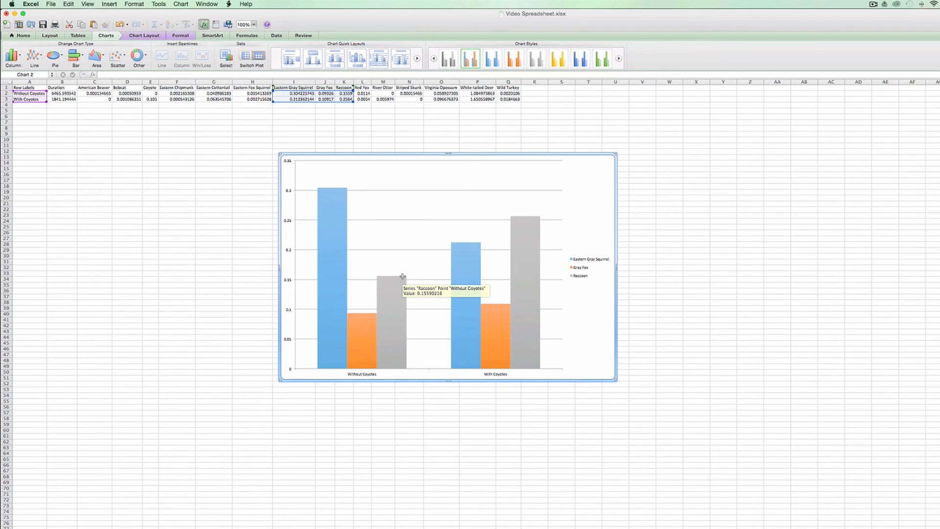
mouse_move(322, 199)
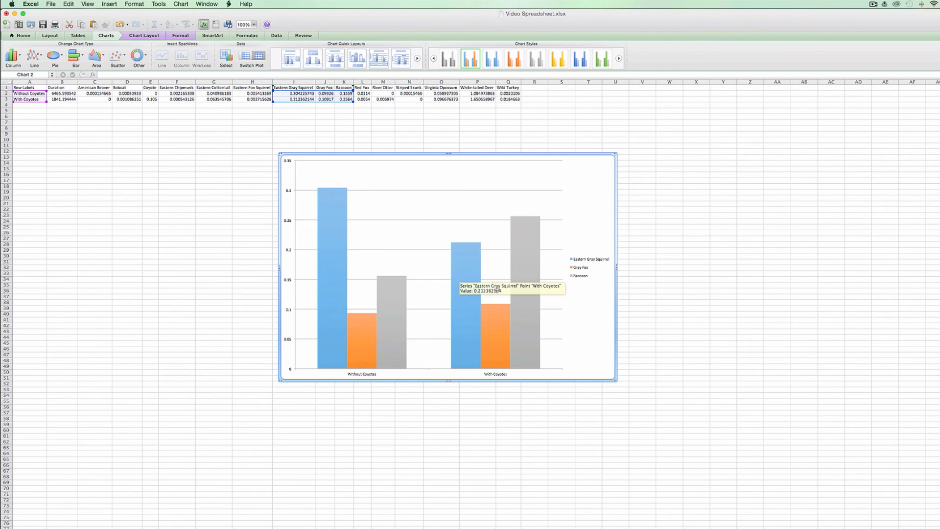
mouse_move(523, 255)
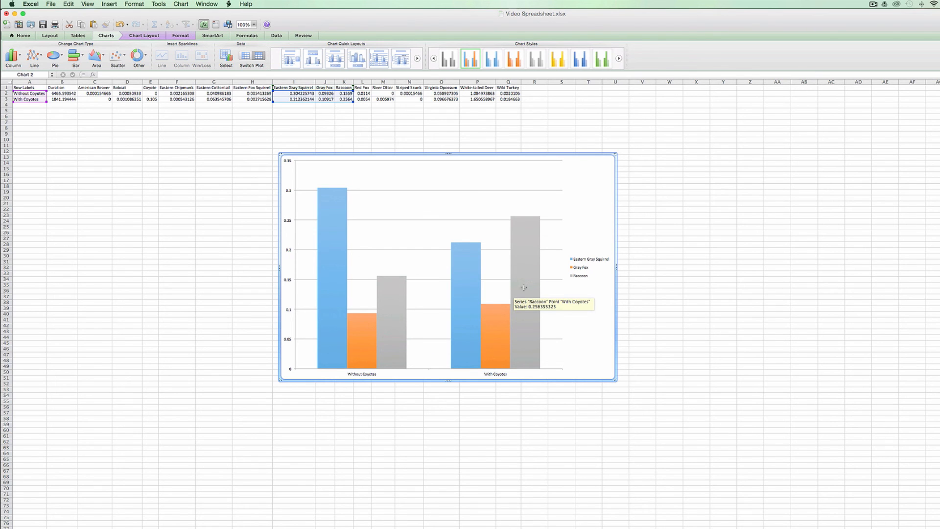
mouse_move(322, 238)
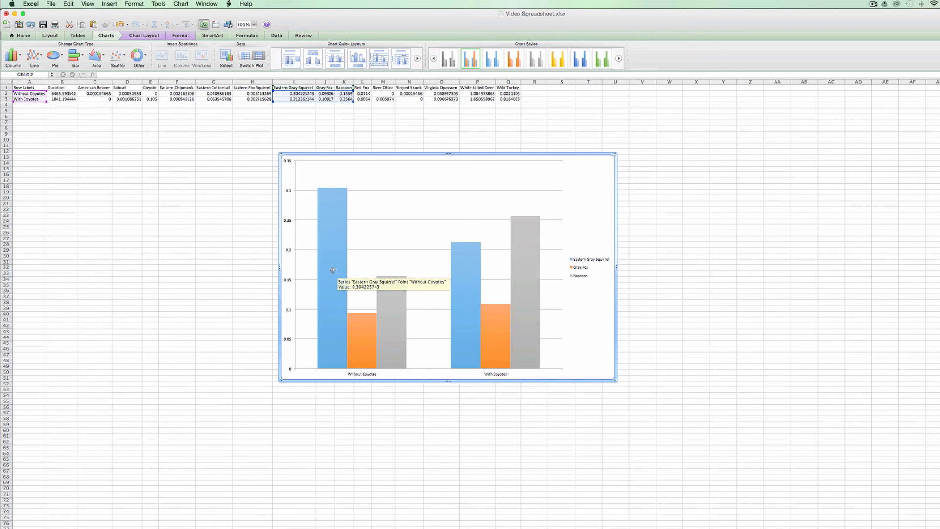
mouse_move(490, 331)
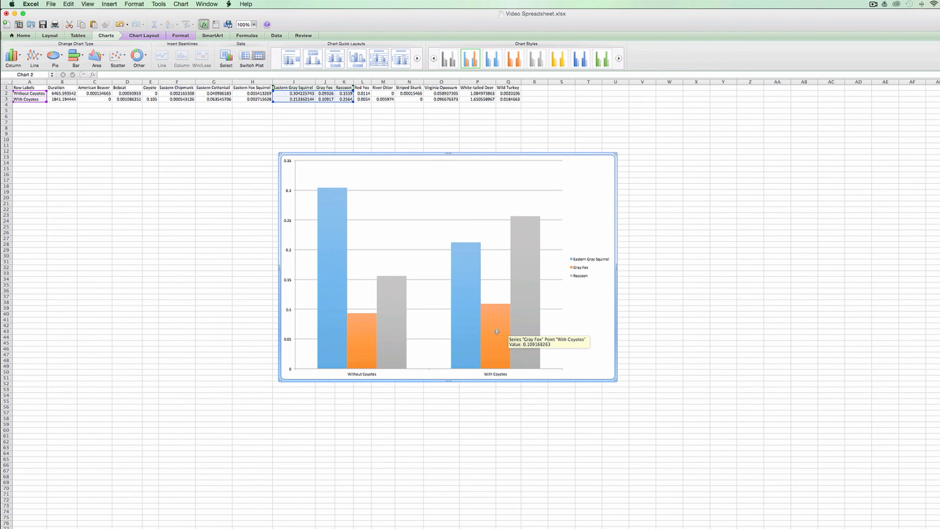
mouse_move(537, 342)
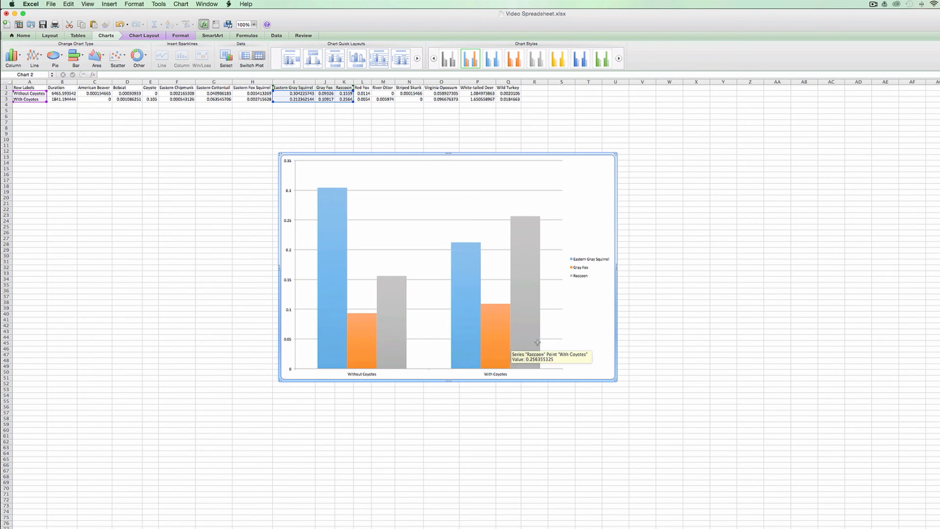